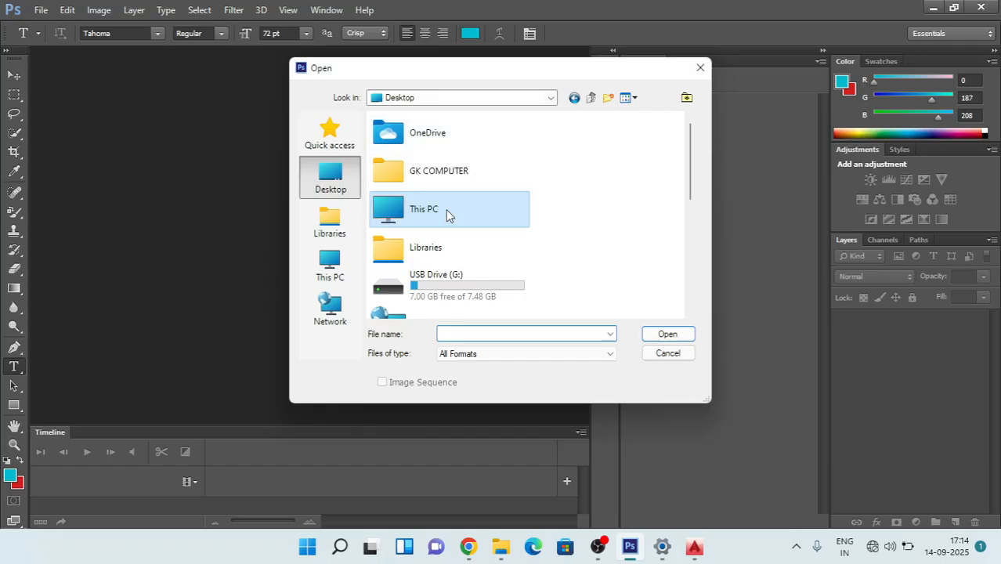
Step: Open the house render 4565222.png from the Downloads folder of This PC
{"action": "double_click", "coordinate": [446, 210]}
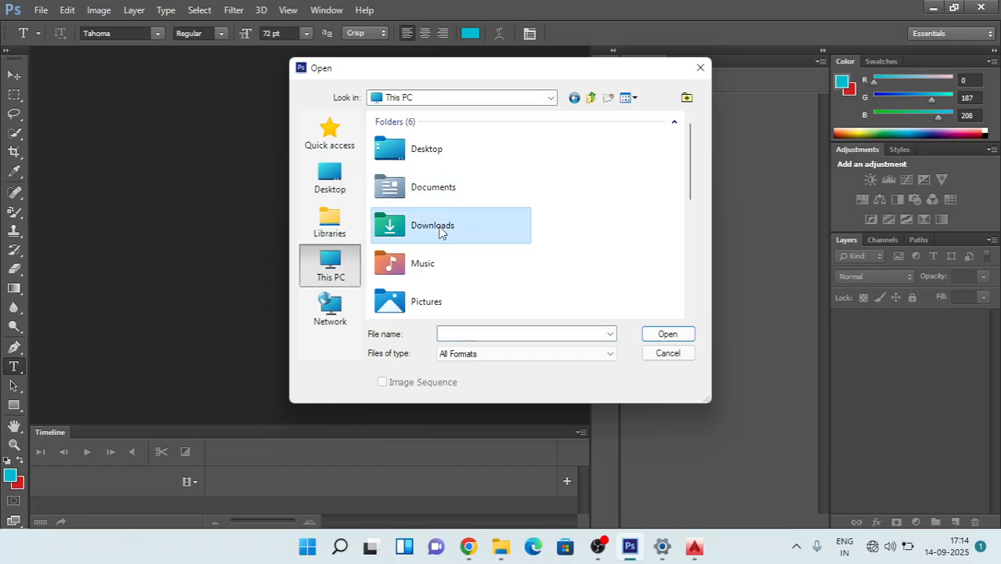
{"action": "double_click", "coordinate": [439, 226]}
{"action": "double_click", "coordinate": [420, 151]}
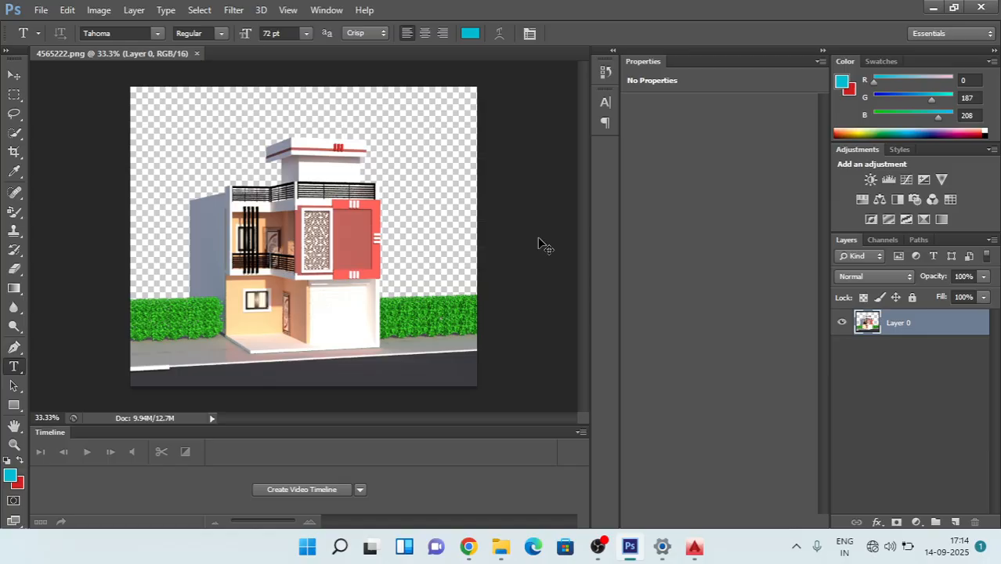
{"action": "left_click", "coordinate": [428, 257]}
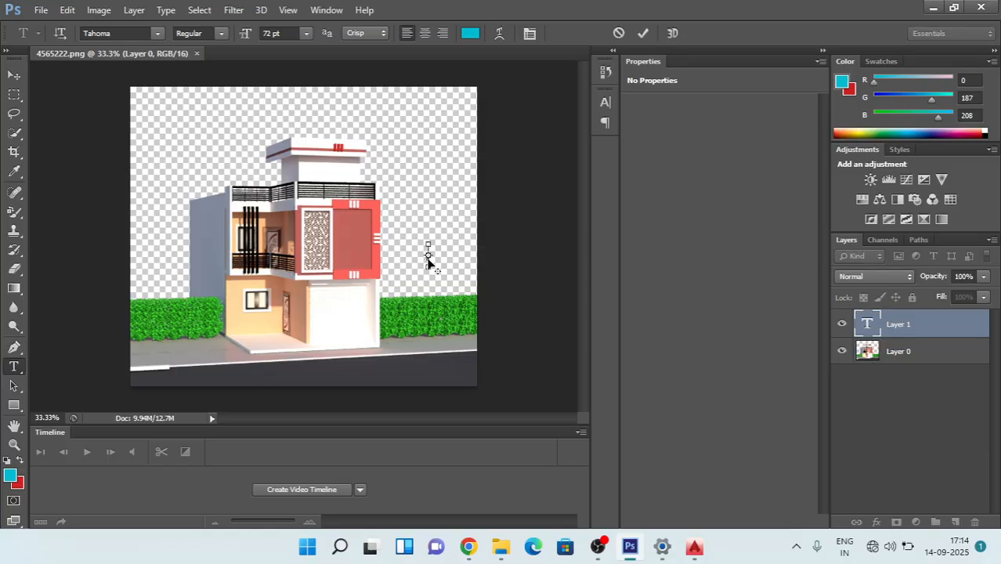
{"action": "key", "text": "ctrl+Return"}
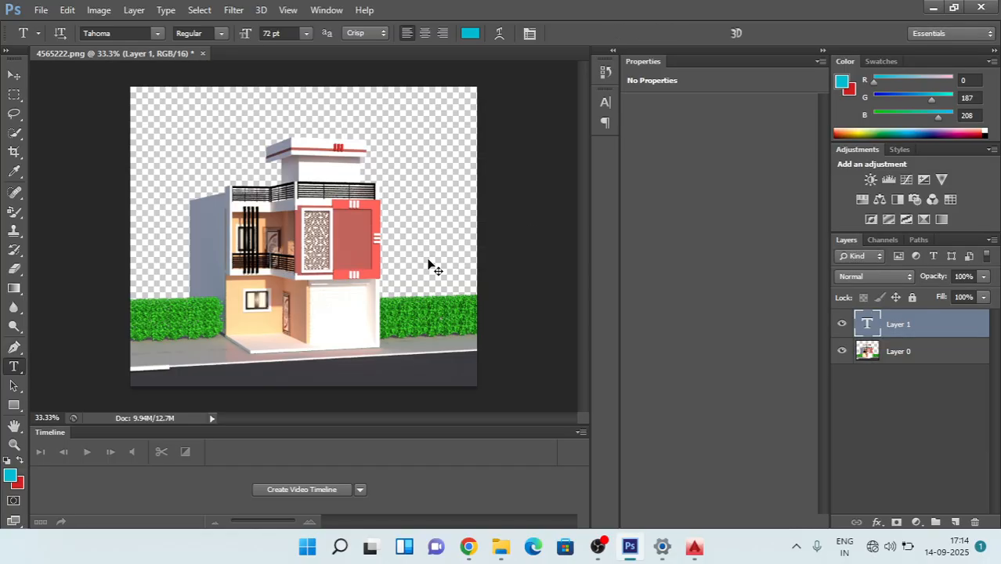
{"action": "right_click", "coordinate": [895, 326]}
{"action": "left_click", "coordinate": [936, 424]}
{"action": "left_click", "coordinate": [975, 522]}
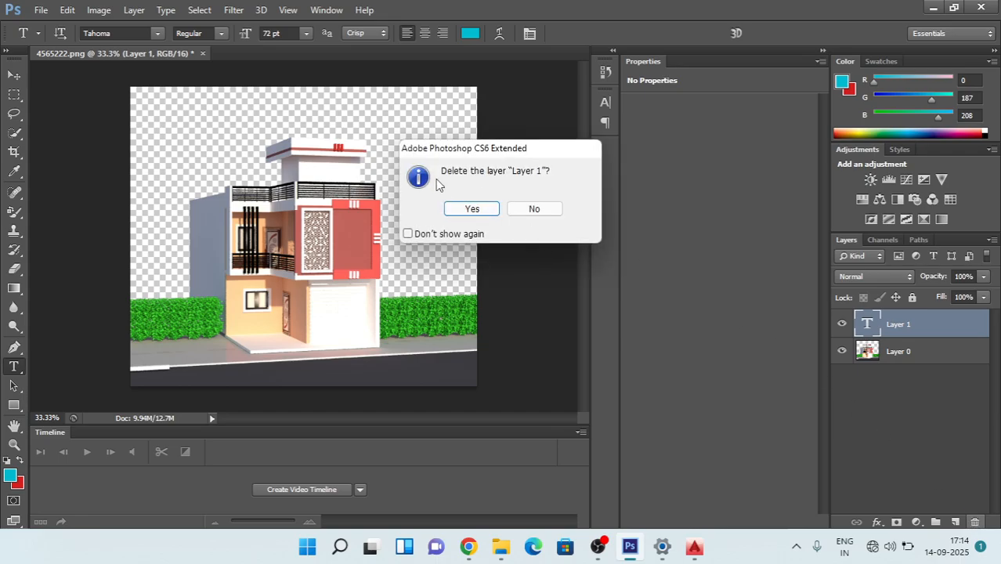
{"action": "left_click", "coordinate": [475, 209]}
{"action": "right_click", "coordinate": [477, 210]}
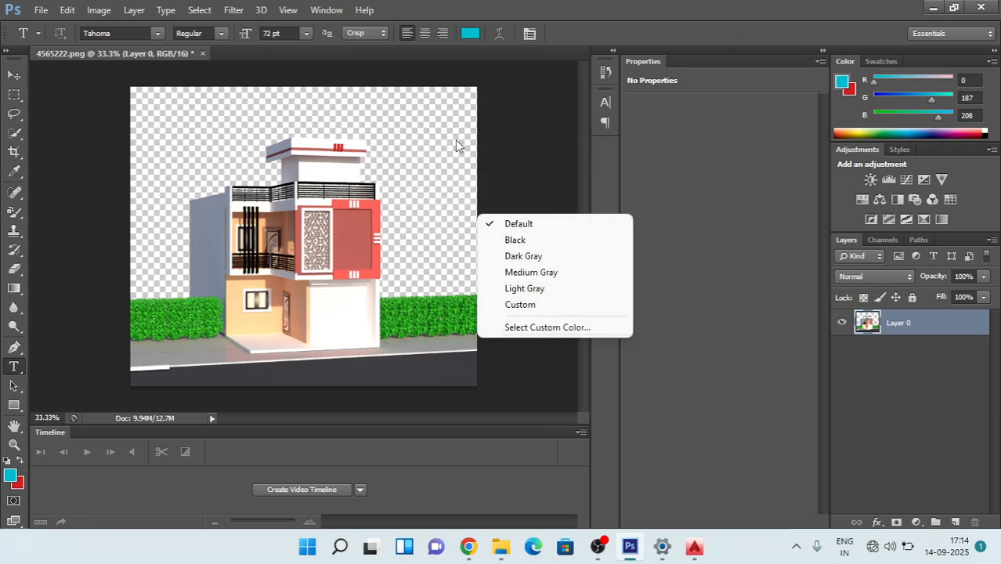
{"action": "left_click", "coordinate": [534, 146]}
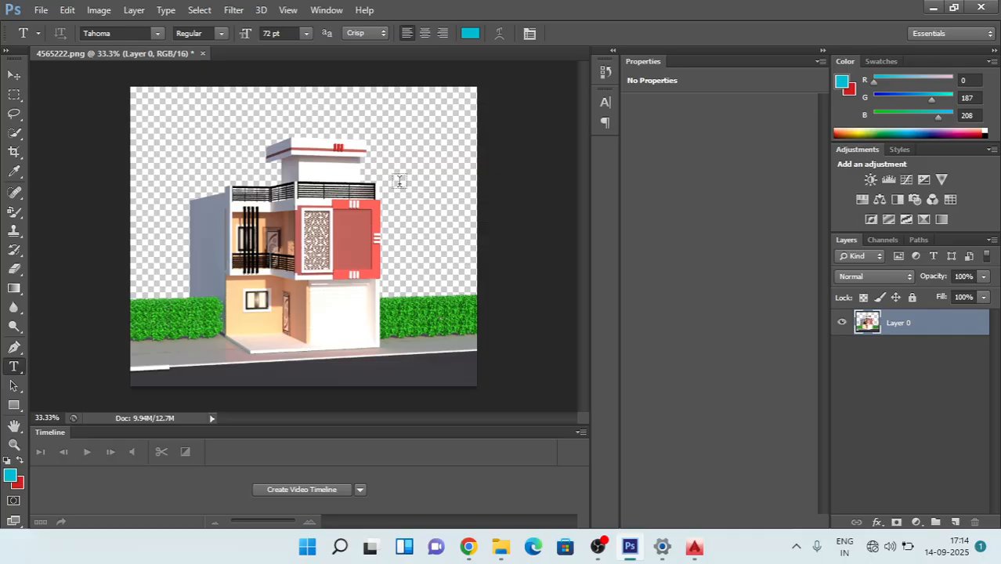
{"action": "left_click", "coordinate": [42, 11]}
{"action": "left_click", "coordinate": [70, 42]}
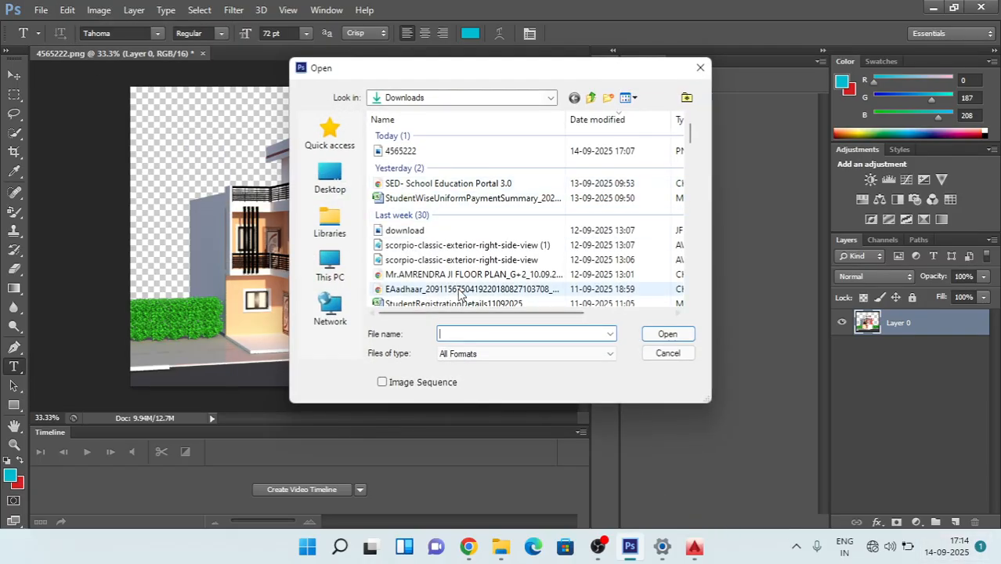
{"action": "scroll", "coordinate": [521, 253], "scroll_direction": "down", "scroll_amount": 10}
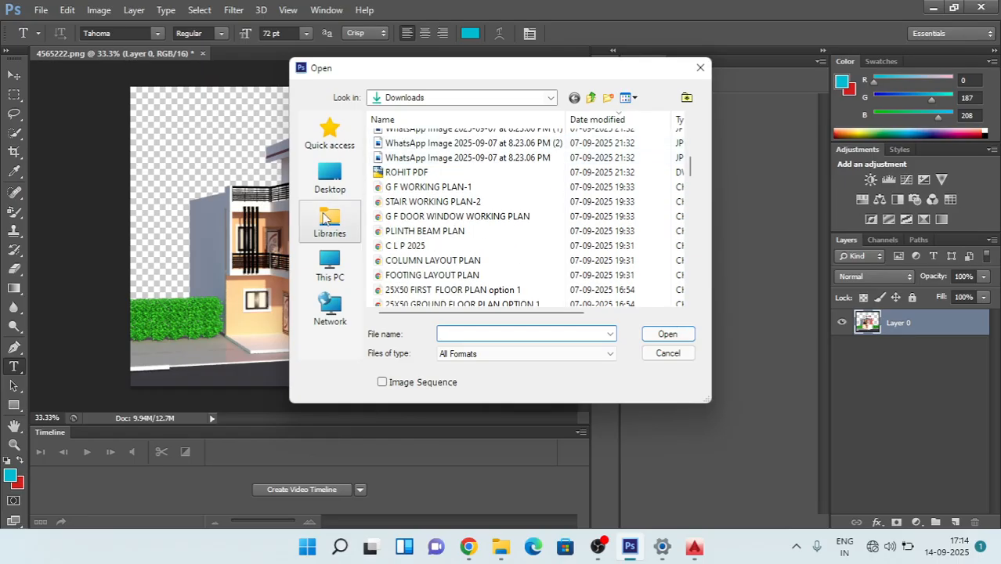
{"action": "left_click", "coordinate": [330, 179]}
{"action": "double_click", "coordinate": [485, 207]}
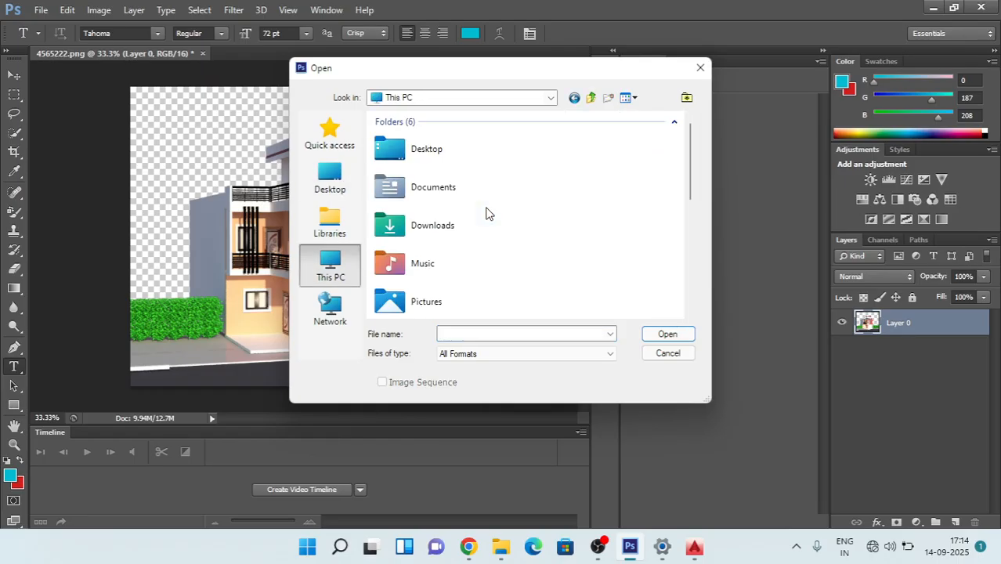
{"action": "scroll", "coordinate": [537, 227], "scroll_direction": "down", "scroll_amount": 10}
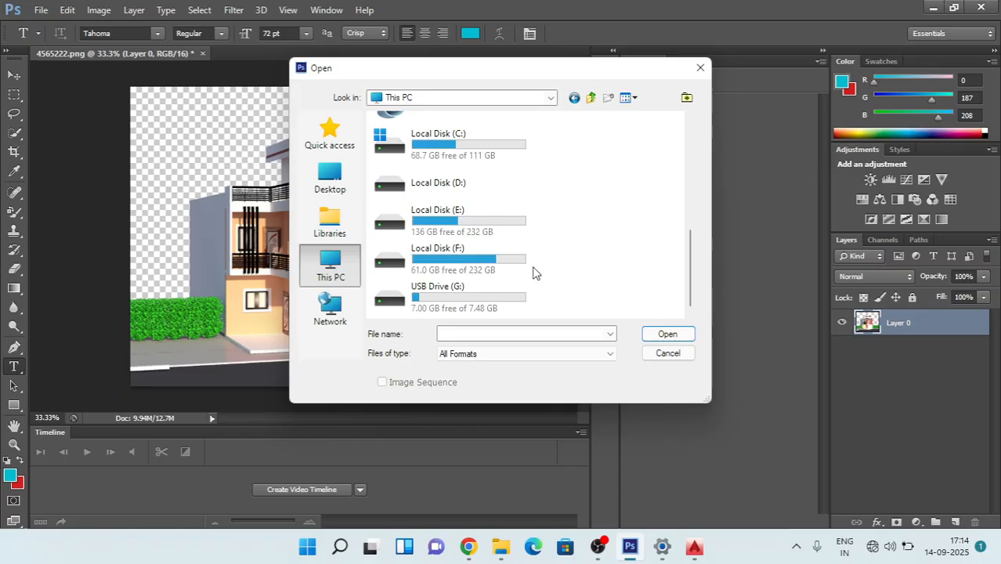
{"action": "scroll", "coordinate": [535, 268], "scroll_direction": "up", "scroll_amount": 10}
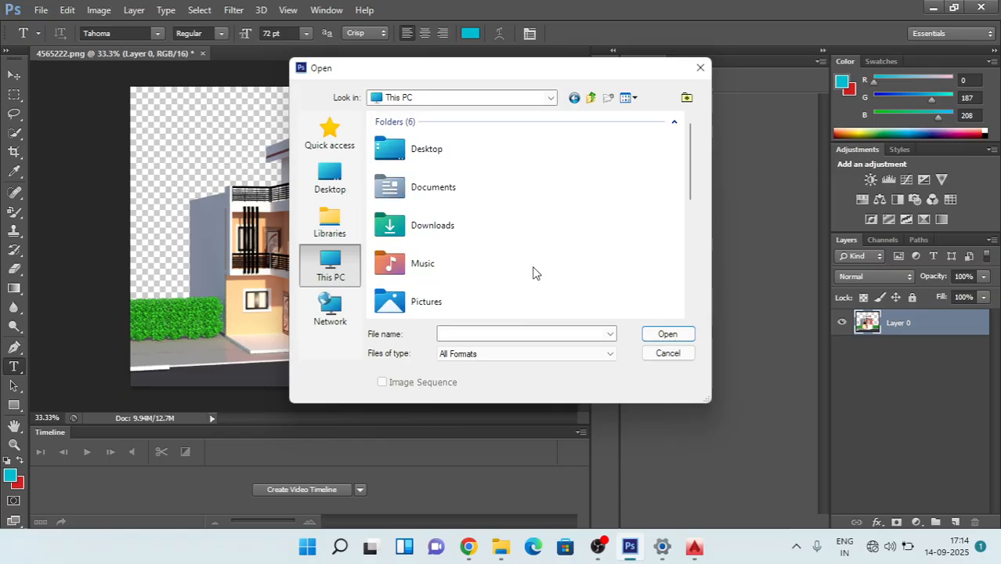
{"action": "left_click", "coordinate": [701, 68]}
Step: Minimize the image editor, turn on the computer's Wi-Fi and connect to the realme P1 5G network
{"action": "left_click", "coordinate": [932, 9]}
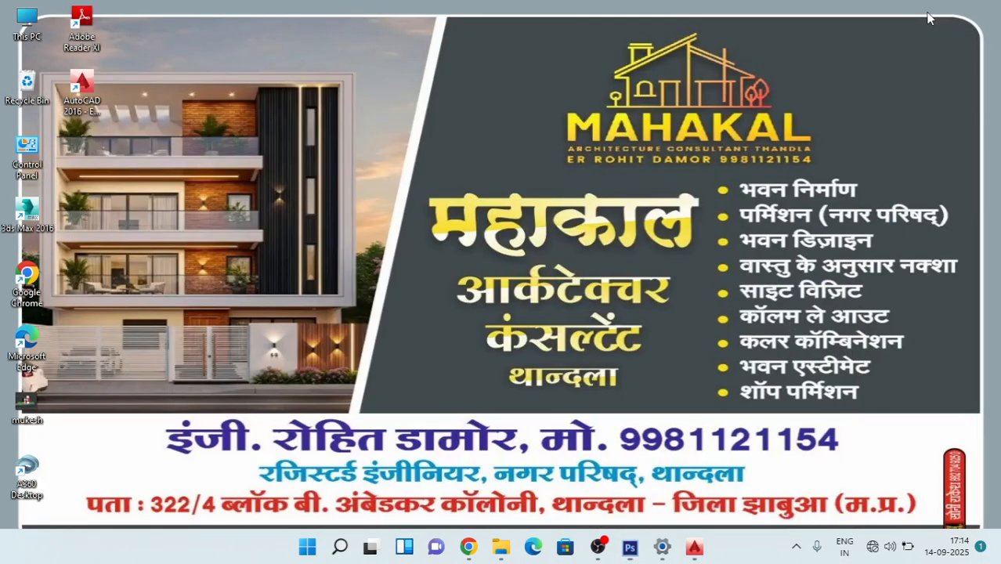
{"action": "left_click", "coordinate": [877, 549]}
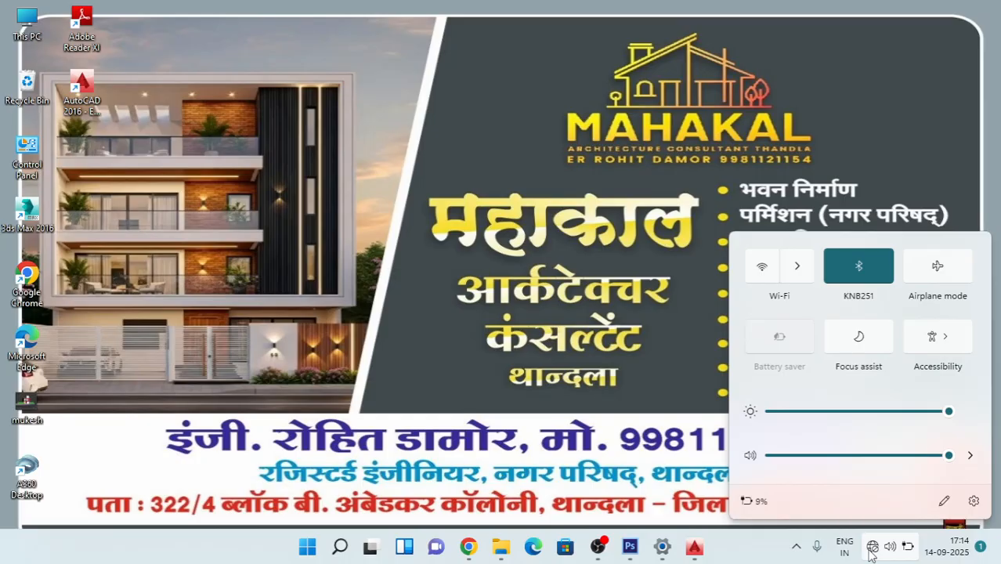
{"action": "left_click", "coordinate": [758, 271]}
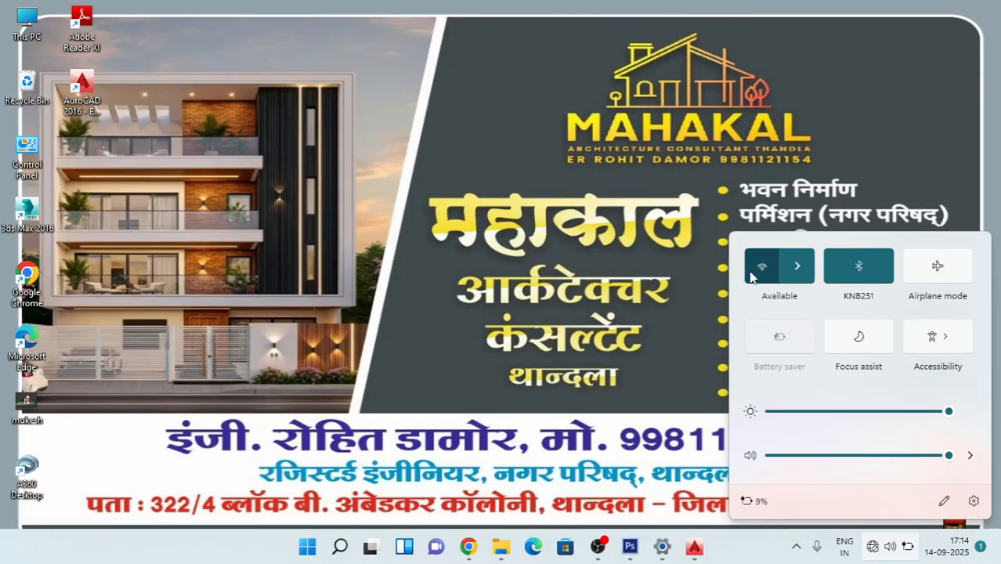
{"action": "left_click", "coordinate": [796, 267]}
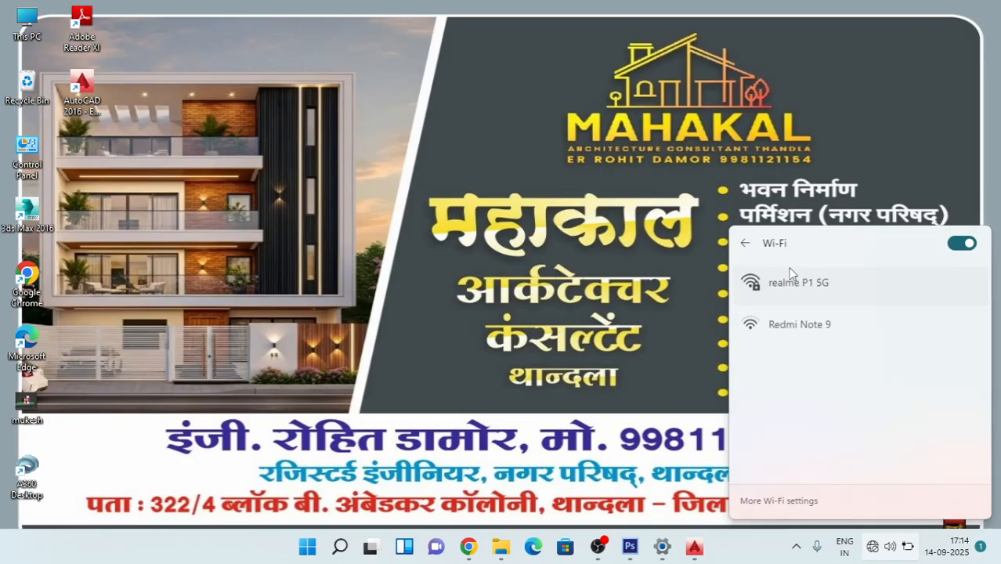
{"action": "left_click", "coordinate": [825, 289]}
{"action": "left_click", "coordinate": [548, 228]}
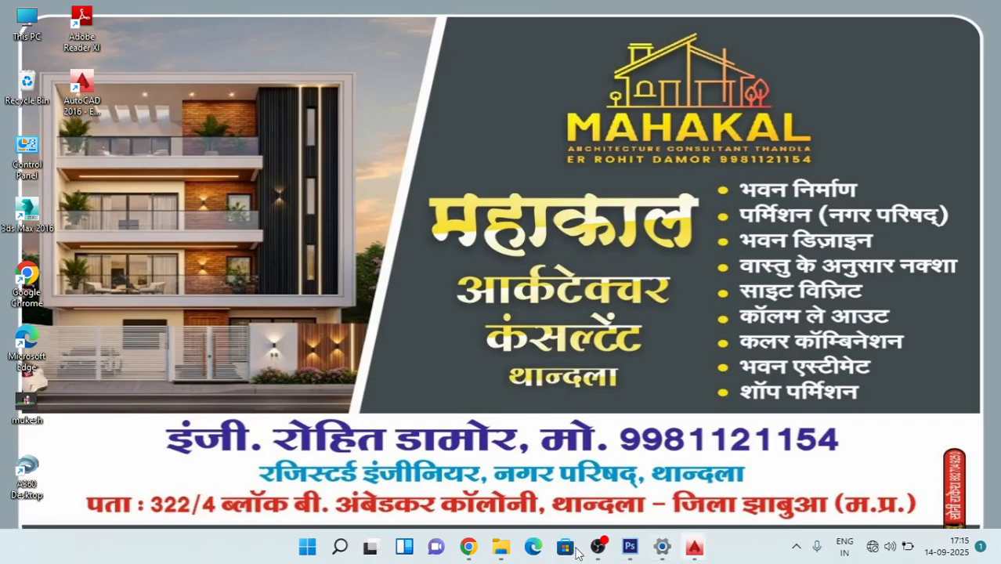
Step: Switch to WhatsApp Web in Chrome, search for the contact's name and open the matching business chat
{"action": "left_click", "coordinate": [470, 549]}
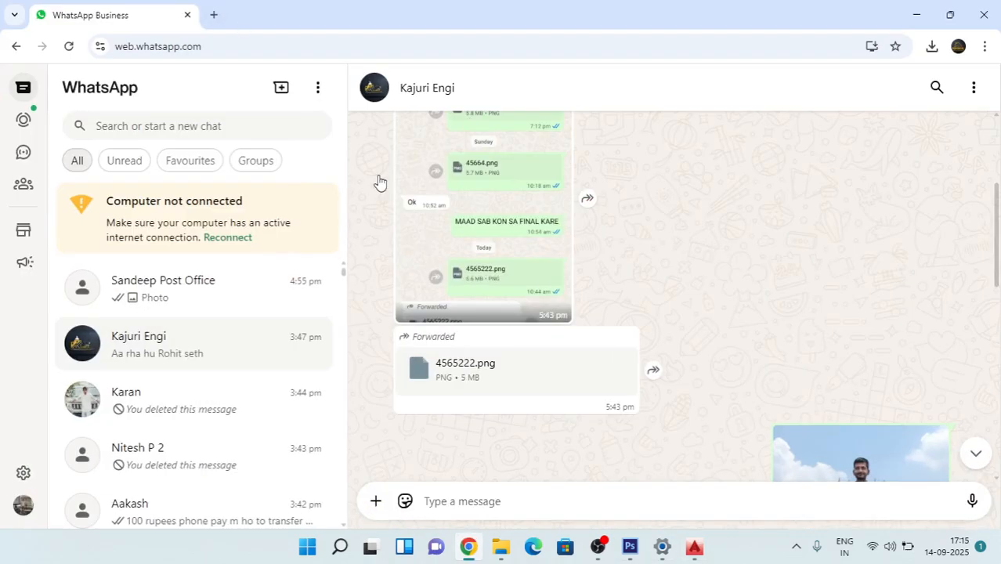
{"action": "left_click", "coordinate": [228, 131]}
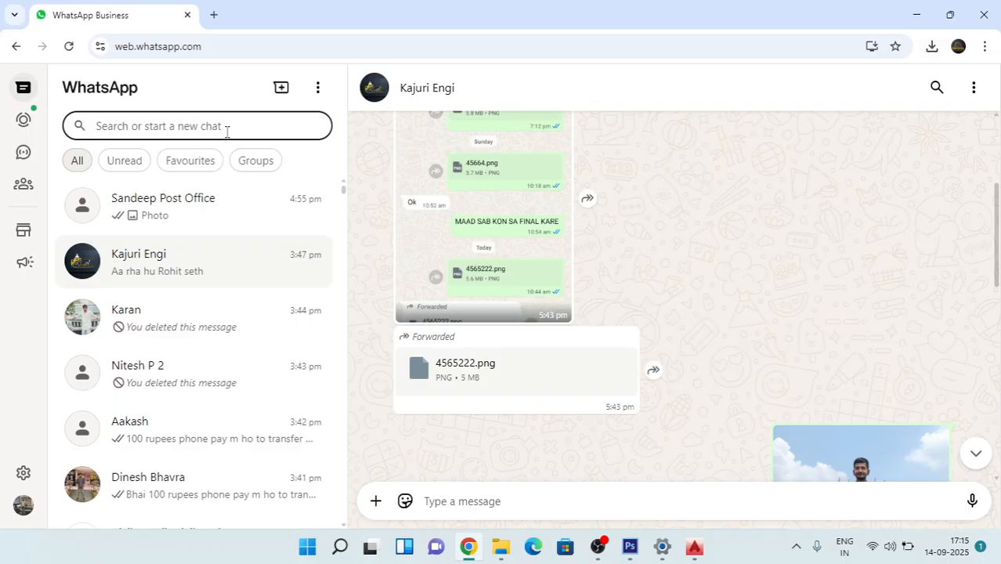
{"action": "type", "text": "bhag"}
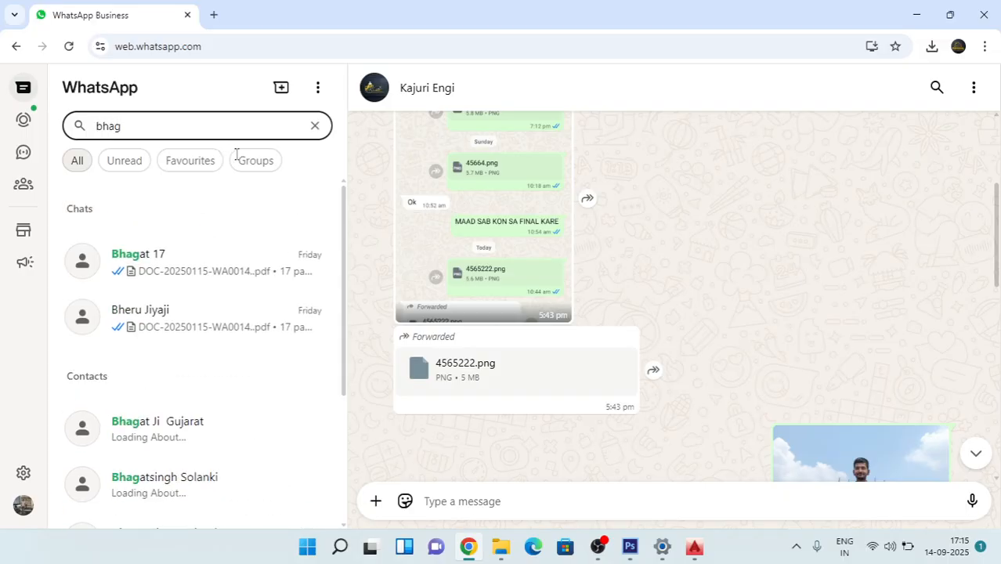
{"action": "left_click", "coordinate": [190, 264]}
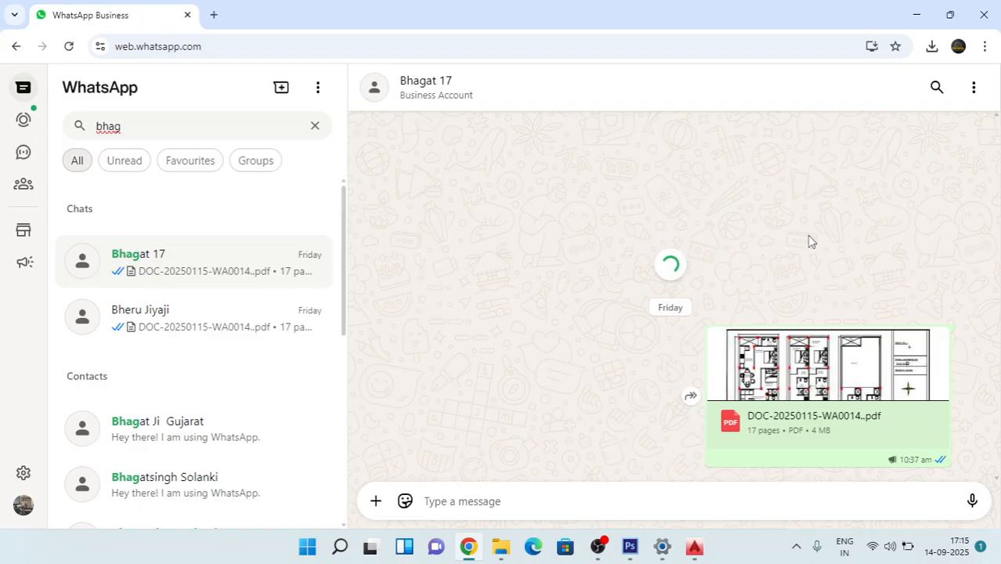
Step: Look back through the chat history for the album of sky and landscape photos sent on 26/08/2025
{"action": "scroll", "coordinate": [808, 235], "scroll_direction": "up", "scroll_amount": 15}
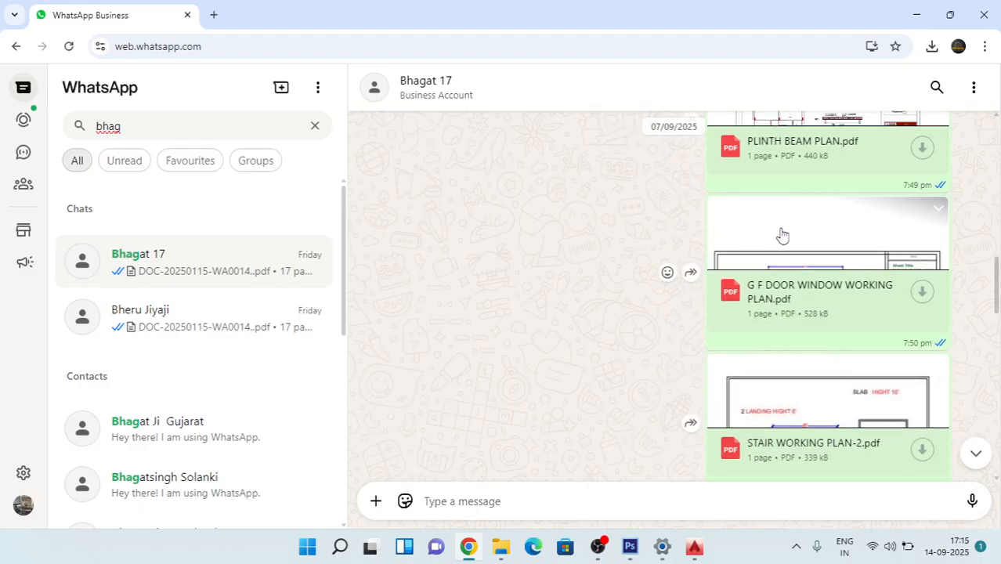
{"action": "scroll", "coordinate": [792, 232], "scroll_direction": "up", "scroll_amount": 10}
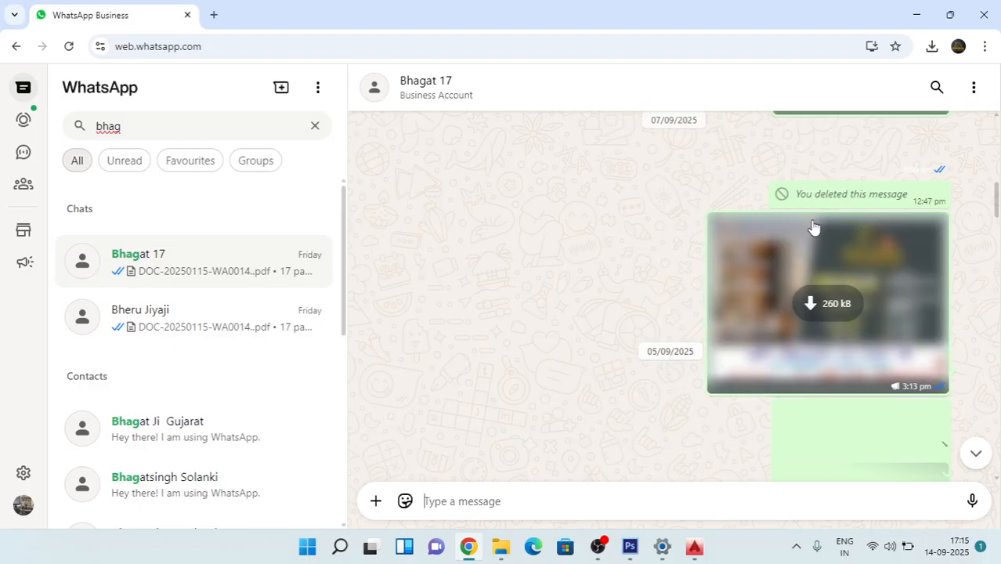
{"action": "scroll", "coordinate": [815, 227], "scroll_direction": "up", "scroll_amount": 15}
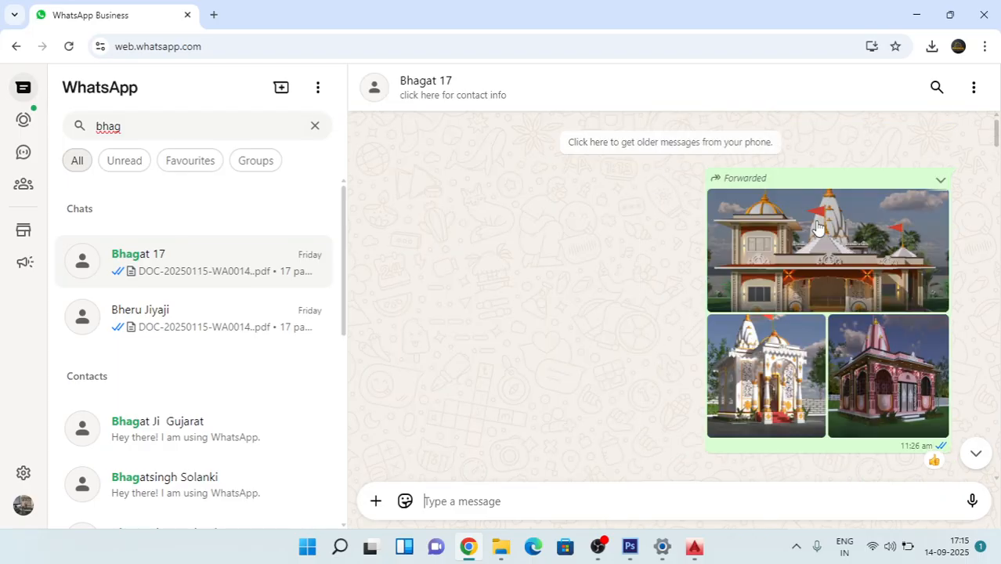
{"action": "scroll", "coordinate": [817, 228], "scroll_direction": "up", "scroll_amount": 5}
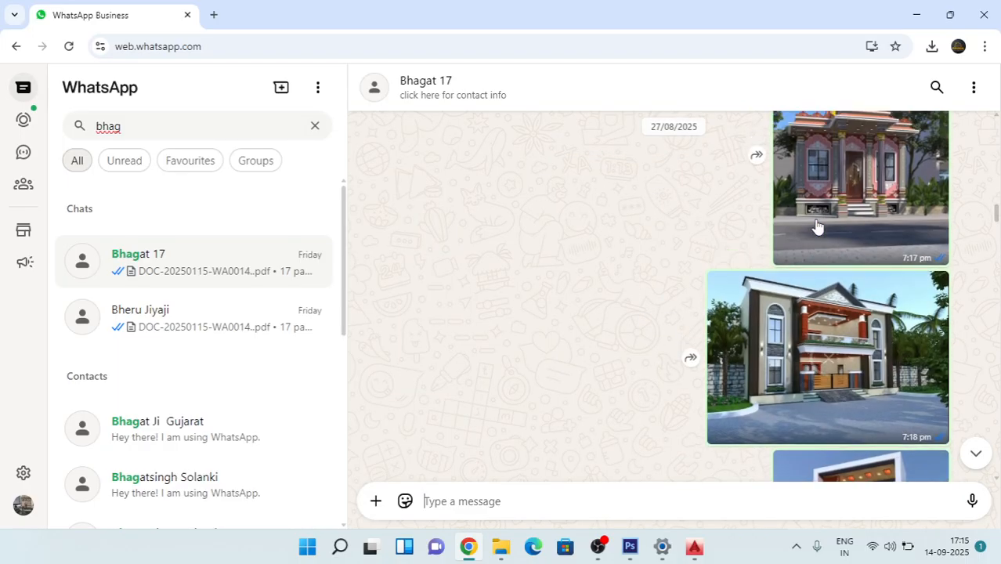
{"action": "scroll", "coordinate": [817, 227], "scroll_direction": "up", "scroll_amount": 10}
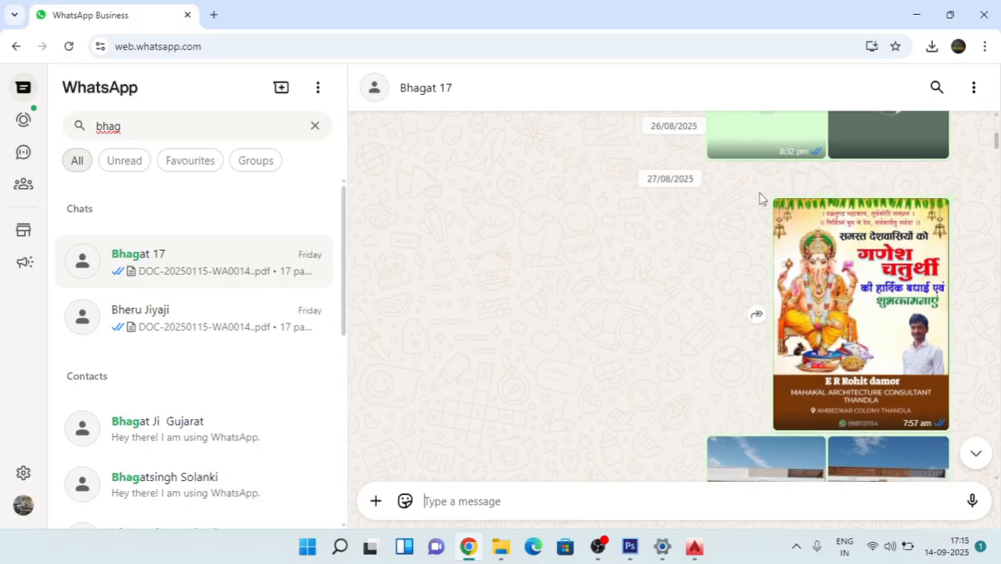
{"action": "scroll", "coordinate": [831, 233], "scroll_direction": "up", "scroll_amount": 5}
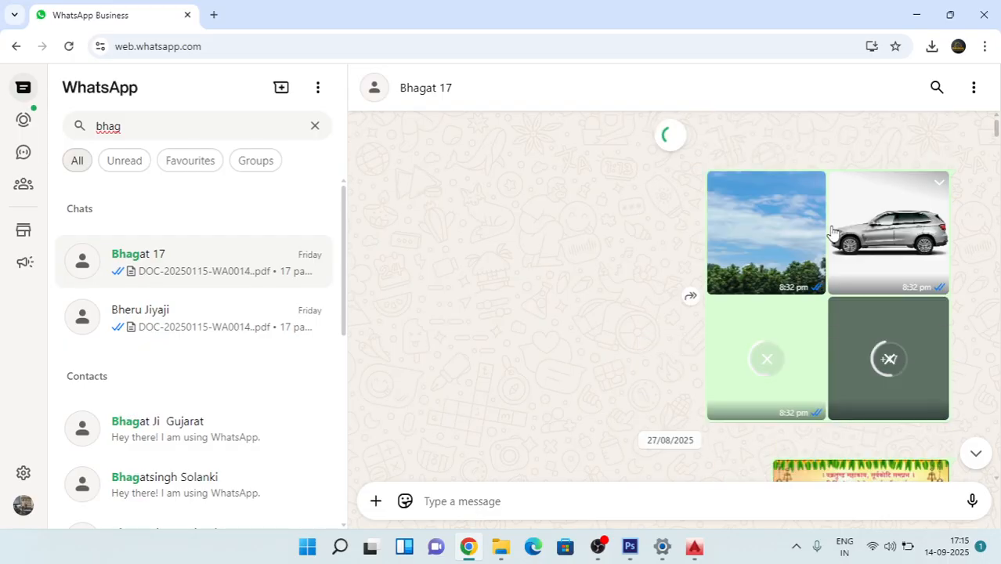
{"action": "scroll", "coordinate": [830, 232], "scroll_direction": "up", "scroll_amount": 2}
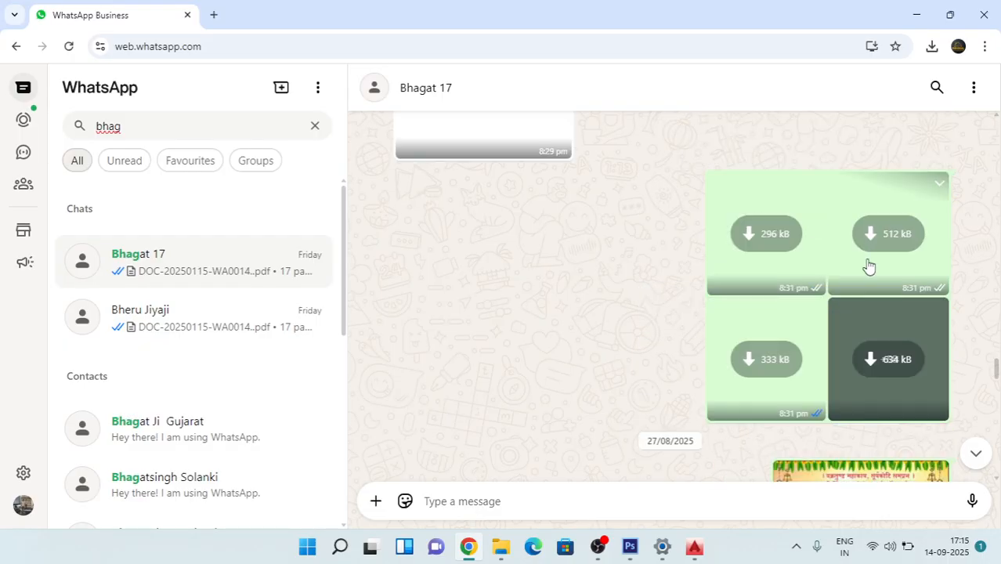
{"action": "scroll", "coordinate": [831, 227], "scroll_direction": "up", "scroll_amount": 5}
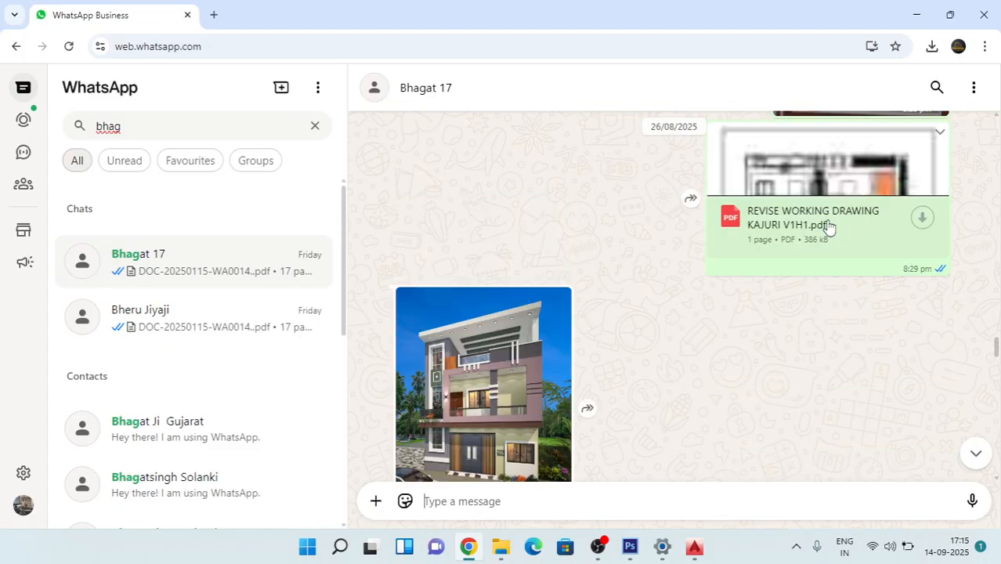
{"action": "scroll", "coordinate": [833, 236], "scroll_direction": "down", "scroll_amount": 5}
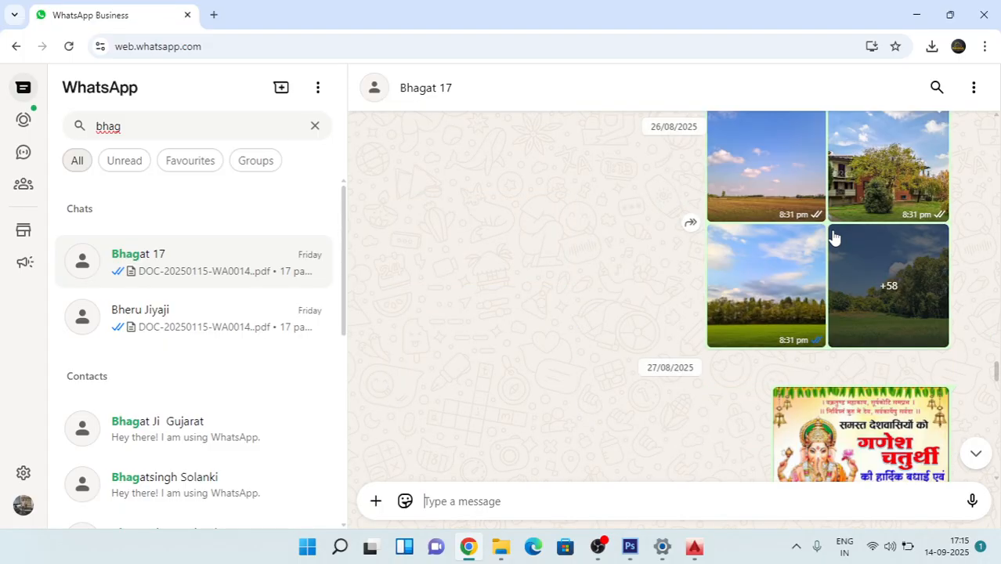
Step: Open the landscape photo album and download its second picture, the building behind autumn trees on a lawn
{"action": "left_click", "coordinate": [777, 167]}
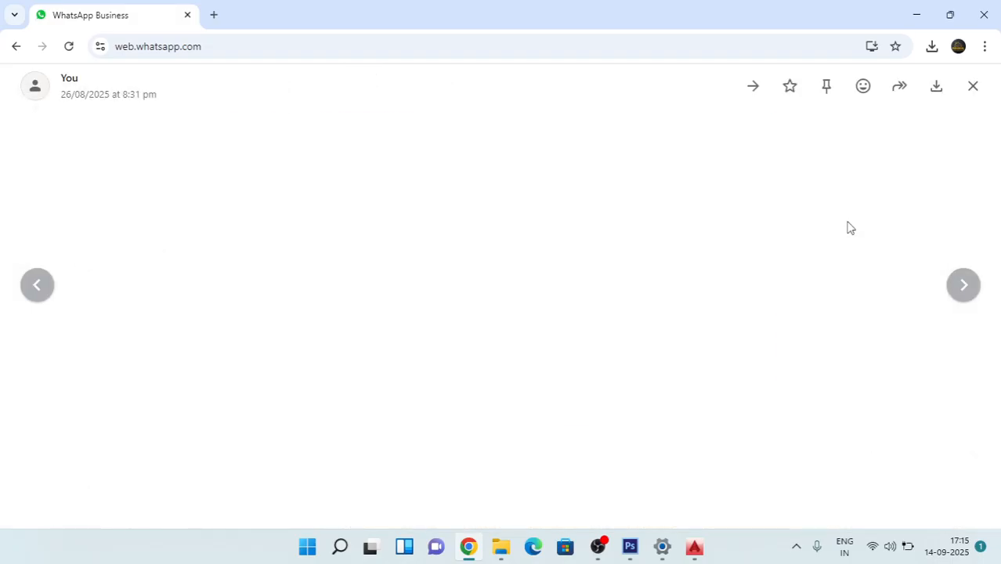
{"action": "left_click", "coordinate": [965, 285]}
{"action": "left_click", "coordinate": [966, 284]}
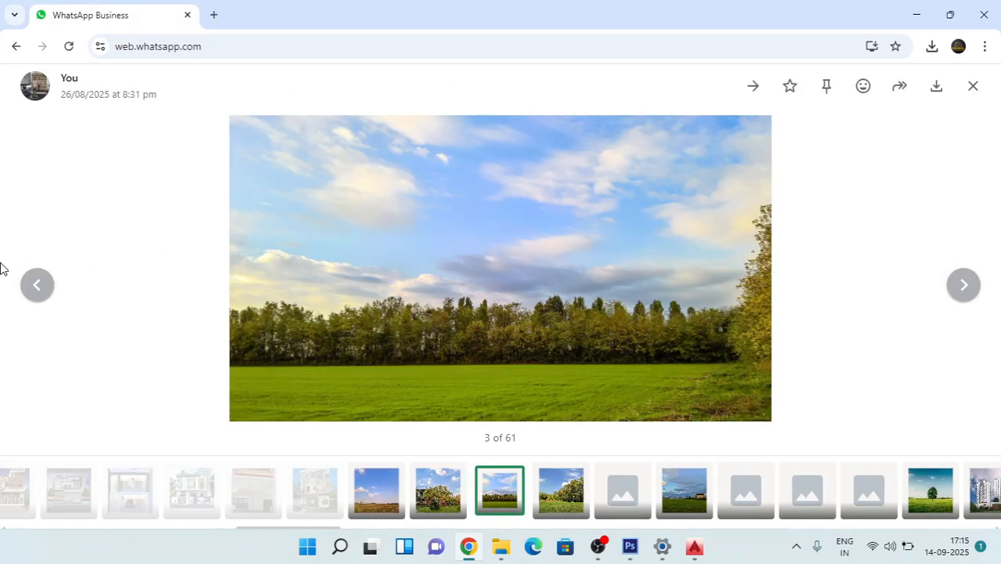
{"action": "left_click", "coordinate": [35, 285]}
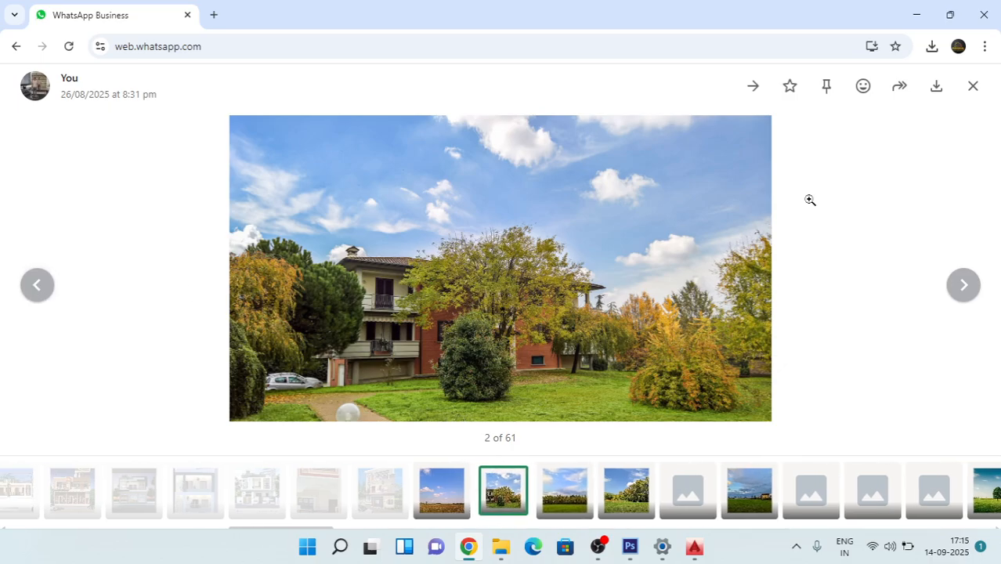
{"action": "left_click", "coordinate": [938, 86]}
Step: Look at the album's third picture, the green field with a tree line, and close the picture viewer
{"action": "left_click", "coordinate": [964, 286]}
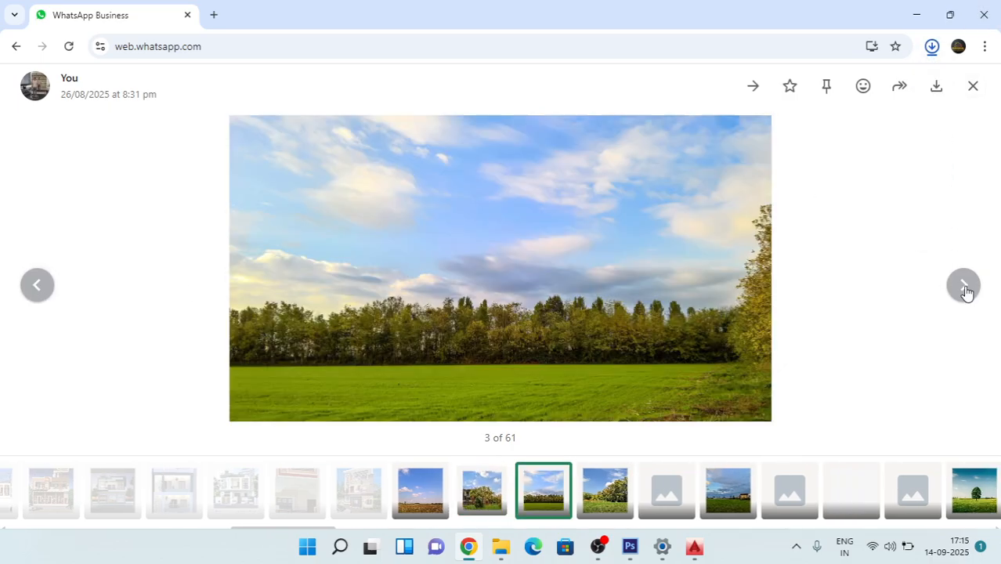
{"action": "left_click", "coordinate": [966, 286]}
{"action": "left_click", "coordinate": [47, 285]}
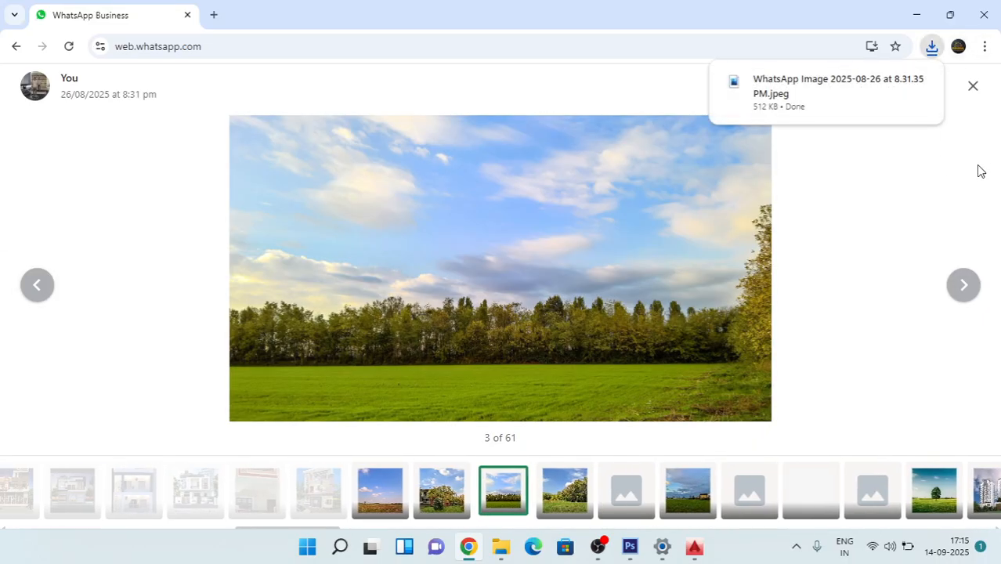
{"action": "left_click", "coordinate": [974, 86]}
Step: Reopen the landscape photo album and download its ninth picture, the beach lagoon with palms and high-rise buildings
{"action": "left_click", "coordinate": [901, 251]}
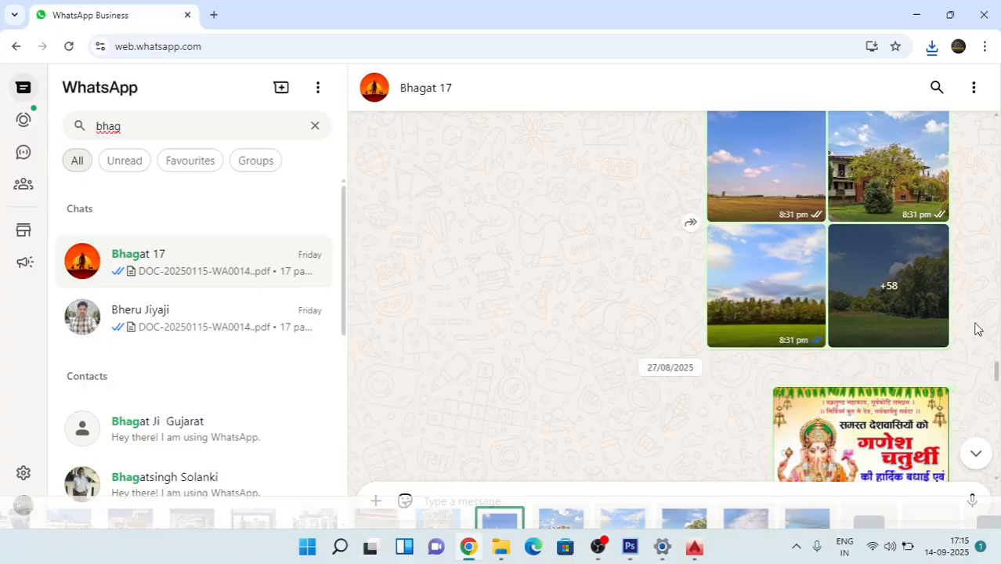
{"action": "left_click", "coordinate": [886, 276]}
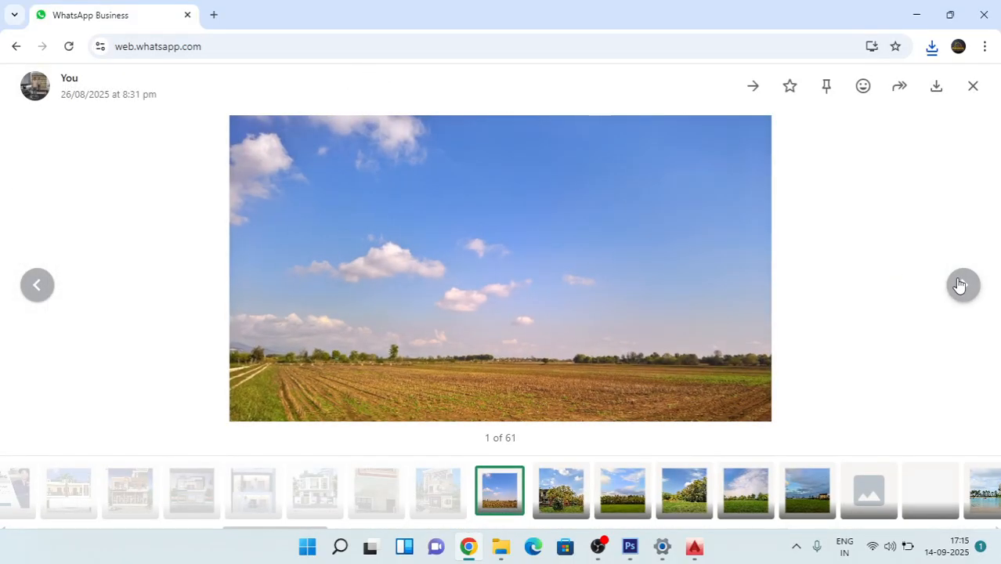
{"action": "left_click", "coordinate": [961, 284]}
{"action": "left_click", "coordinate": [961, 285]}
{"action": "left_click", "coordinate": [960, 284]}
{"action": "left_click", "coordinate": [960, 285]}
{"action": "left_click", "coordinate": [959, 285]}
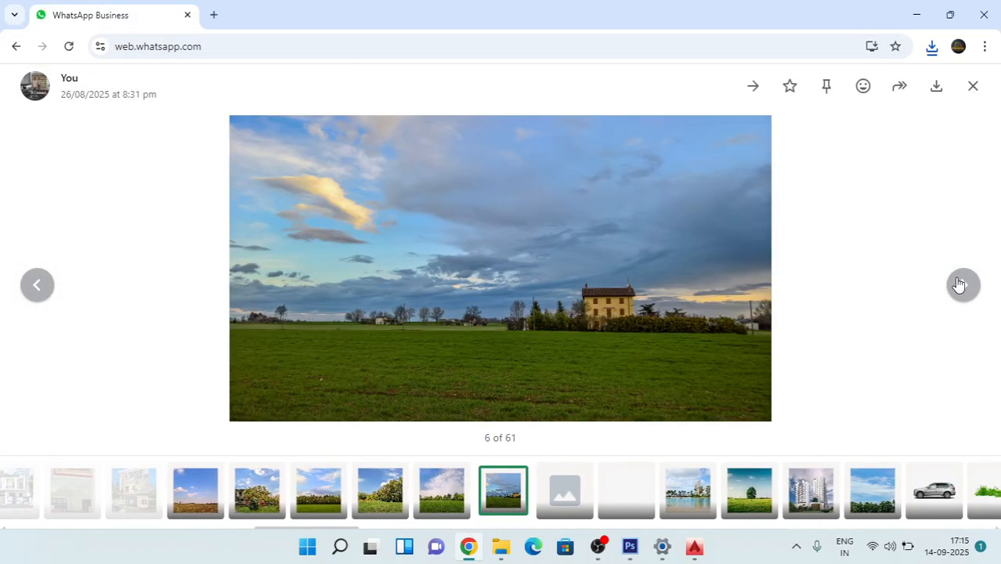
{"action": "left_click", "coordinate": [962, 292]}
{"action": "left_click", "coordinate": [962, 292]}
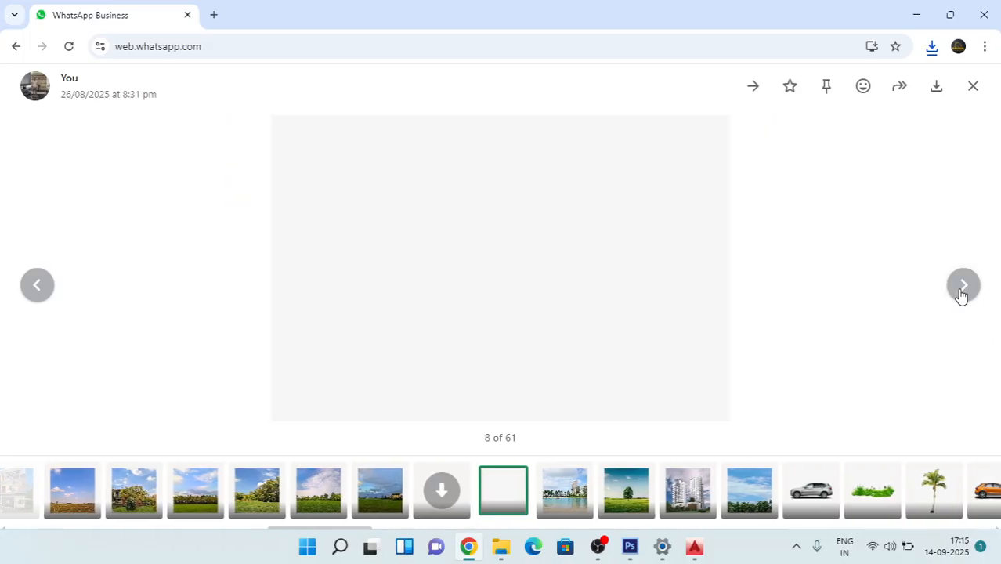
{"action": "left_click", "coordinate": [962, 293]}
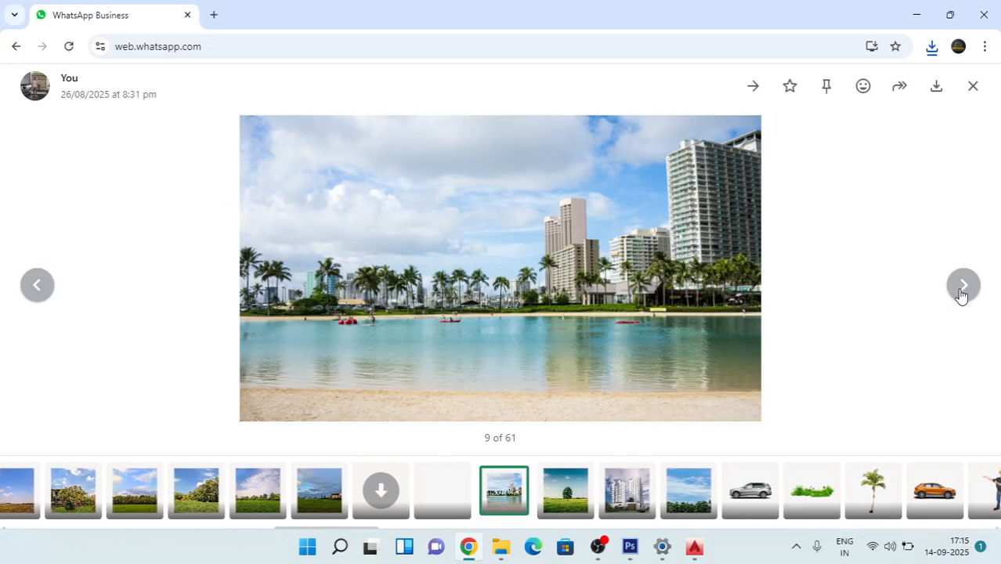
{"action": "left_click", "coordinate": [939, 97]}
Step: Continue through the album and download the fifteenth picture, the green palm tree on a plain background
{"action": "left_click", "coordinate": [961, 284]}
{"action": "left_click", "coordinate": [962, 284]}
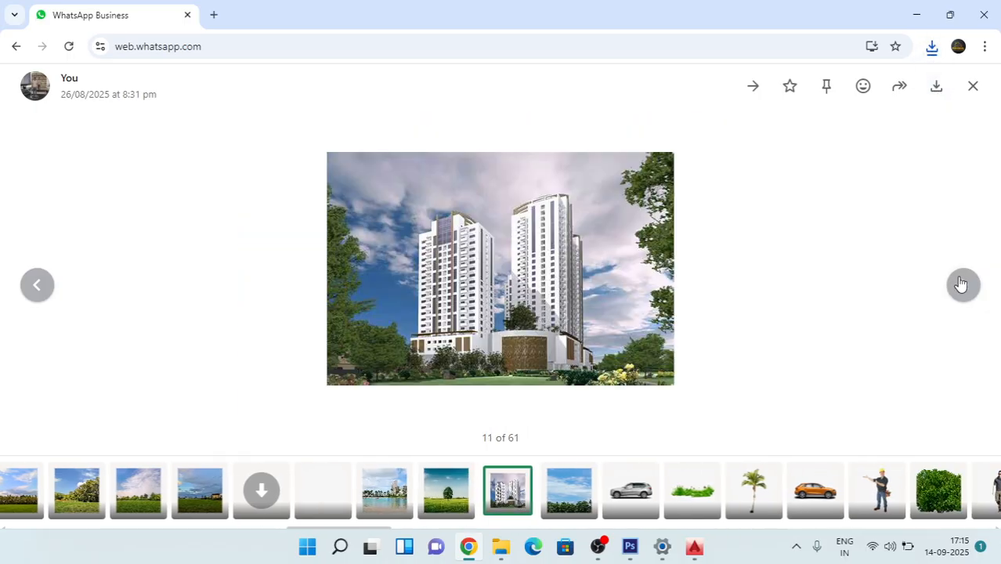
{"action": "left_click", "coordinate": [962, 284]}
{"action": "left_click", "coordinate": [961, 285]}
{"action": "left_click", "coordinate": [961, 284]}
{"action": "left_click", "coordinate": [961, 285]}
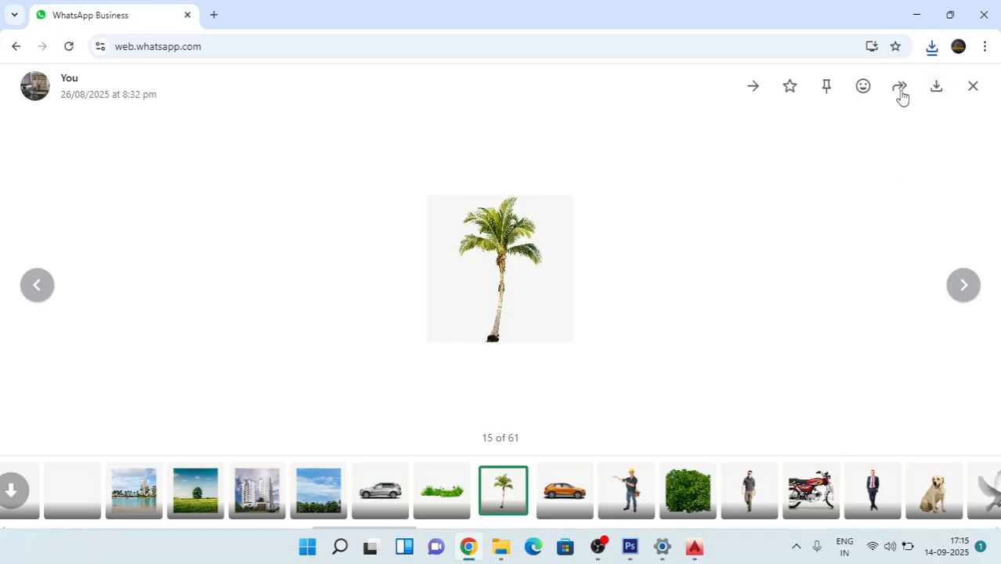
{"action": "left_click", "coordinate": [937, 87]}
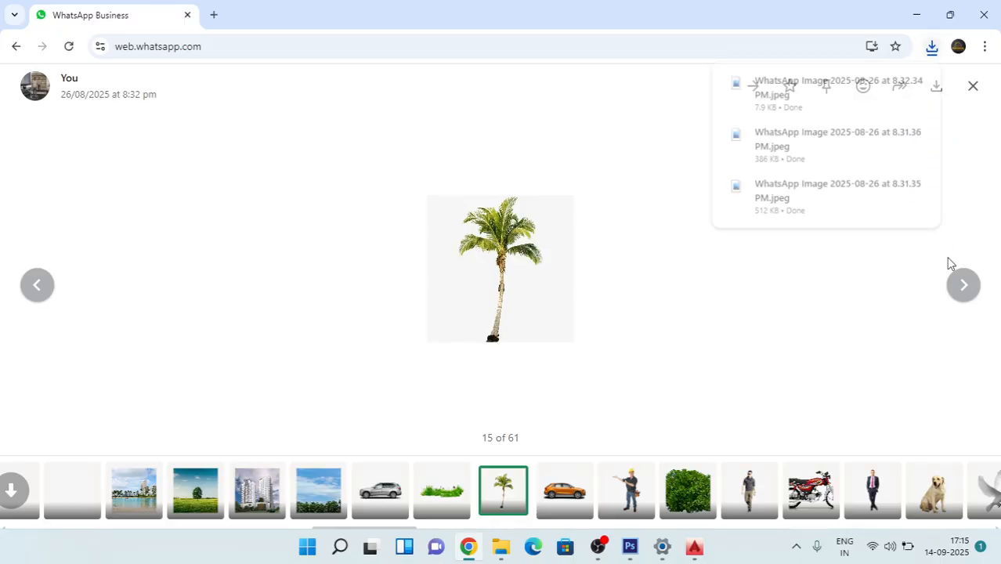
Step: Browse the album's remaining cutout pictures and download picture 31, the tall palm with drooping fronds
{"action": "left_click", "coordinate": [965, 287]}
{"action": "left_click", "coordinate": [964, 287]}
{"action": "left_click", "coordinate": [965, 287]}
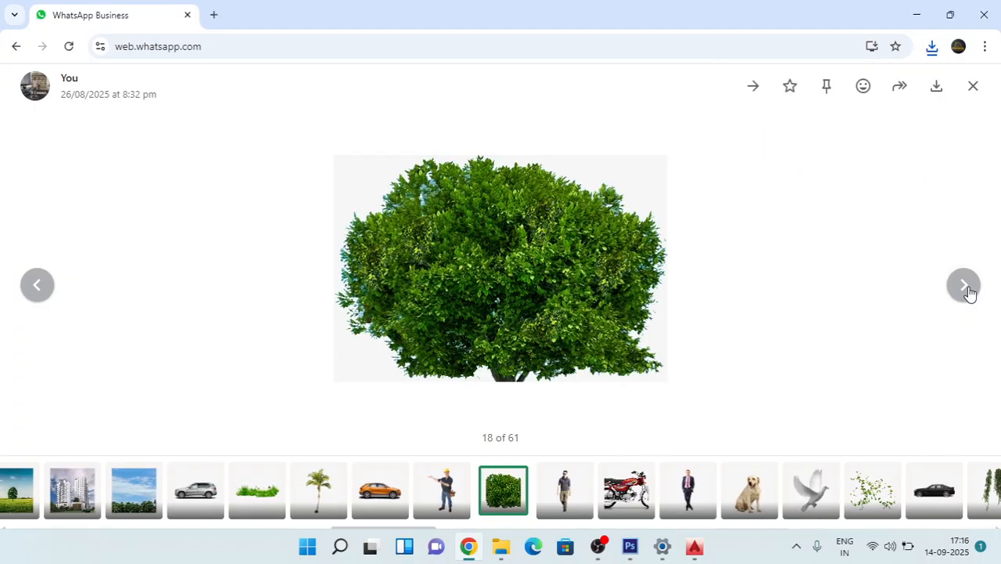
{"action": "left_click", "coordinate": [964, 287]}
{"action": "left_click", "coordinate": [964, 287]}
{"action": "left_click", "coordinate": [965, 287]}
{"action": "left_click", "coordinate": [965, 287]}
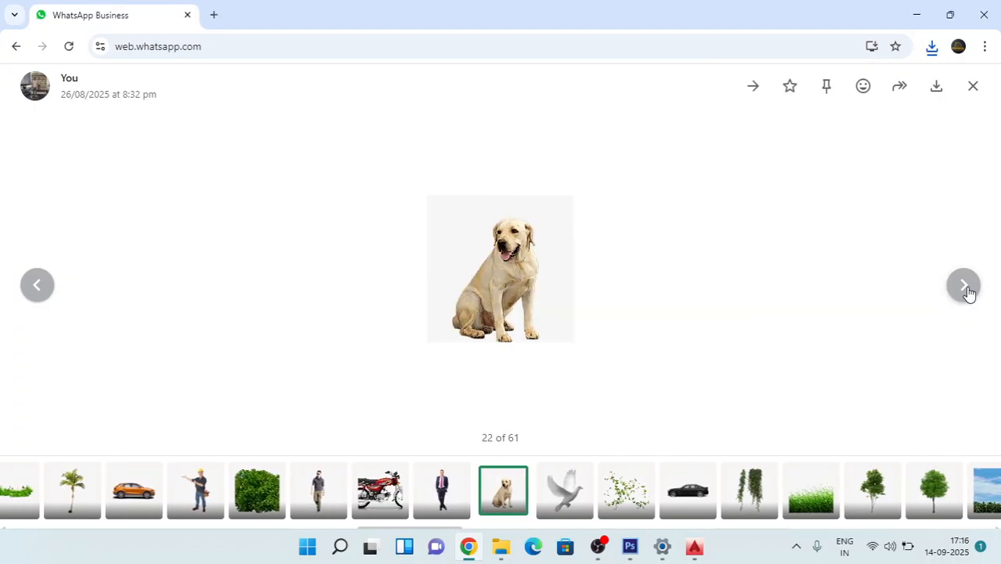
{"action": "left_click", "coordinate": [965, 286]}
{"action": "left_click", "coordinate": [964, 287]}
{"action": "left_click", "coordinate": [964, 287]}
{"action": "left_click", "coordinate": [964, 287]}
{"action": "left_click", "coordinate": [964, 287]}
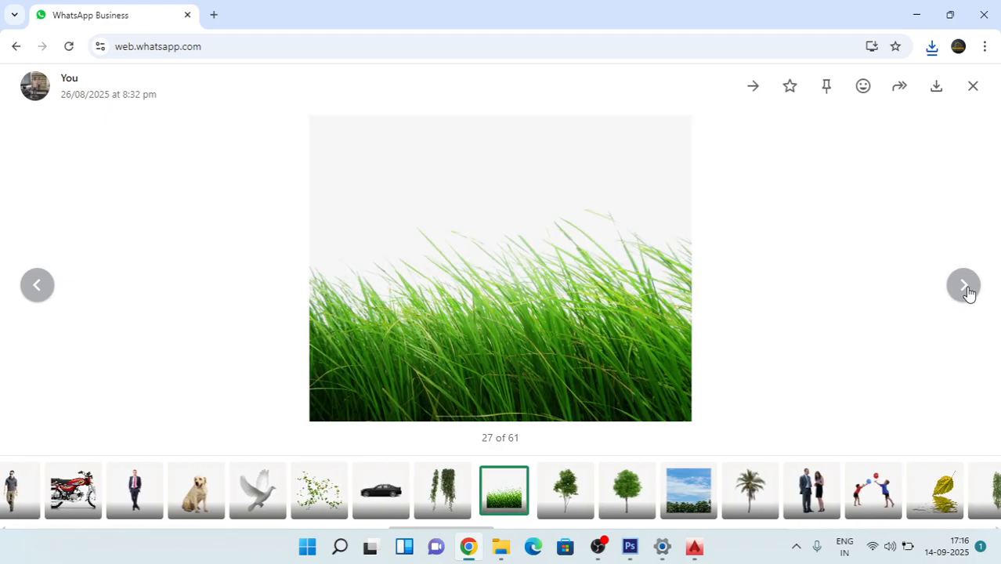
{"action": "left_click", "coordinate": [964, 287]}
{"action": "left_click", "coordinate": [965, 287]}
{"action": "left_click", "coordinate": [965, 287]}
{"action": "left_click", "coordinate": [965, 287]}
{"action": "left_click", "coordinate": [965, 287]}
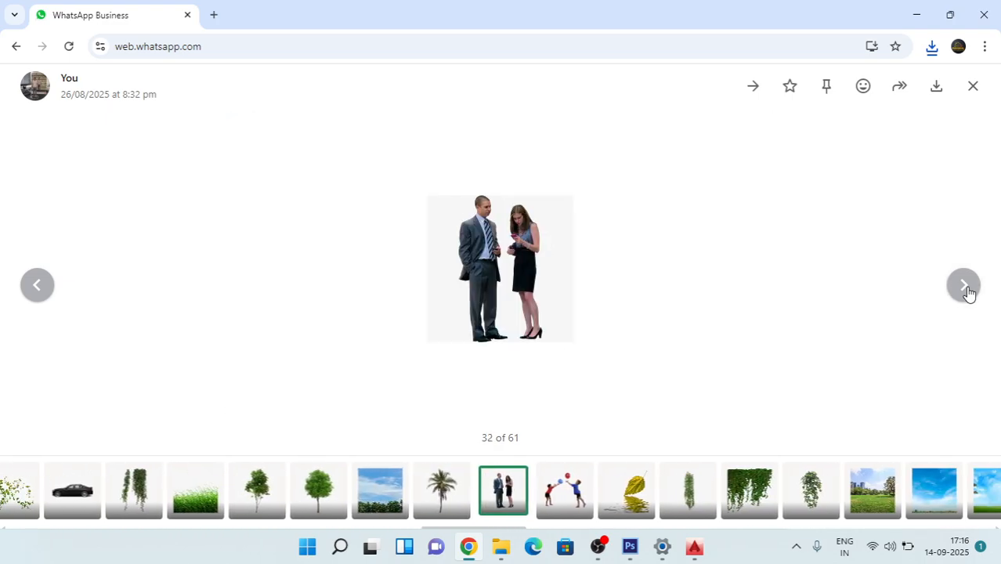
{"action": "left_click", "coordinate": [38, 286]}
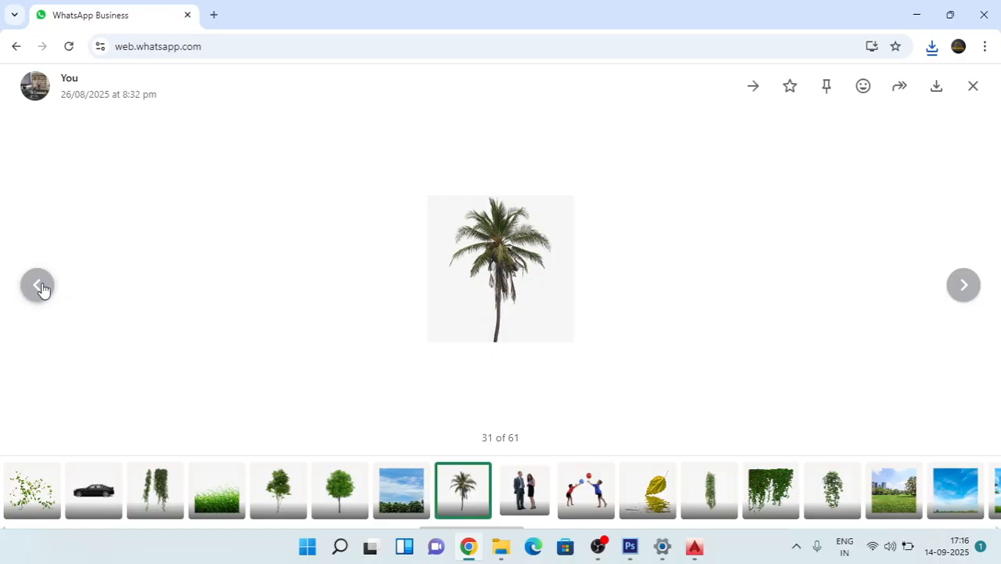
{"action": "left_click", "coordinate": [932, 89]}
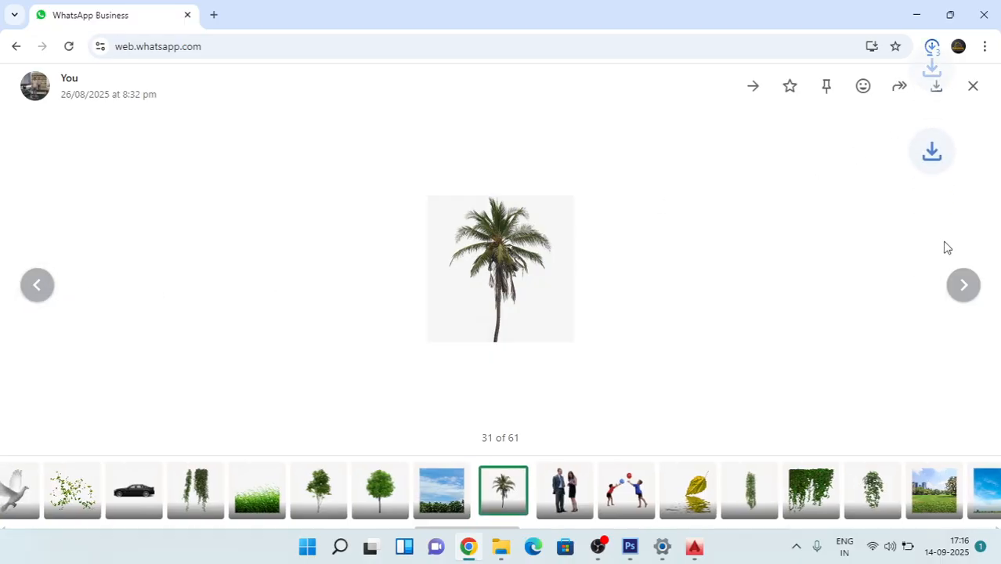
Step: Minimize the browser and switch to Photoshop with the house render 4565222.png
{"action": "left_click", "coordinate": [917, 15]}
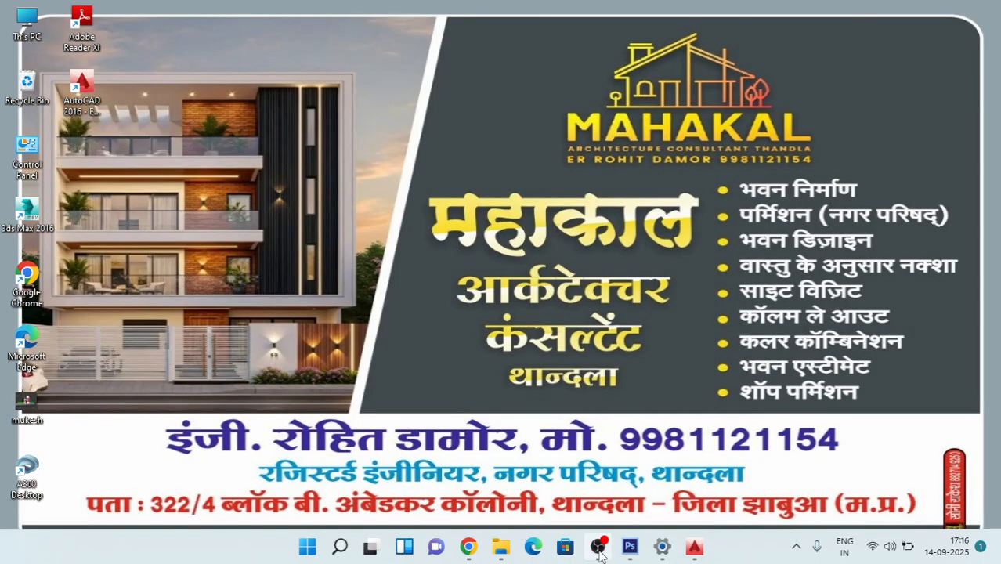
{"action": "left_click", "coordinate": [630, 547]}
{"action": "left_click", "coordinate": [630, 547]}
{"action": "left_click", "coordinate": [627, 544]}
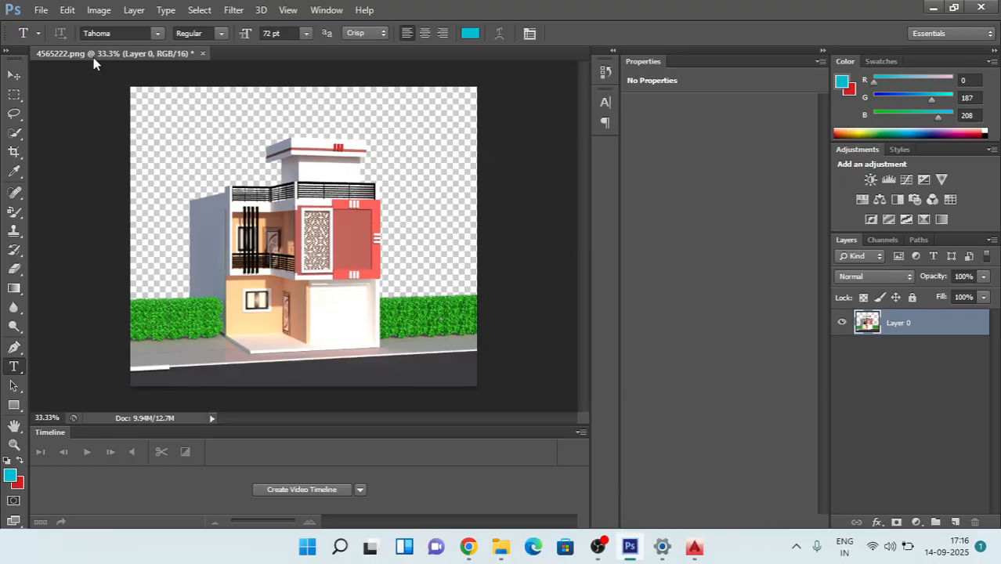
{"action": "left_click", "coordinate": [37, 10]}
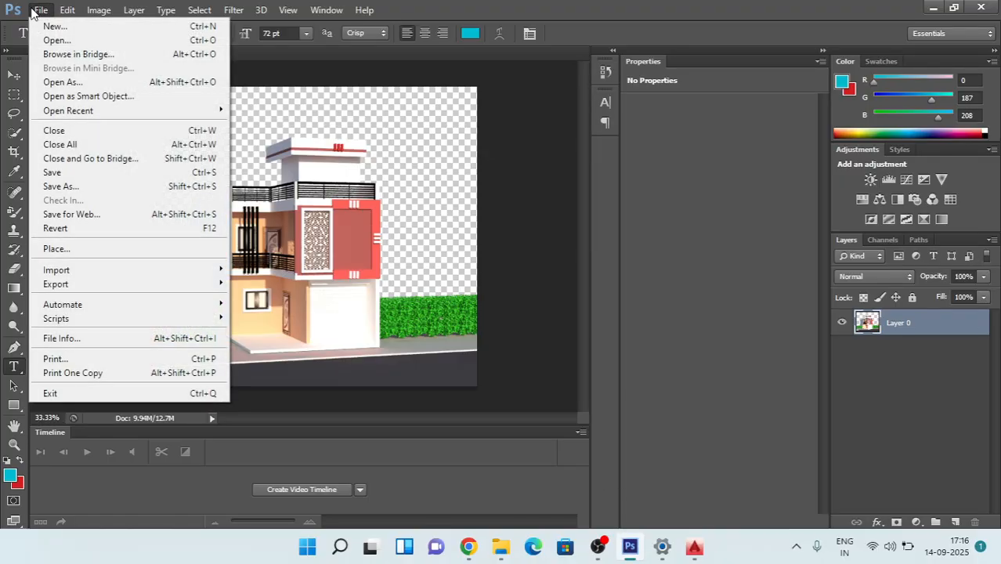
{"action": "mouse_move", "coordinate": [67, 9]}
{"action": "left_click", "coordinate": [522, 229]}
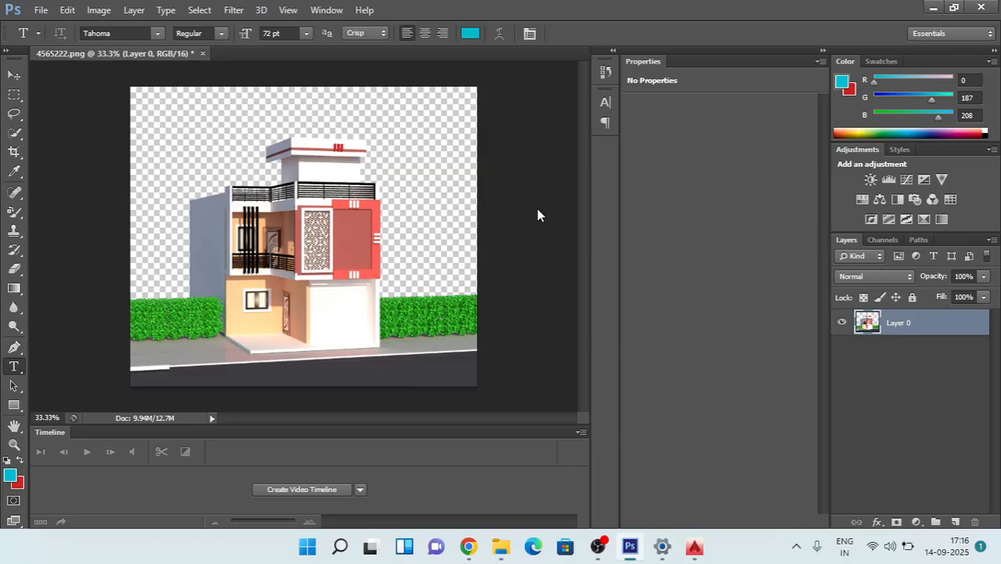
{"action": "left_click", "coordinate": [39, 10]}
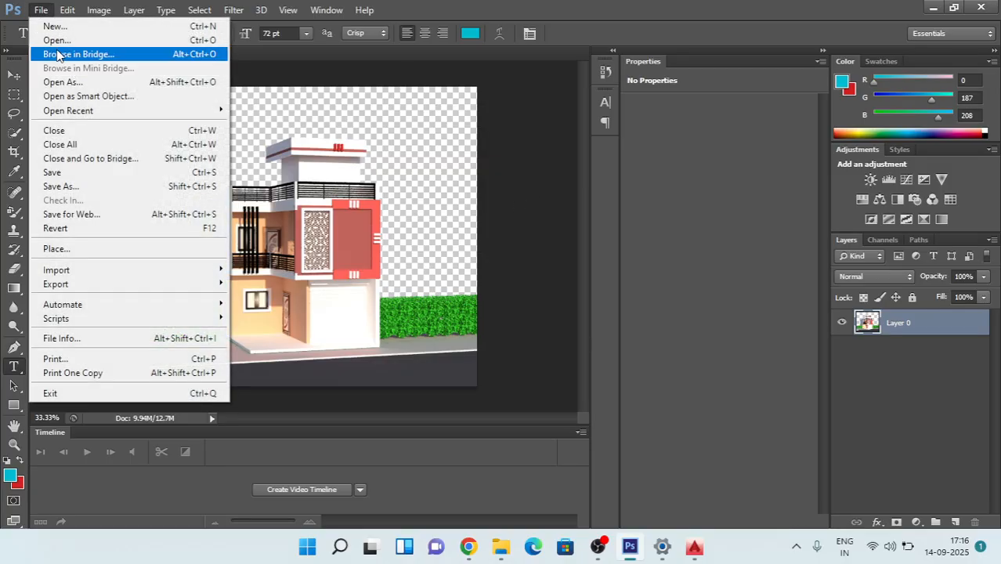
{"action": "left_click", "coordinate": [55, 42]}
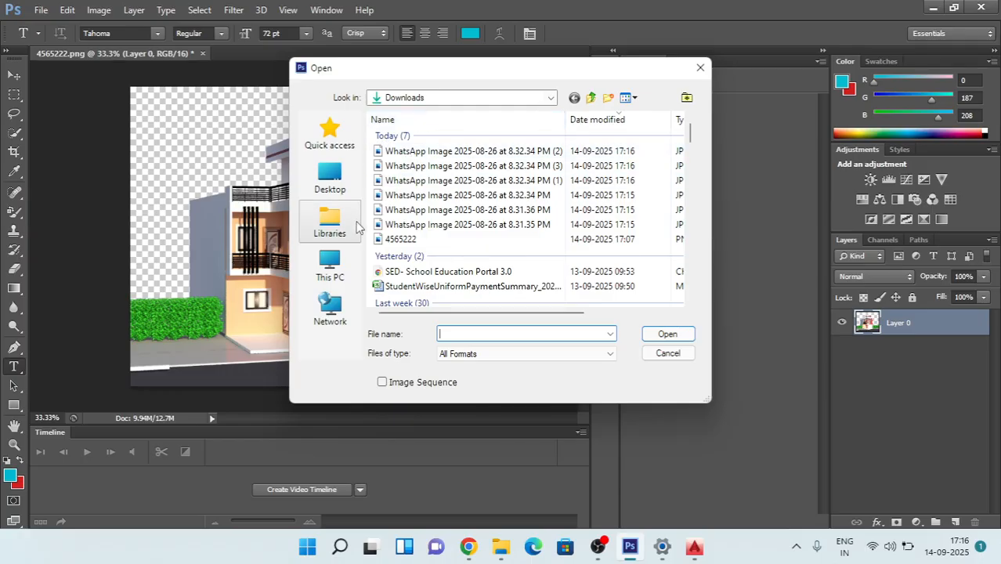
{"action": "double_click", "coordinate": [413, 237]}
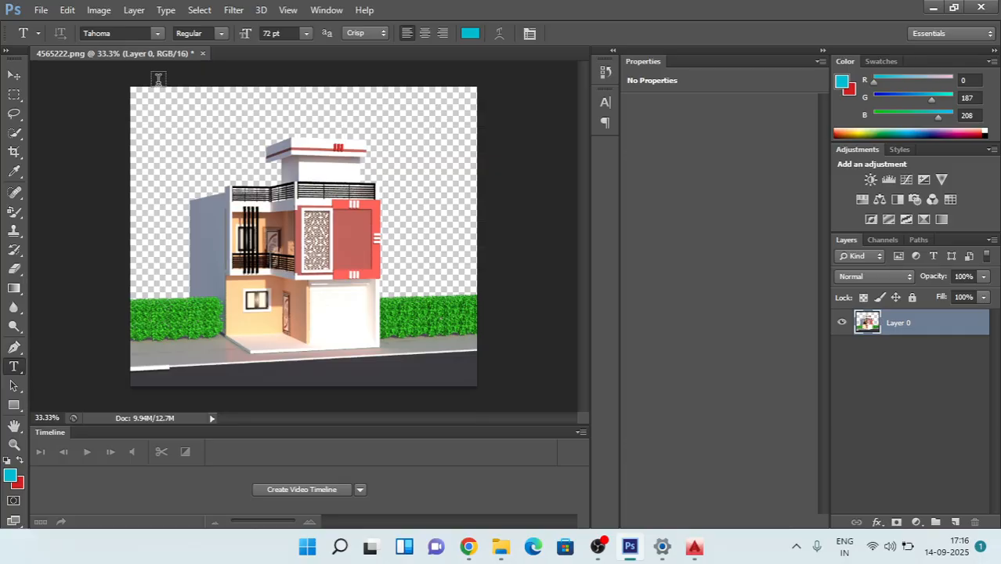
Step: Show the Downloads files as thumbnails and open the beach photo WhatsApp Image 2025-08-26 at 8.31.36 PM.jpeg
{"action": "left_click", "coordinate": [40, 10]}
{"action": "left_click", "coordinate": [56, 40]}
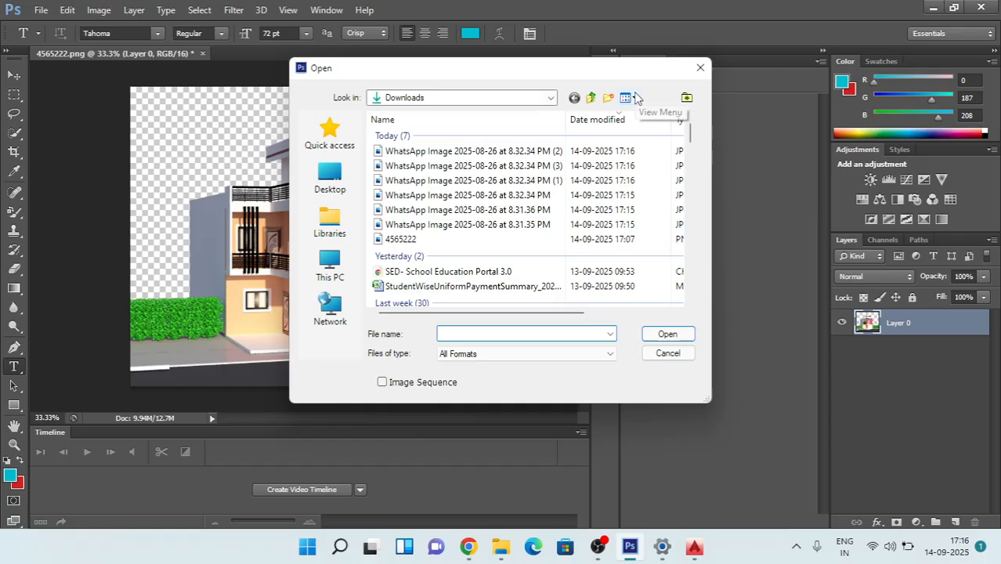
{"action": "left_click", "coordinate": [624, 101]}
{"action": "left_click", "coordinate": [663, 154]}
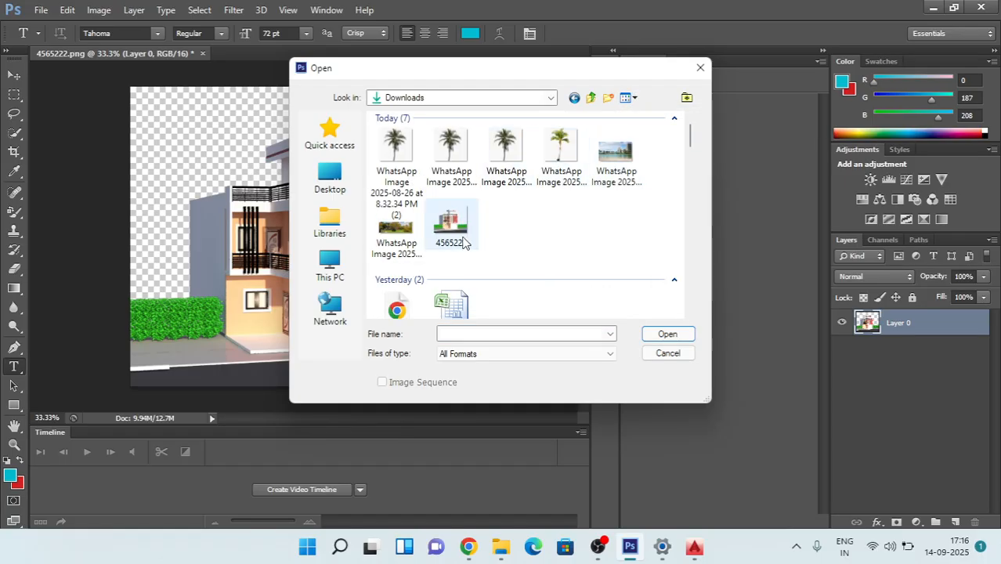
{"action": "double_click", "coordinate": [616, 157]}
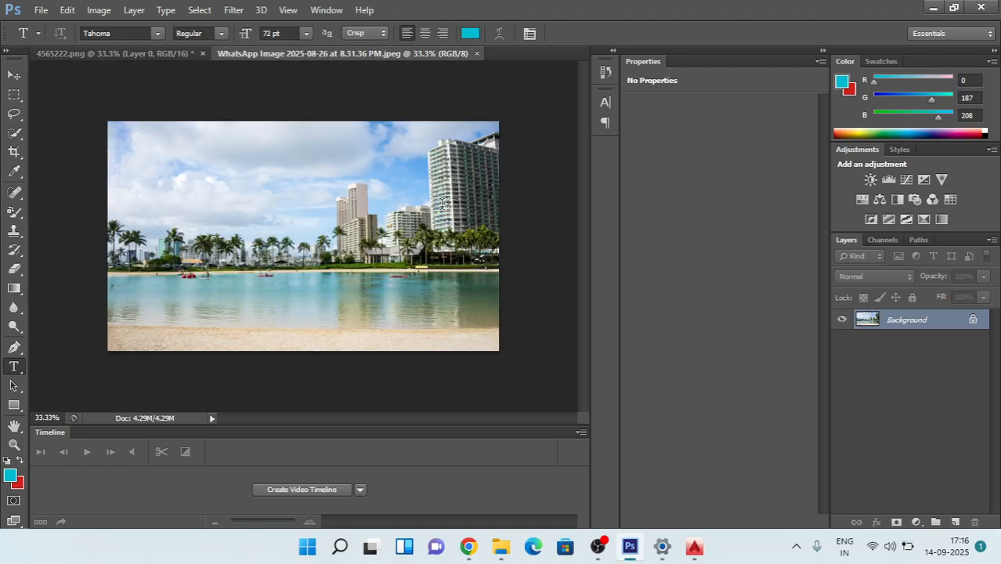
Step: Copy the entire beach photo into 4565222.png as a new layer and move that layer below the house layer
{"action": "key", "text": "ctrl+a"}
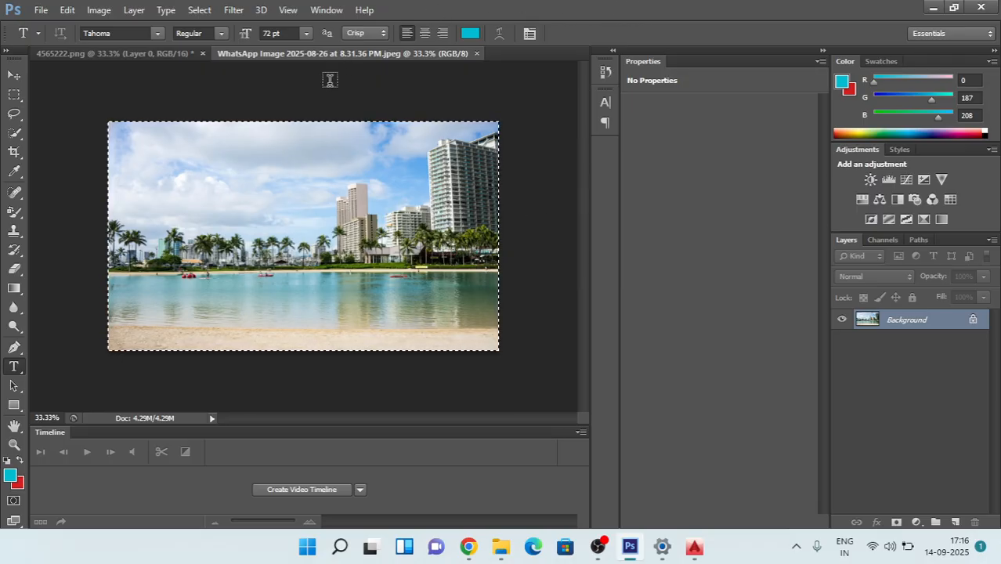
{"action": "left_click", "coordinate": [127, 53]}
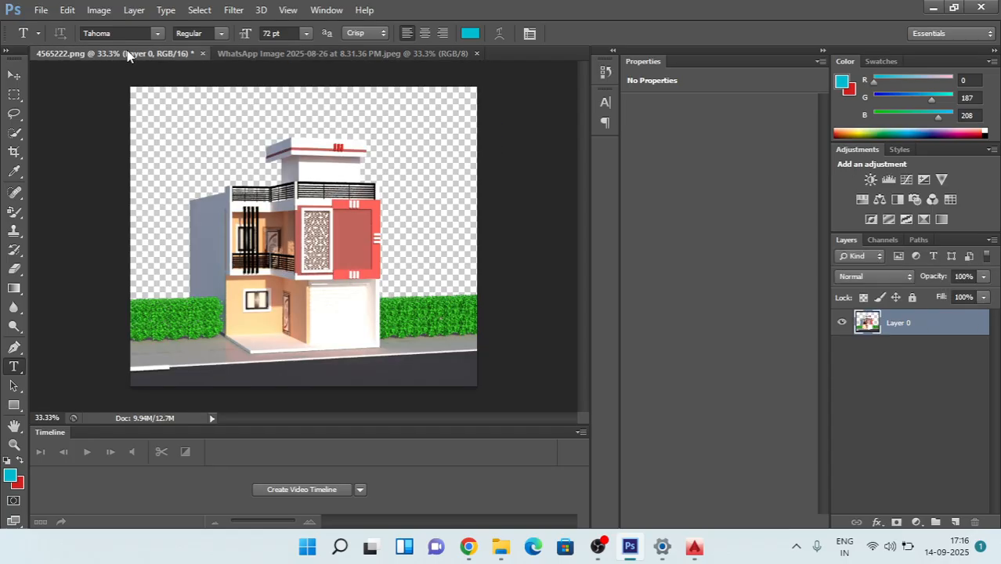
{"action": "left_click", "coordinate": [408, 54]}
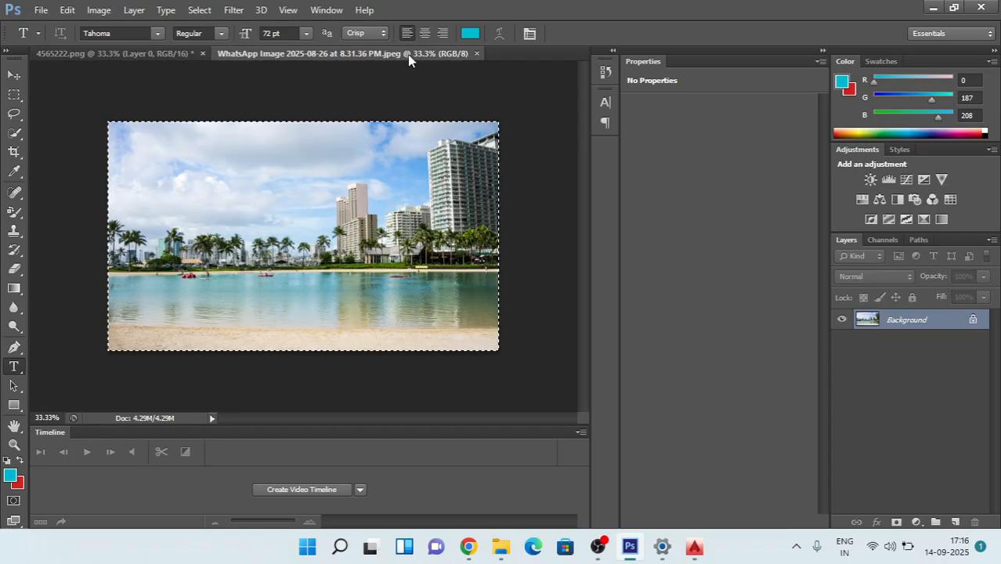
{"action": "left_click", "coordinate": [117, 53]}
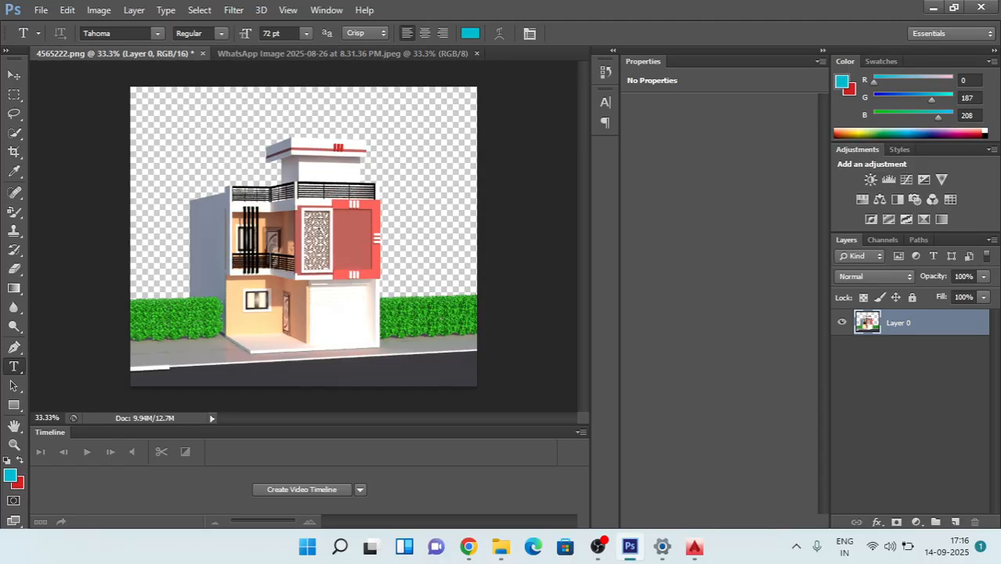
{"action": "left_click_drag", "start_coordinate": [320, 235], "coordinate": [319, 229]}
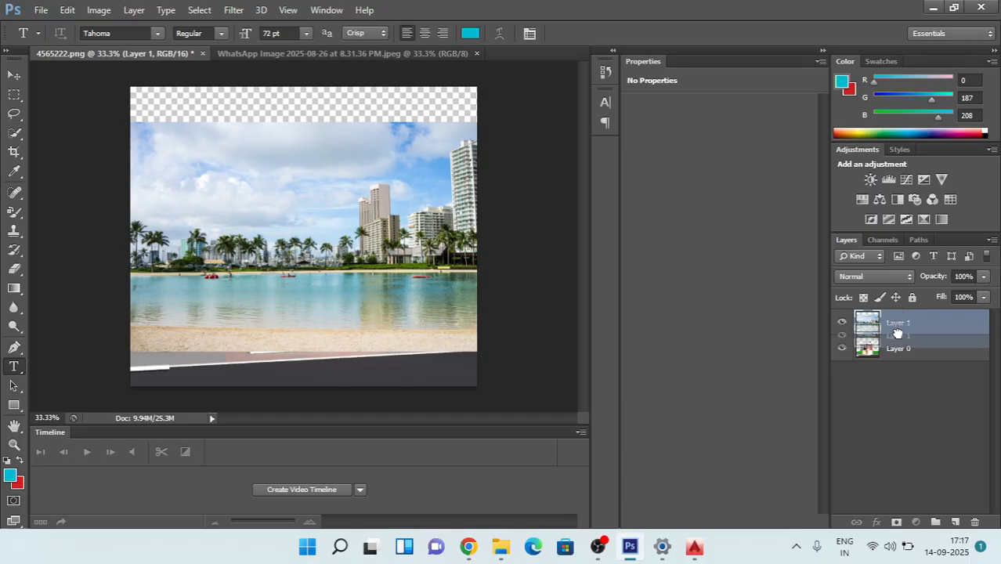
{"action": "left_click", "coordinate": [896, 359]}
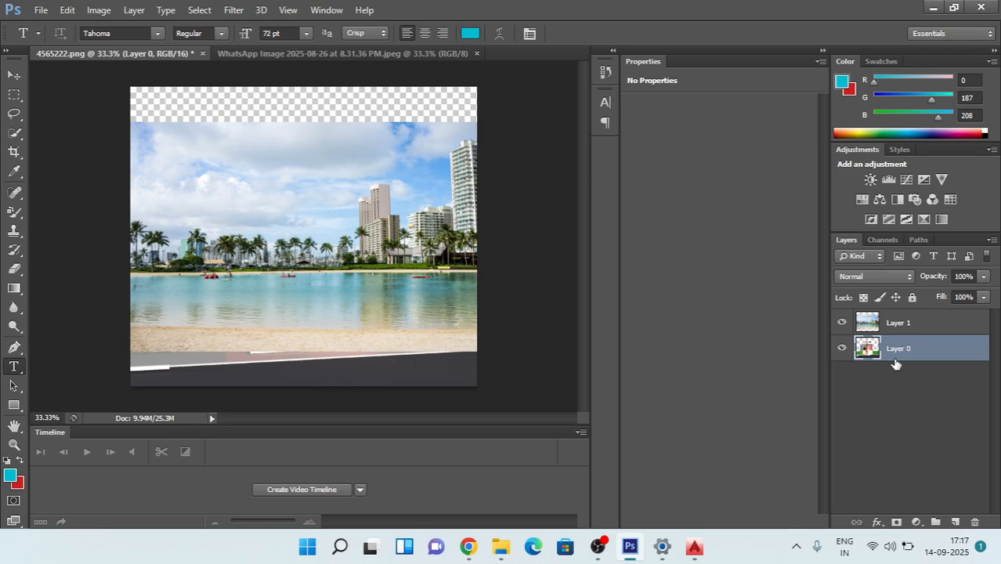
{"action": "left_click_drag", "start_coordinate": [895, 325], "coordinate": [896, 354]}
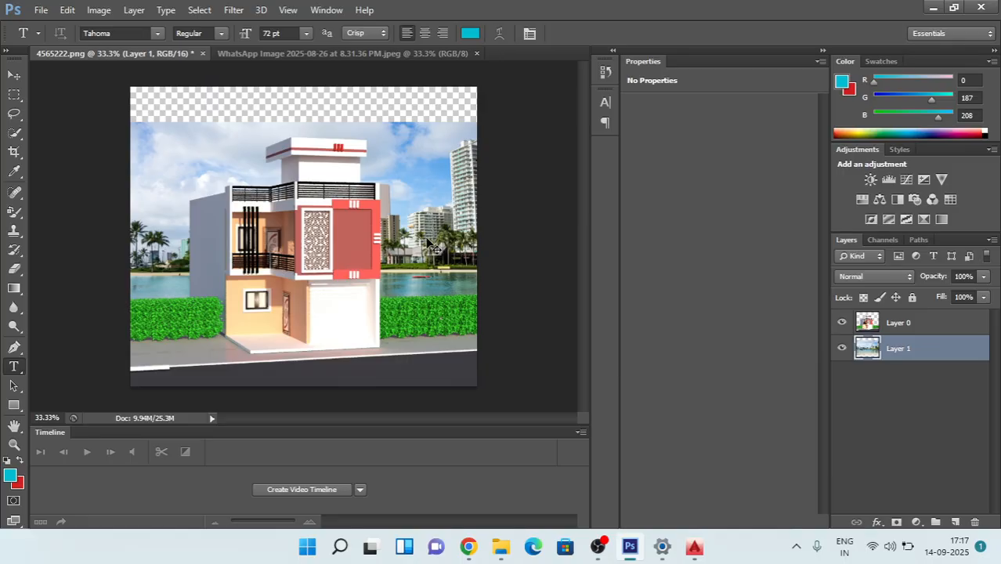
Step: Transform the beach photo layer to about 138.81% width and 158.85% height so it fills the canvas behind the house
{"action": "key", "text": "ctrl+t"}
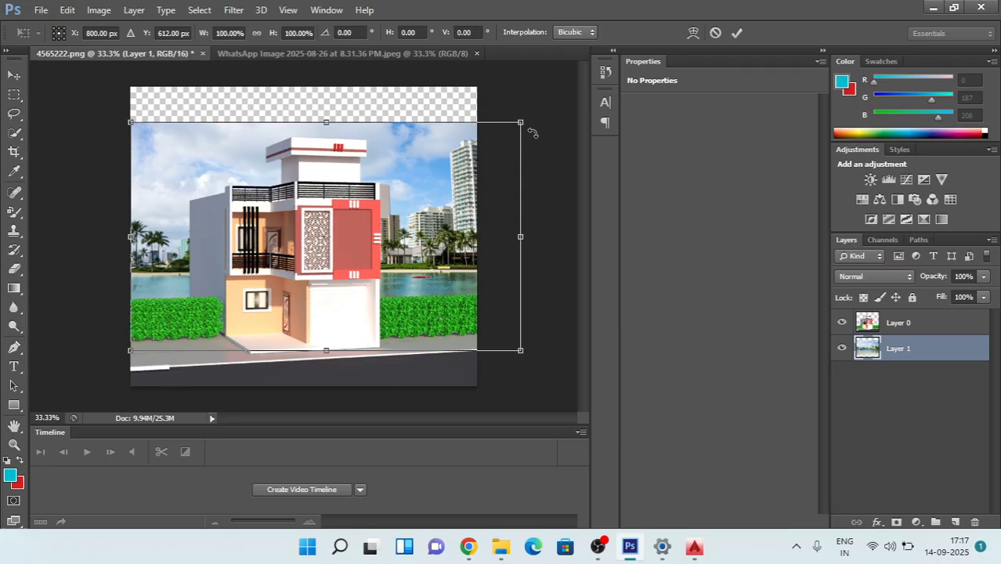
{"action": "left_click_drag", "start_coordinate": [523, 123], "coordinate": [515, 86]}
{"action": "left_click_drag", "start_coordinate": [526, 75], "coordinate": [573, 61]}
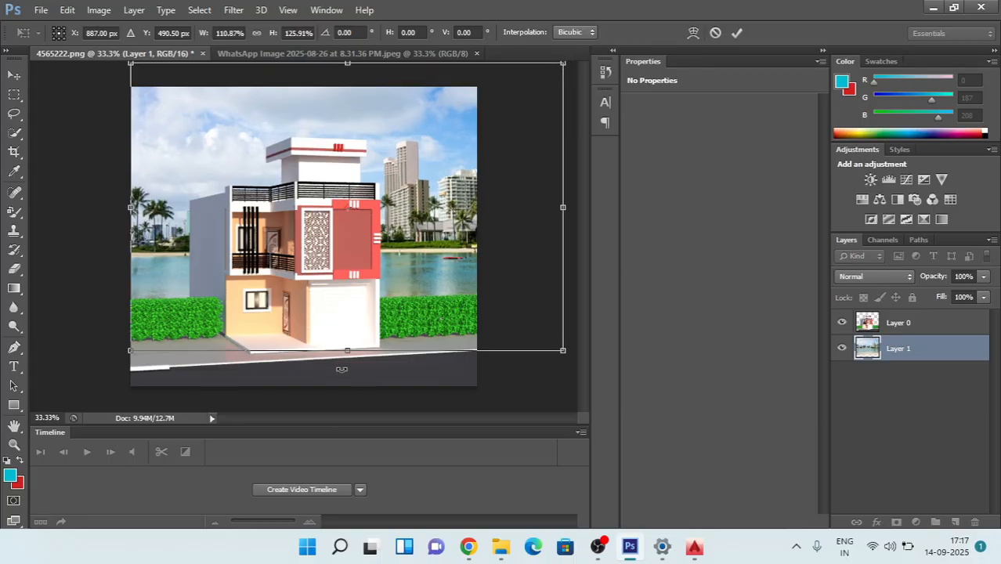
{"action": "left_click_drag", "start_coordinate": [350, 361], "coordinate": [351, 429]}
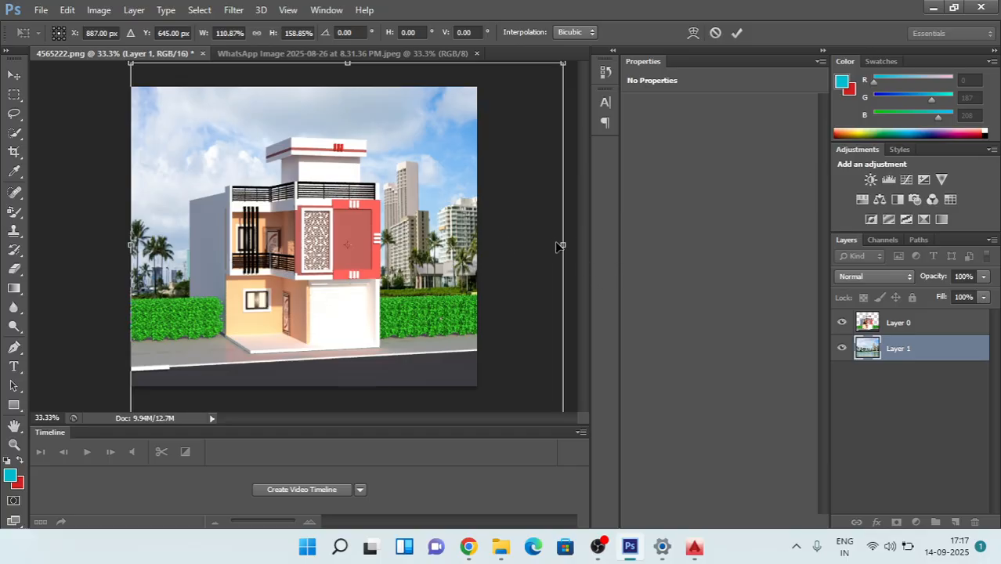
{"action": "left_click_drag", "start_coordinate": [563, 244], "coordinate": [677, 245]}
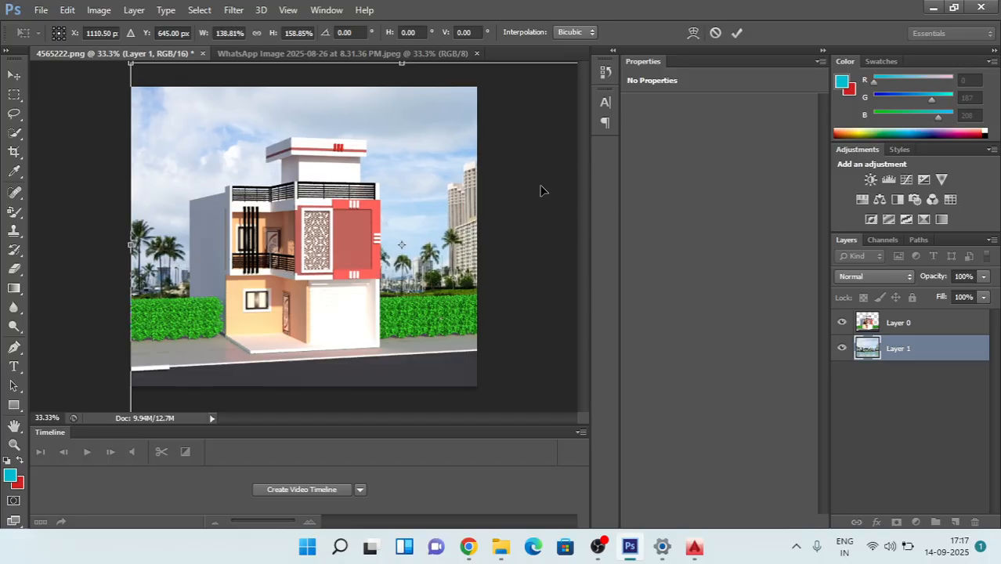
{"action": "key", "text": "t"}
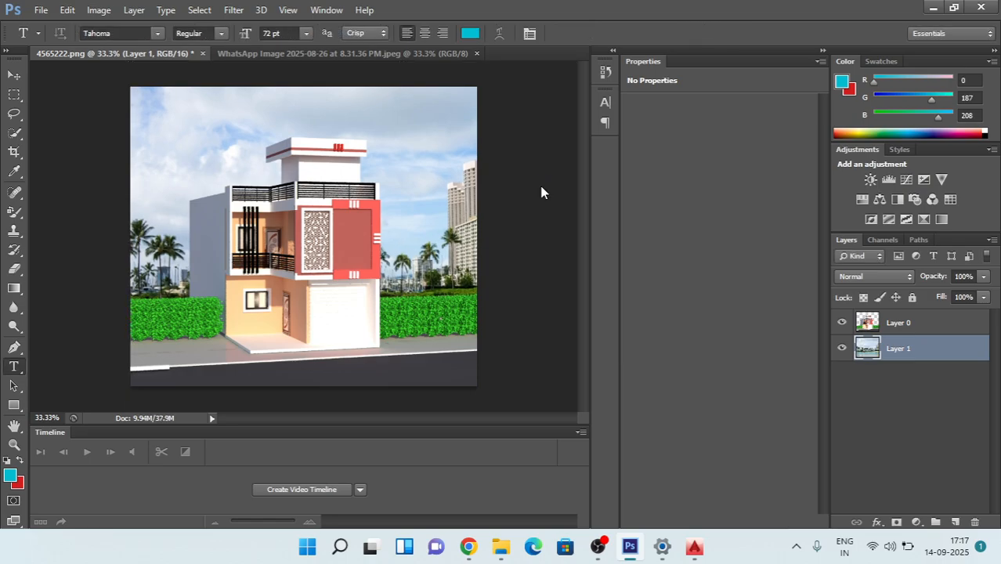
Step: Open the palm picture WhatsApp Image 2025-08-26 at 8.32.34 PM (2).jpeg from the Downloads folder
{"action": "left_click", "coordinate": [41, 11]}
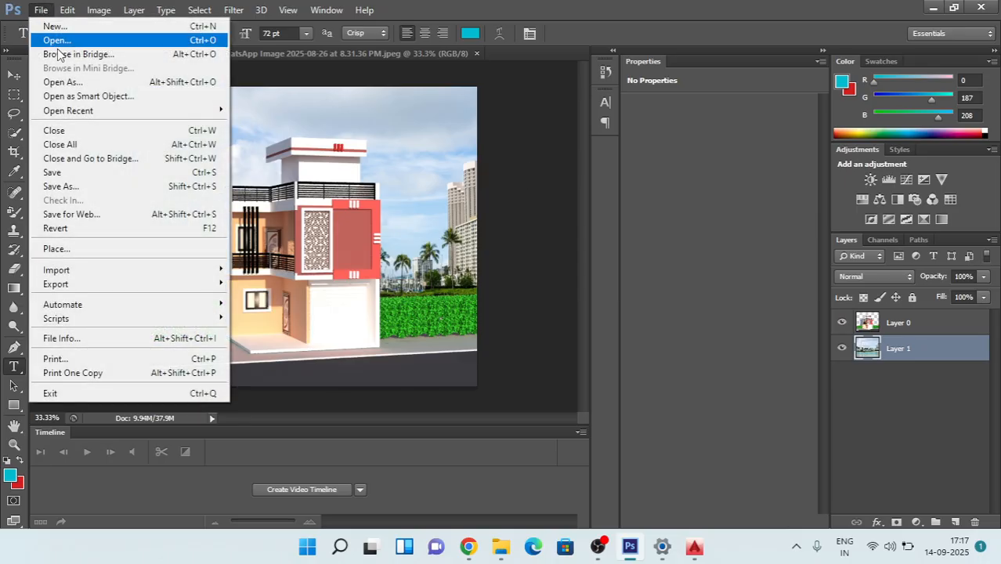
{"action": "left_click", "coordinate": [55, 42]}
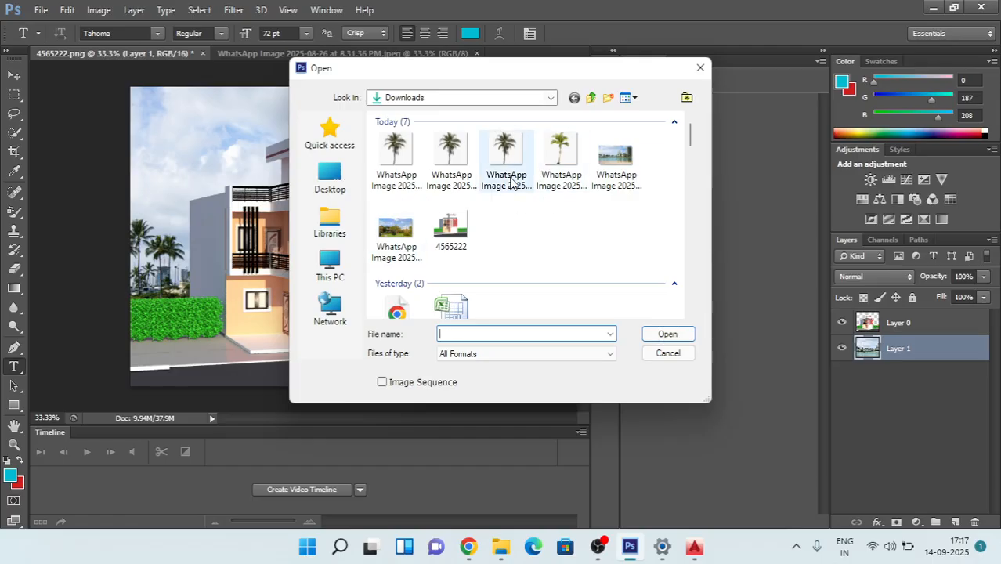
{"action": "double_click", "coordinate": [398, 154]}
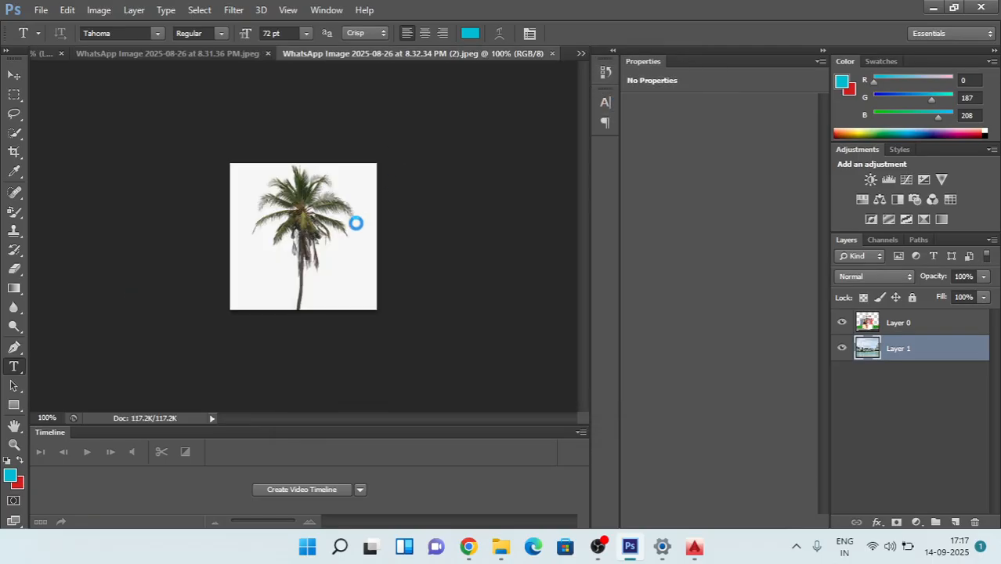
Step: Delete the accidentally added empty text layer from the palm picture
{"action": "left_click", "coordinate": [396, 152]}
{"action": "left_click", "coordinate": [41, 10]}
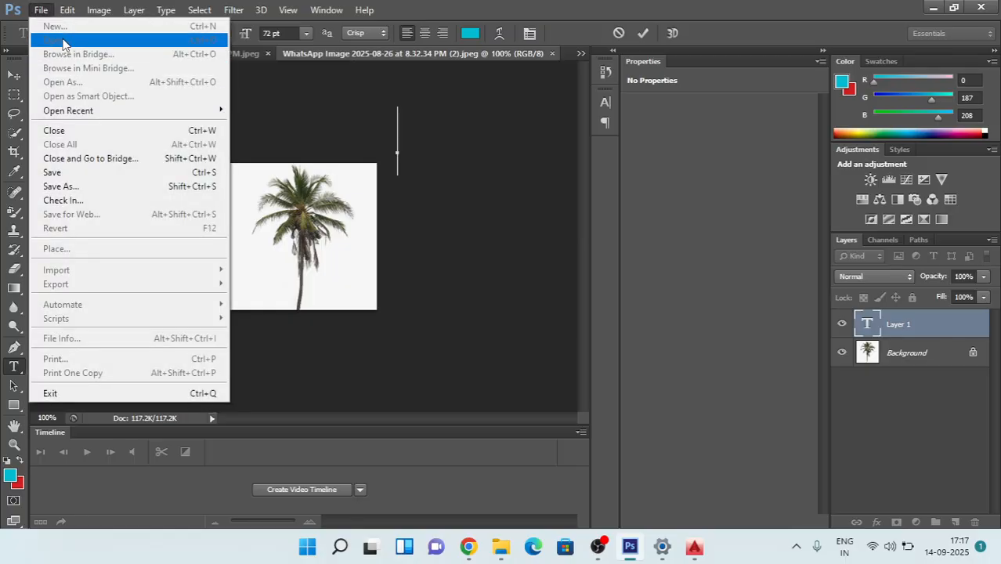
{"action": "left_click", "coordinate": [578, 212]}
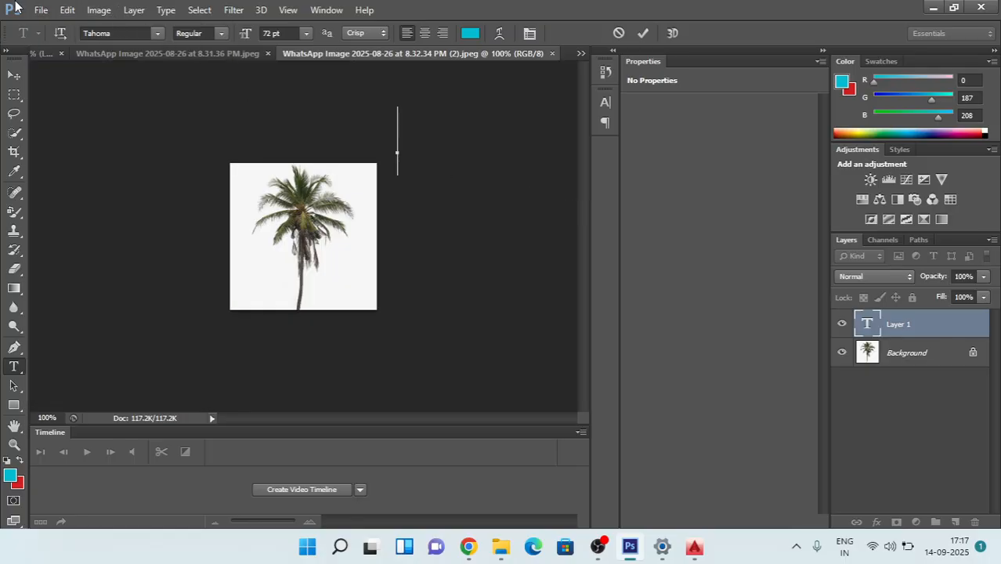
{"action": "left_click", "coordinate": [41, 9]}
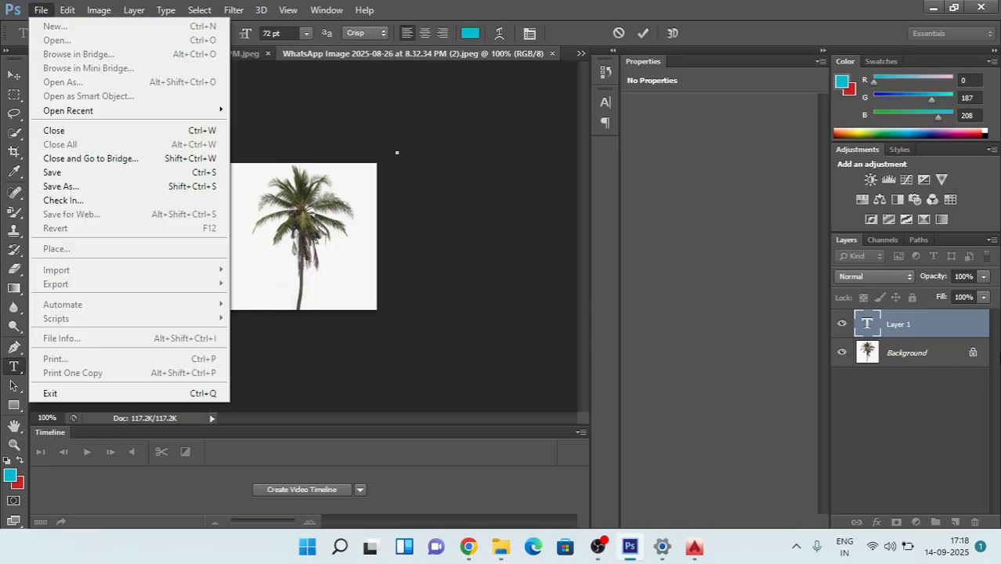
{"action": "left_click", "coordinate": [986, 352]}
{"action": "left_click", "coordinate": [917, 329]}
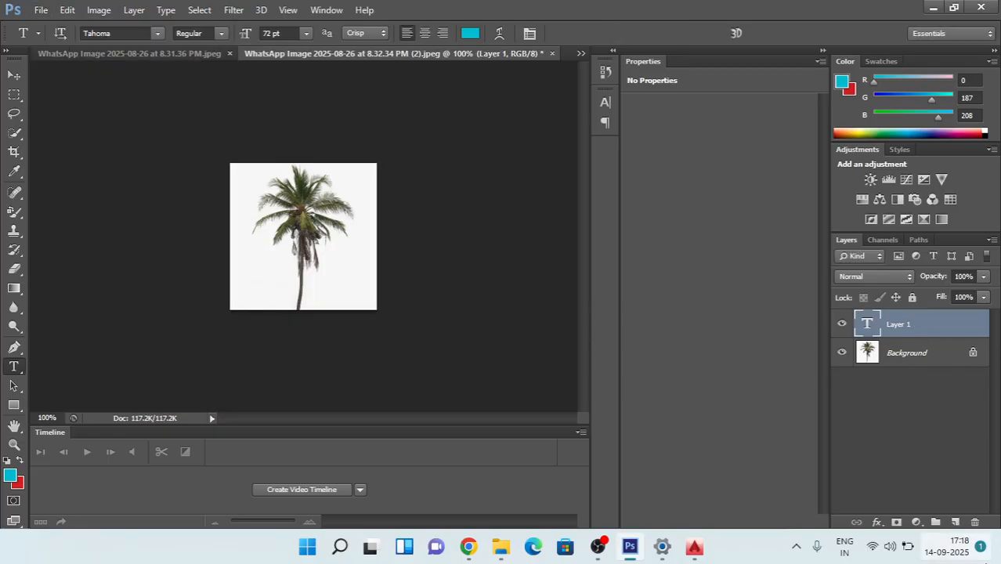
{"action": "left_click", "coordinate": [976, 522]}
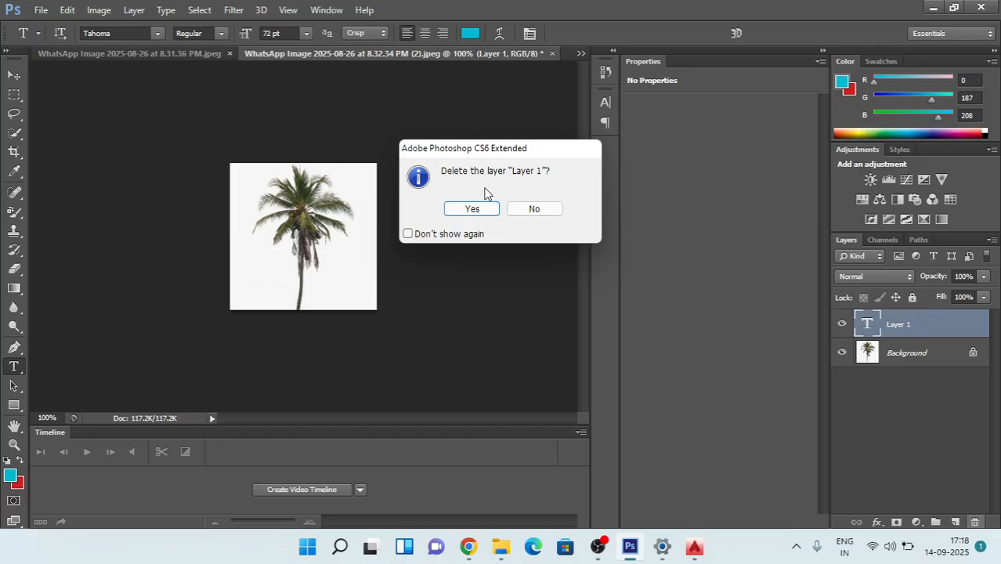
{"action": "left_click", "coordinate": [471, 209]}
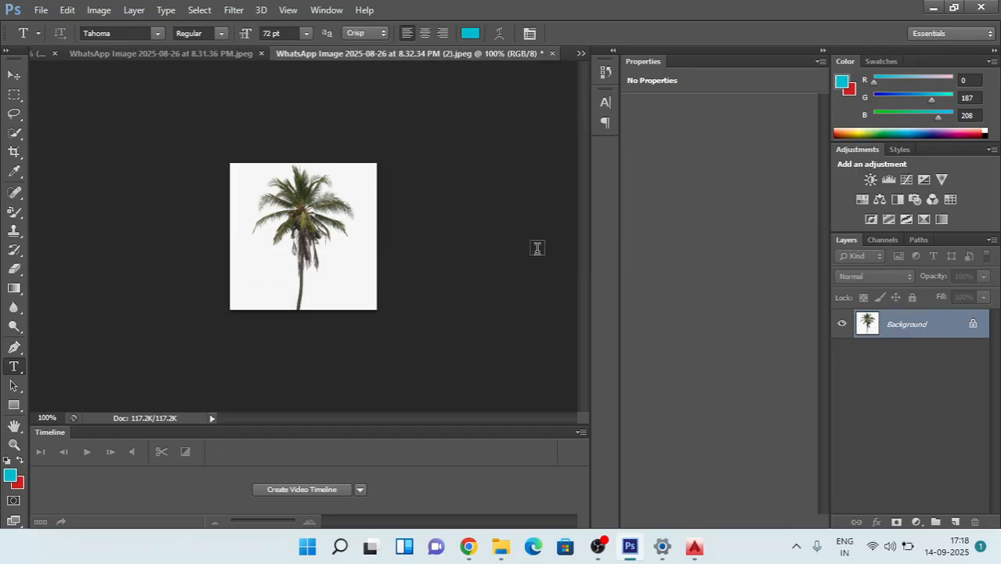
Step: Close the palm picture WhatsApp Image 2025-08-26 at 8.32.34 PM (2).jpeg without saving its changes
{"action": "left_click", "coordinate": [552, 54]}
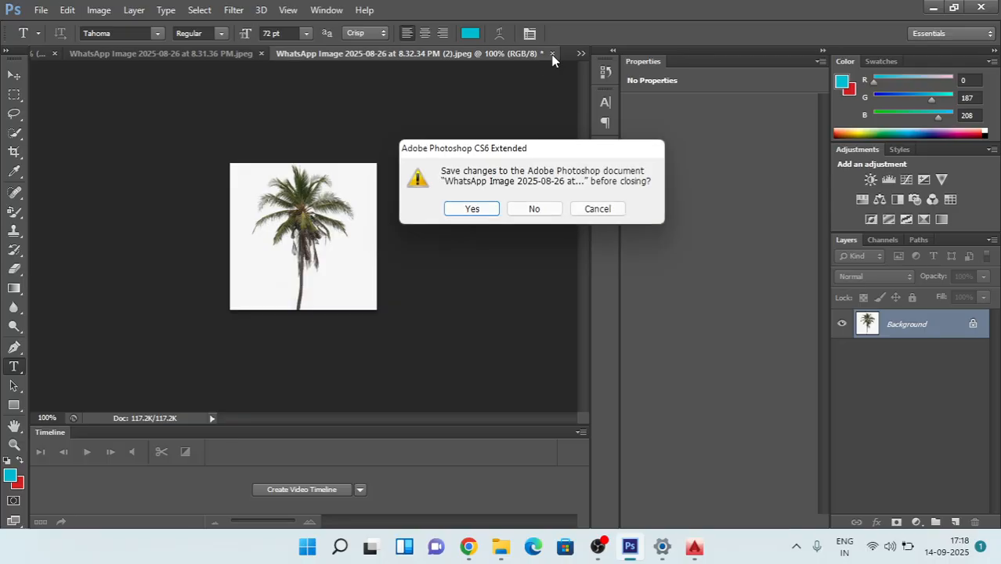
{"action": "left_click", "coordinate": [472, 209]}
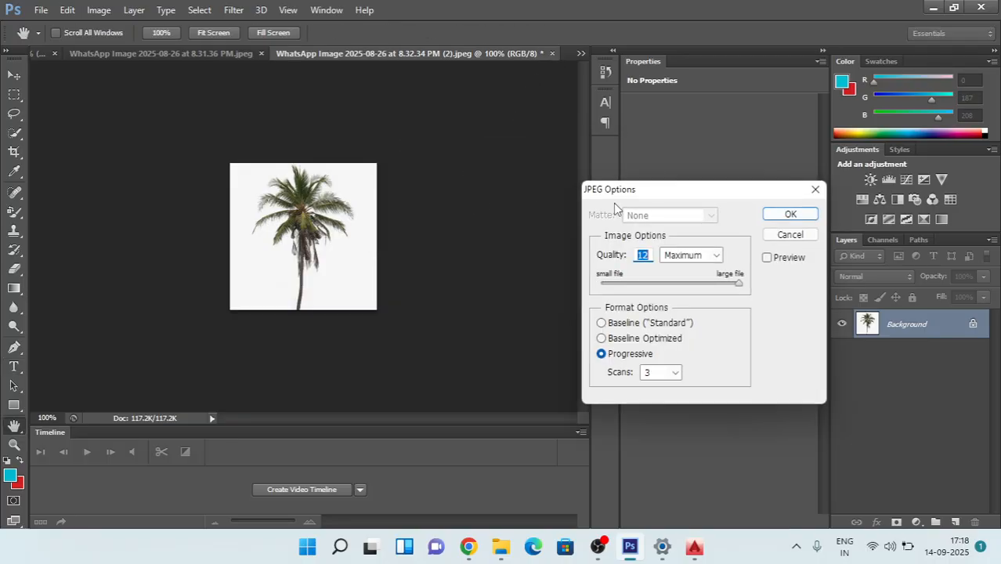
{"action": "left_click", "coordinate": [812, 189]}
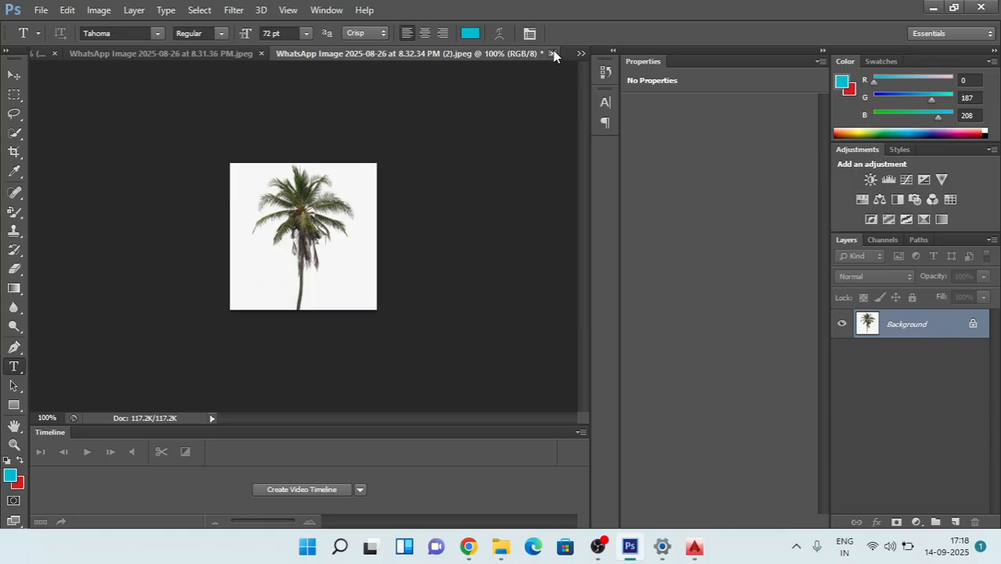
{"action": "left_click", "coordinate": [553, 54]}
{"action": "left_click", "coordinate": [532, 206]}
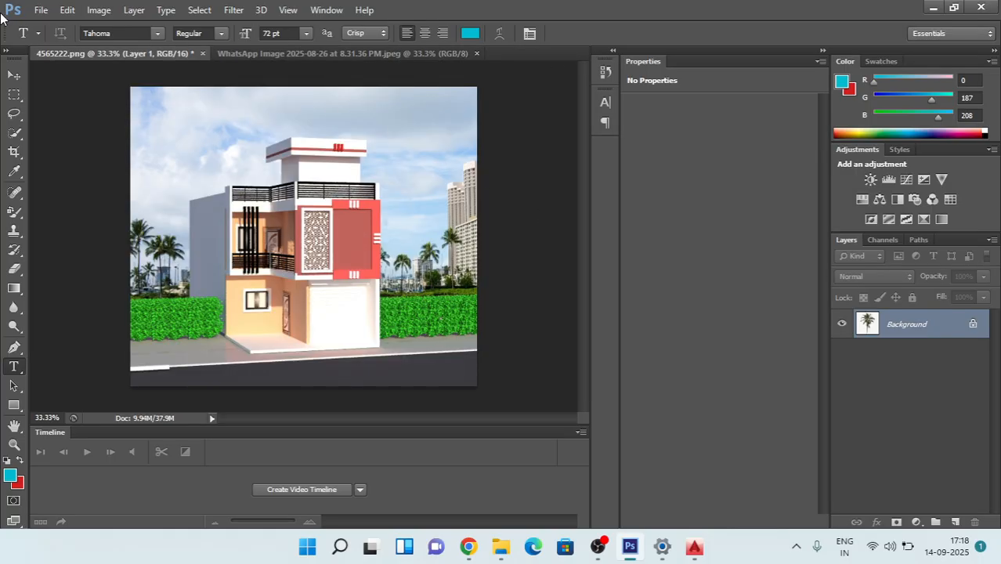
Step: Open the bright green palm picture WhatsApp Image 2025-08-26 at 8.32.34 PM.jpeg from the Downloads folder
{"action": "left_click", "coordinate": [50, 11]}
{"action": "left_click", "coordinate": [79, 43]}
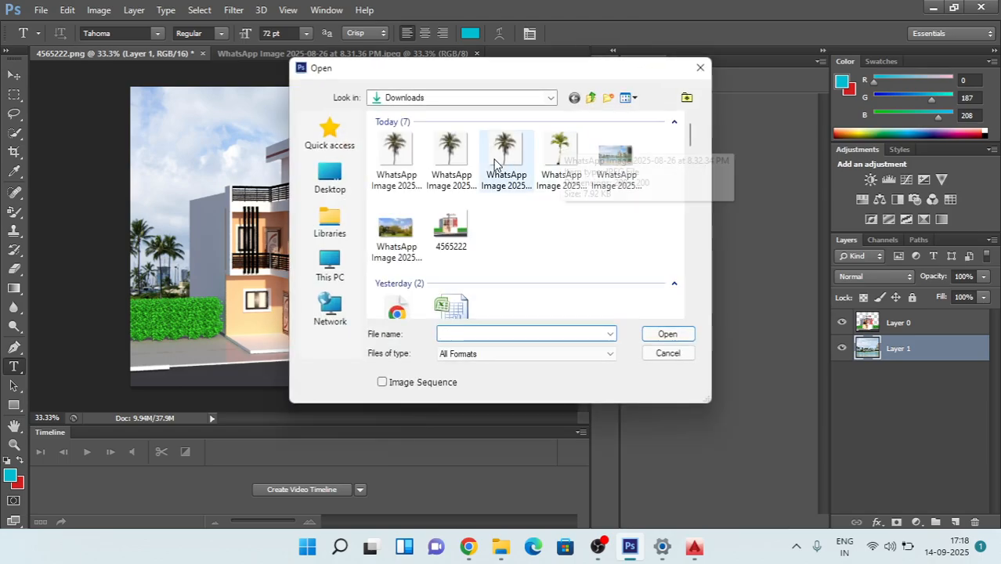
{"action": "double_click", "coordinate": [558, 162]}
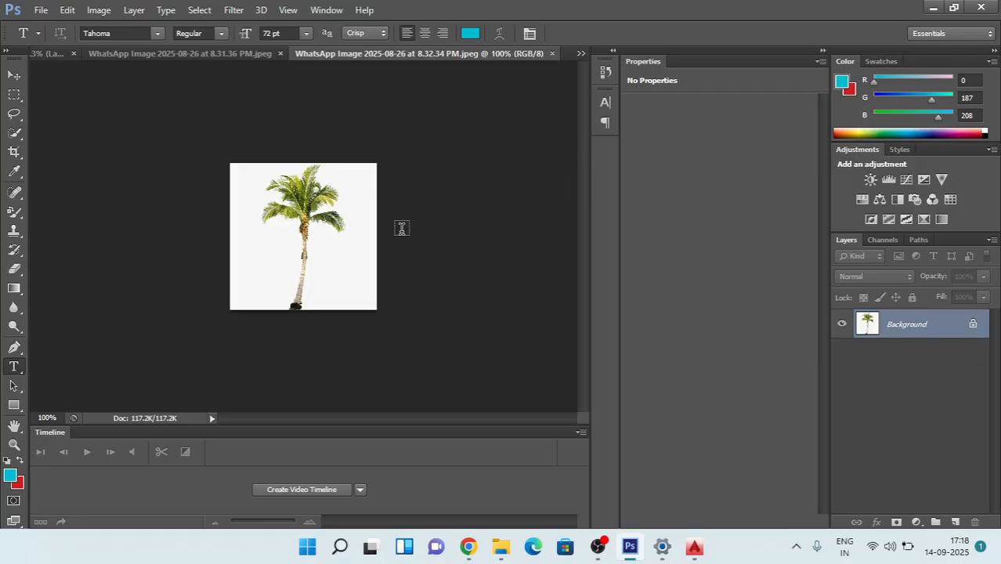
Step: Switch to the WhatsApp album in Chrome and look through the pictures after number 31 for another palm tree
{"action": "left_click", "coordinate": [41, 9]}
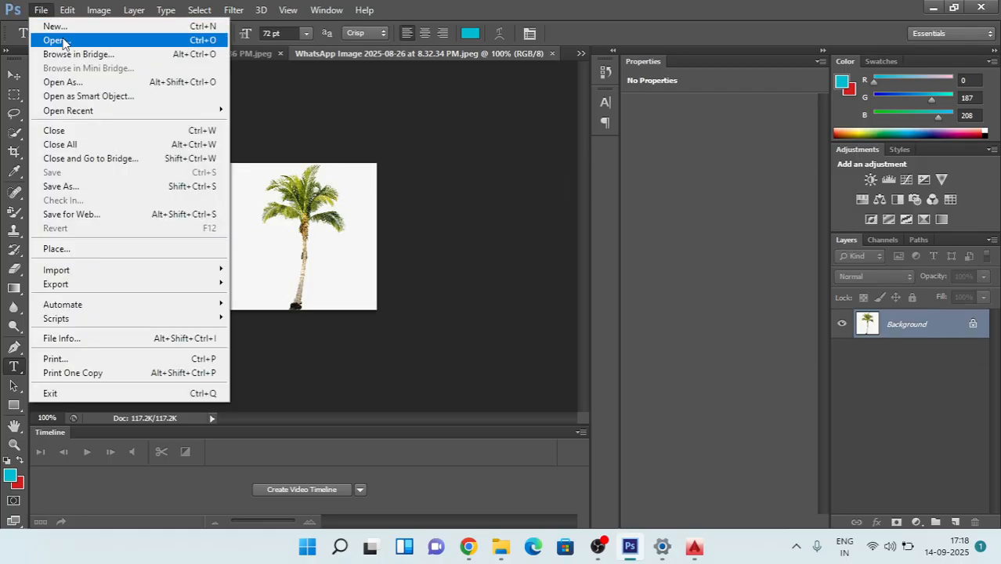
{"action": "left_click", "coordinate": [63, 37]}
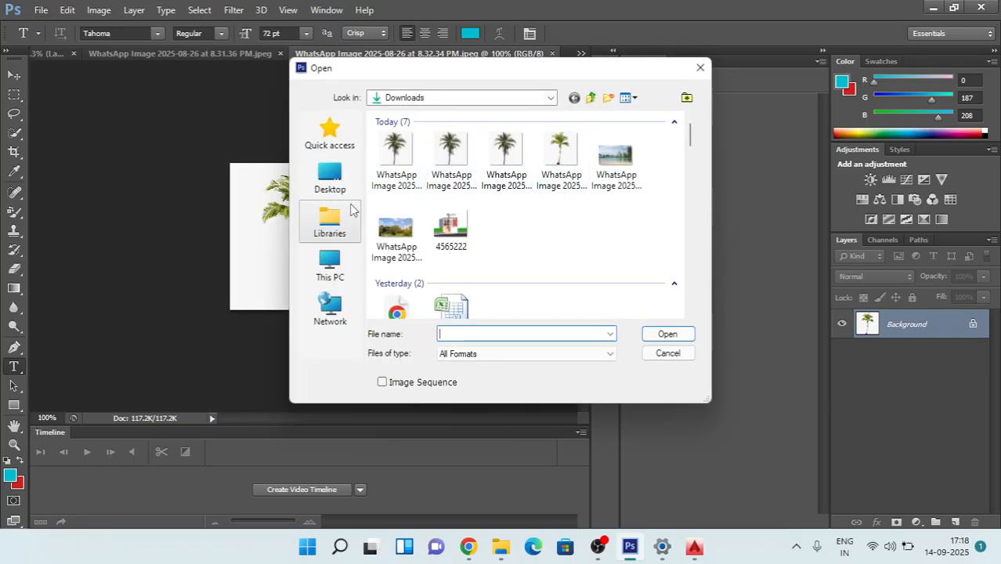
{"action": "mouse_move", "coordinate": [469, 547]}
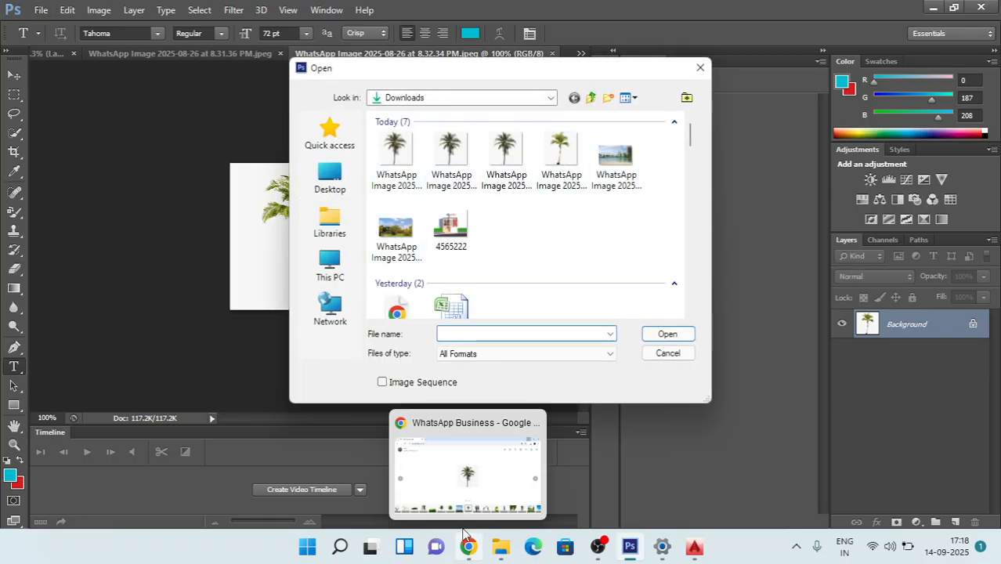
{"action": "left_click", "coordinate": [494, 465]}
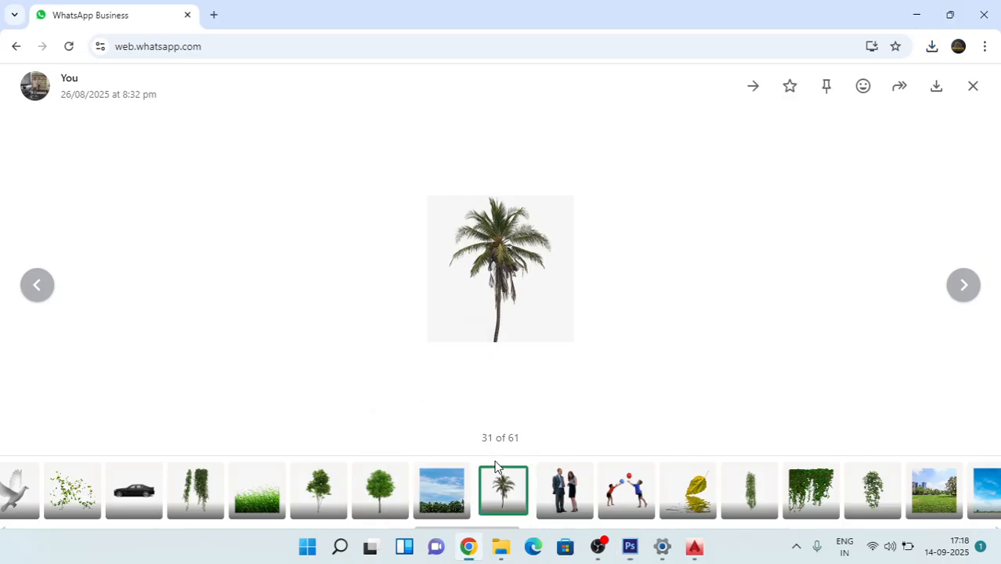
{"action": "left_click", "coordinate": [964, 286]}
{"action": "left_click", "coordinate": [964, 285]}
{"action": "left_click", "coordinate": [964, 285]}
{"action": "left_click", "coordinate": [964, 285]}
{"action": "left_click", "coordinate": [964, 285]}
{"action": "left_click", "coordinate": [964, 286]}
{"action": "left_click", "coordinate": [963, 285]}
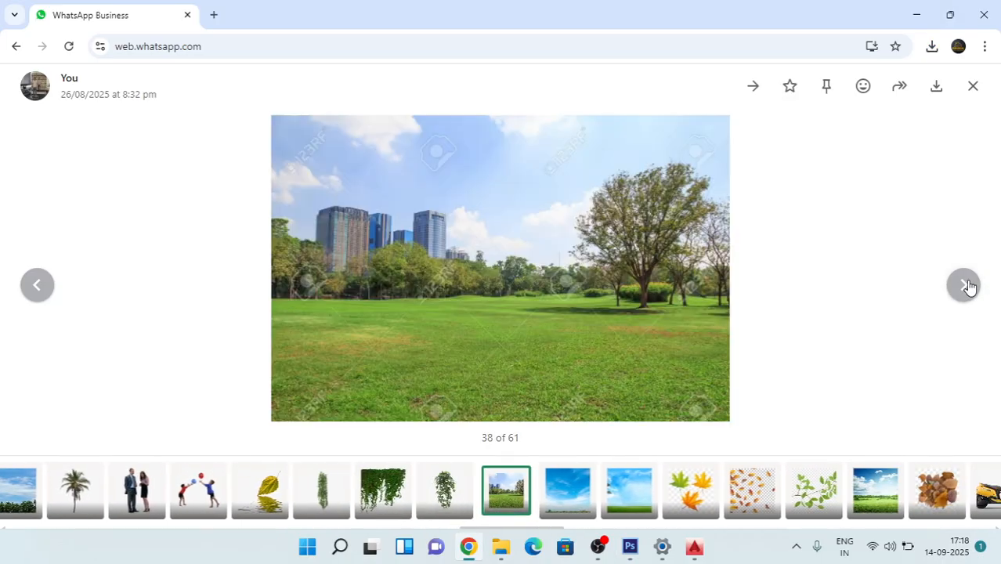
{"action": "left_click", "coordinate": [964, 286]}
{"action": "left_click", "coordinate": [964, 285]}
{"action": "left_click", "coordinate": [963, 285]}
{"action": "left_click", "coordinate": [964, 285]}
{"action": "left_click", "coordinate": [964, 286]}
{"action": "left_click", "coordinate": [964, 285]}
{"action": "left_click", "coordinate": [963, 285]}
{"action": "double_click", "coordinate": [964, 285]}
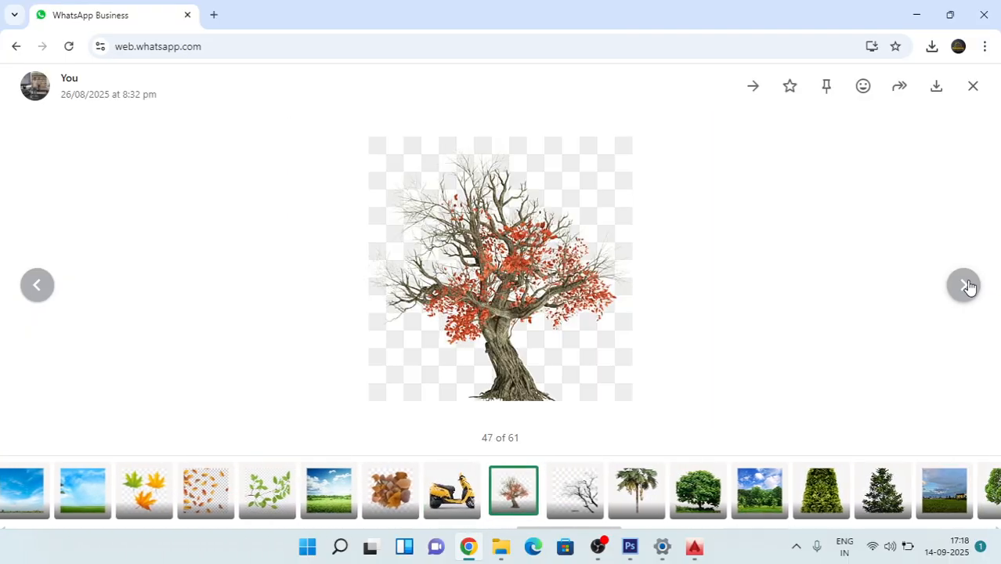
{"action": "left_click", "coordinate": [963, 285]}
{"action": "left_click", "coordinate": [964, 285]}
{"action": "left_click", "coordinate": [964, 285]}
{"action": "left_click", "coordinate": [964, 285]}
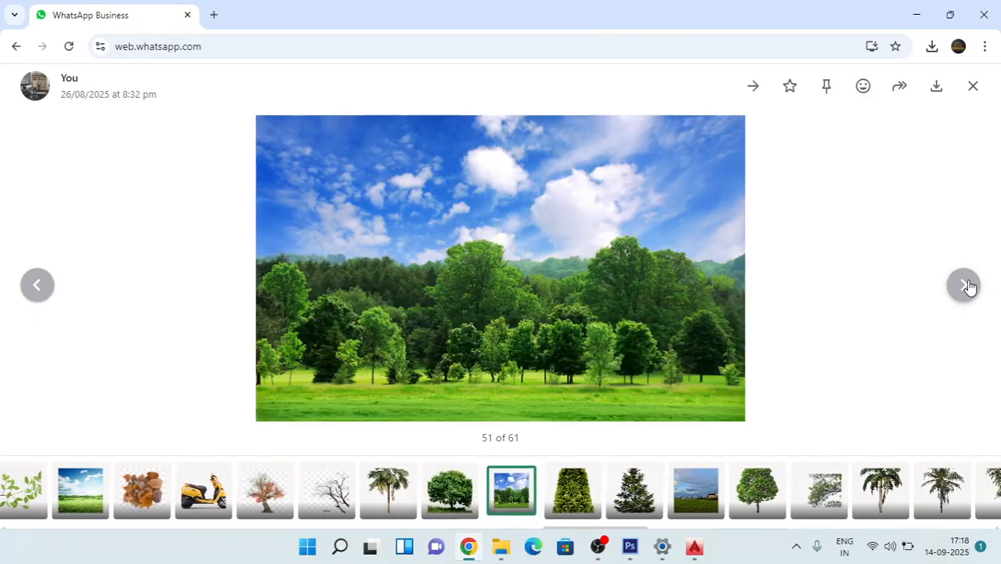
Step: Compare the palm pictures near the end of the album and download picture 57, the tall palm with a thick trunk
{"action": "left_click", "coordinate": [38, 285]}
{"action": "left_click", "coordinate": [37, 285]}
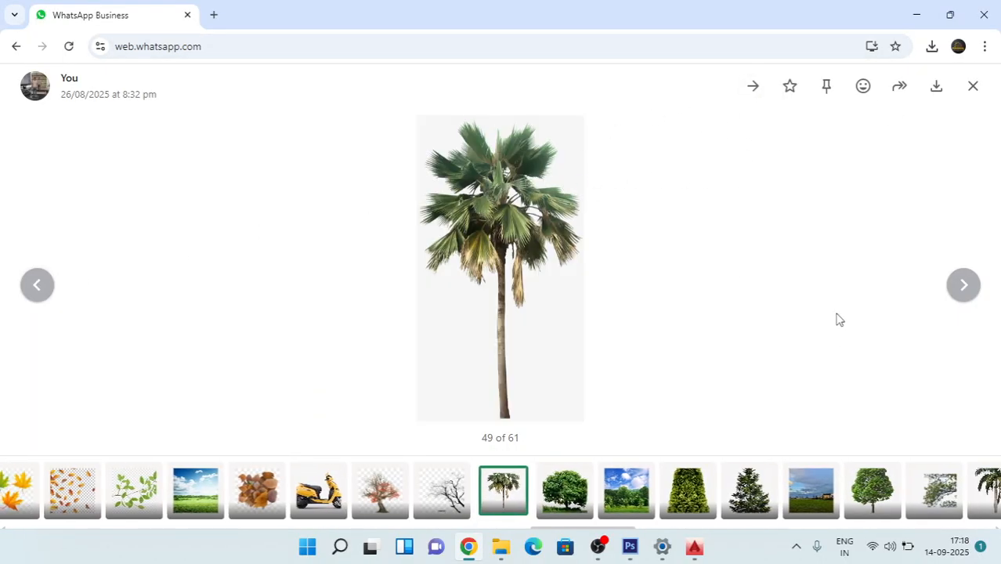
{"action": "left_click", "coordinate": [967, 286]}
{"action": "left_click", "coordinate": [967, 285]}
{"action": "left_click", "coordinate": [967, 286]}
{"action": "left_click", "coordinate": [967, 285]}
{"action": "left_click", "coordinate": [967, 285]}
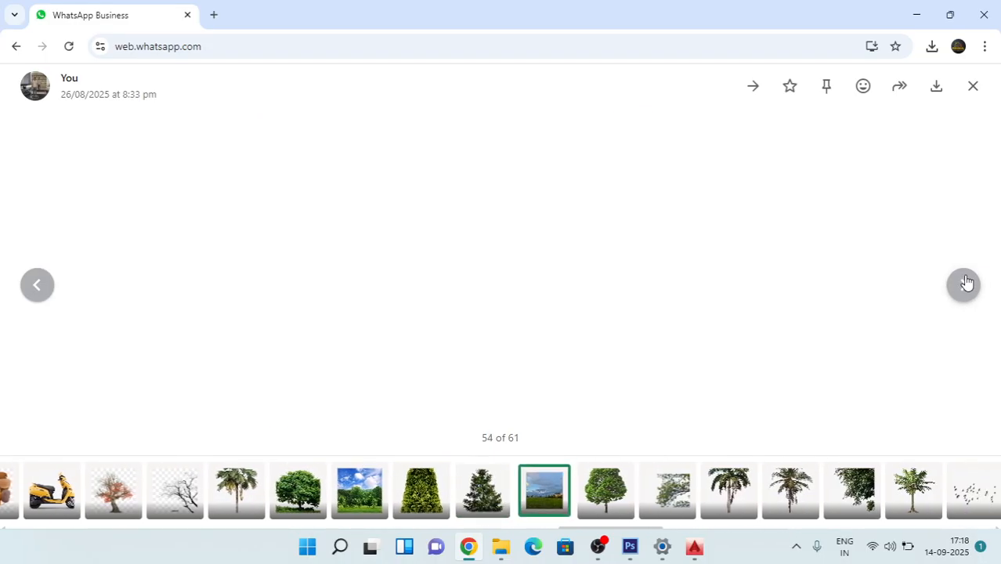
{"action": "left_click", "coordinate": [967, 286]}
{"action": "left_click", "coordinate": [967, 285]}
{"action": "left_click", "coordinate": [966, 284]}
{"action": "left_click", "coordinate": [966, 284]}
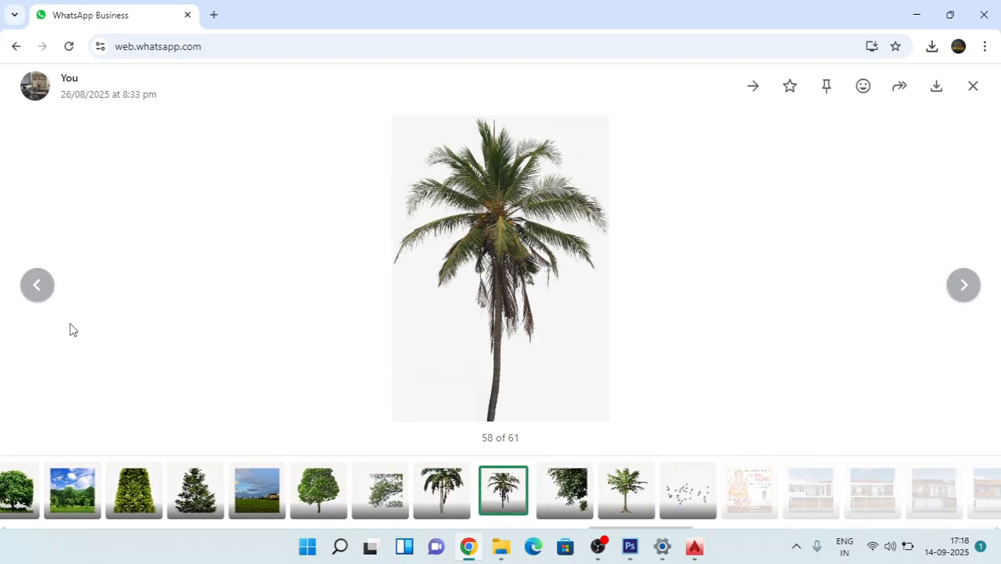
{"action": "left_click", "coordinate": [35, 287]}
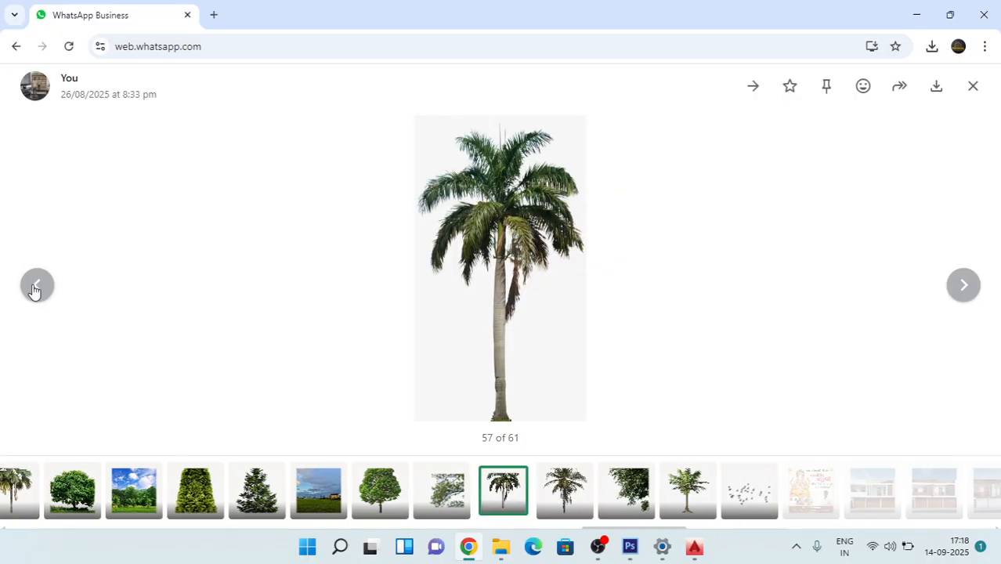
{"action": "left_click", "coordinate": [938, 87]}
Step: Return to Photoshop and open the downloaded palm picture WhatsApp Image 2025-08-26 at 8.33.35 PM.jpeg from the Downloads folder
{"action": "left_click", "coordinate": [917, 14]}
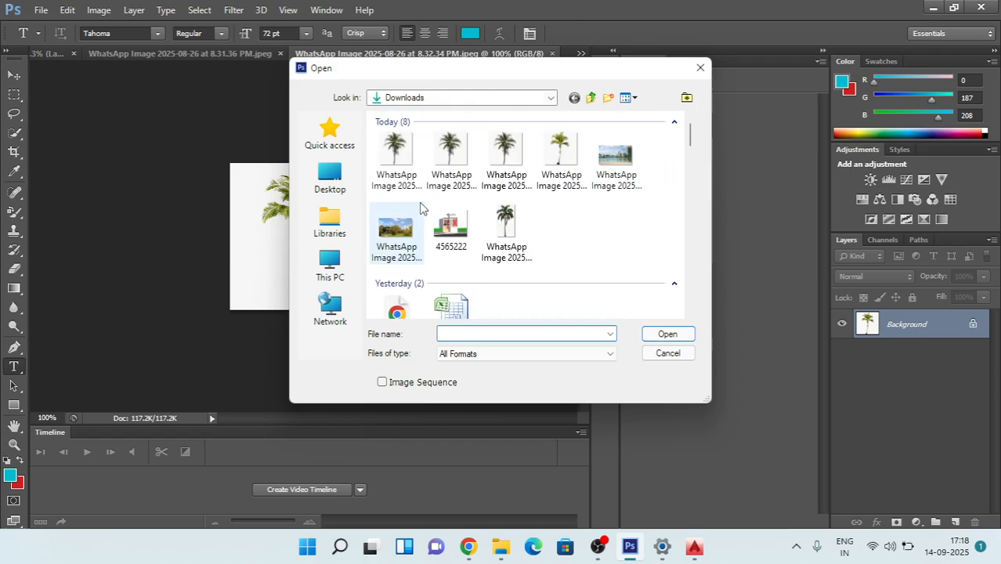
{"action": "left_click", "coordinate": [701, 67]}
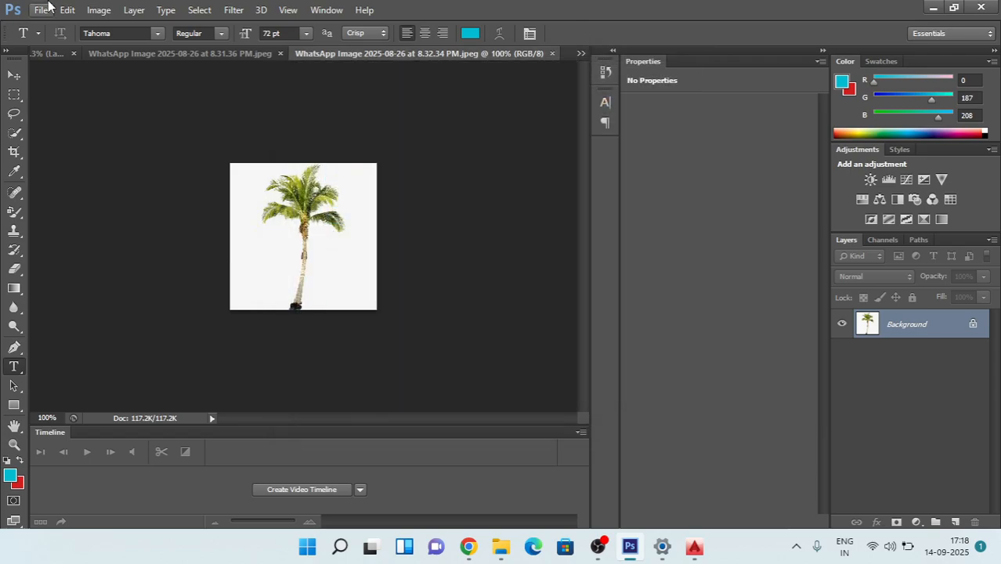
{"action": "left_click", "coordinate": [40, 10]}
{"action": "left_click", "coordinate": [59, 40]}
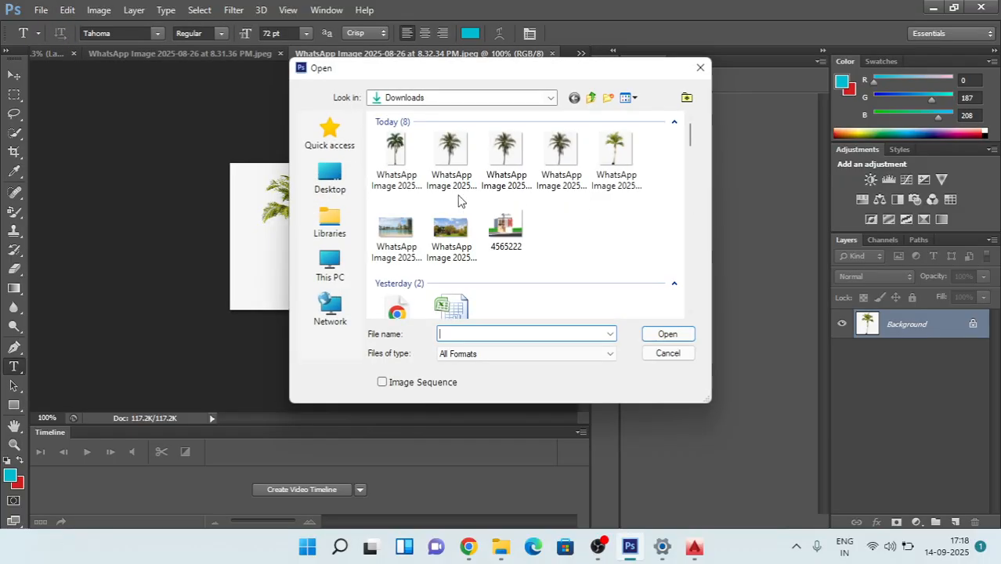
{"action": "double_click", "coordinate": [397, 157]}
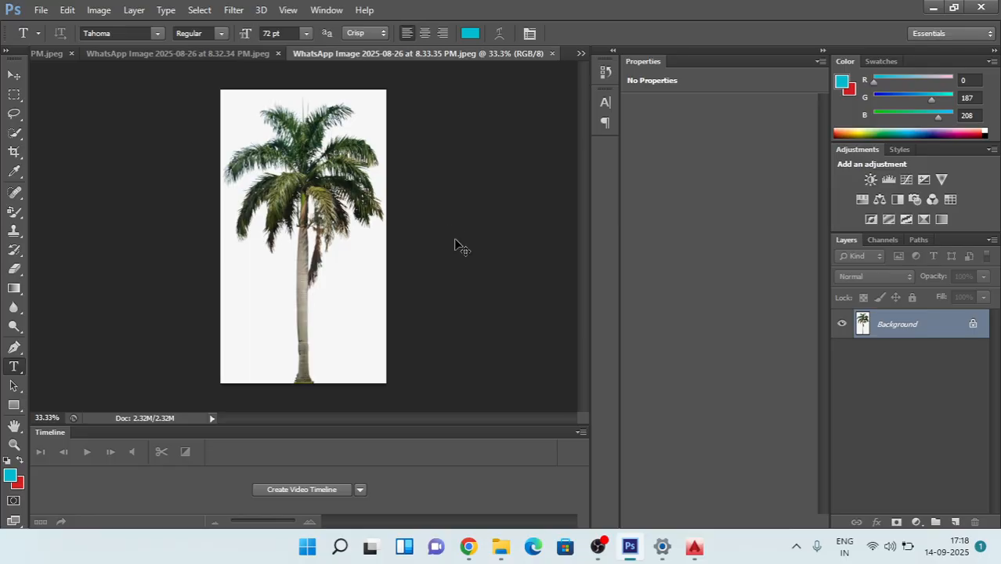
Step: Copy the whole tall palm picture and close the beach skyline picture WhatsApp Image 2025-08-26 at 8.31.36 PM.jpeg
{"action": "key", "text": "ctrl+a"}
{"action": "left_click", "coordinate": [57, 52]}
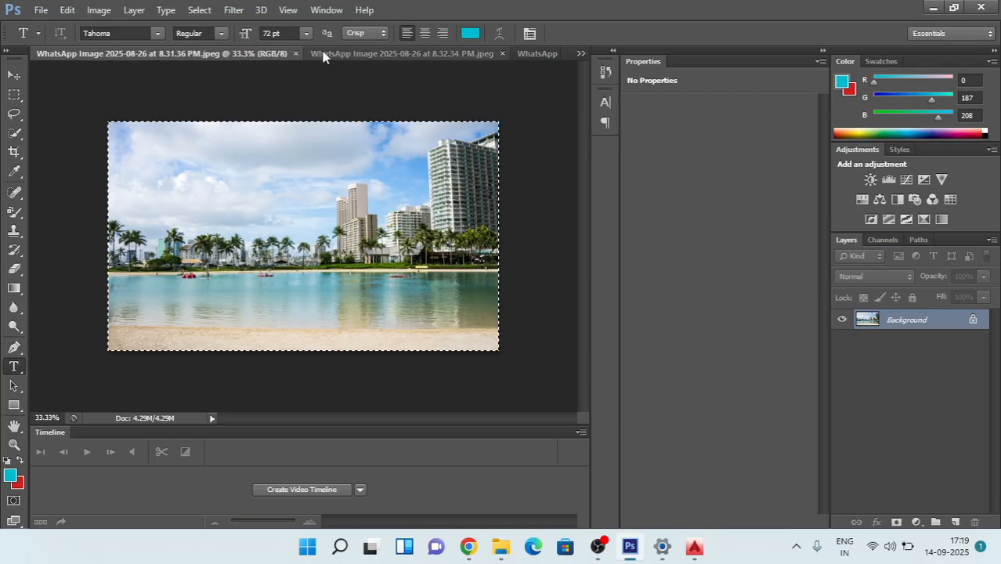
{"action": "left_click", "coordinate": [297, 54]}
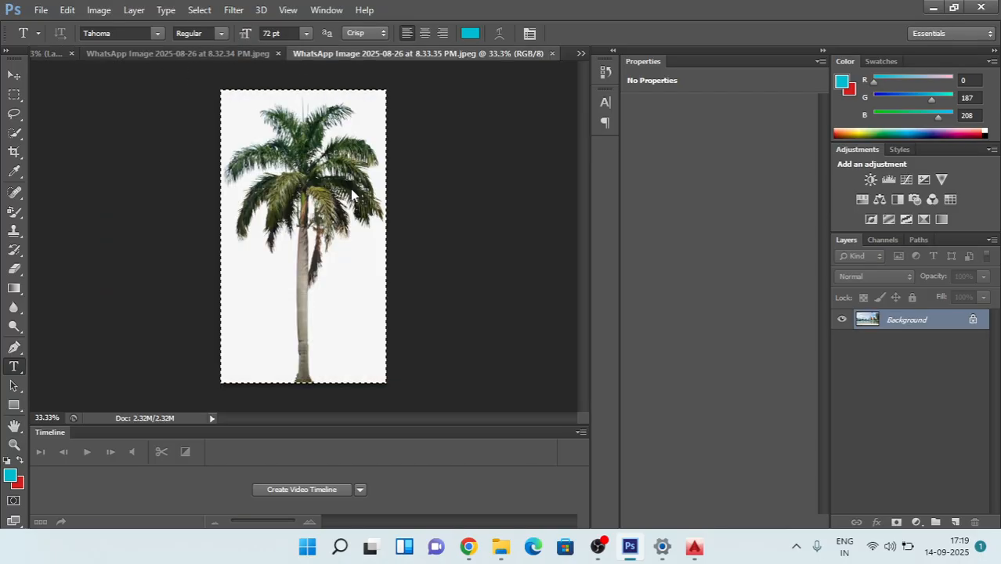
Step: Paste the copied palm into 4565222.png behind the house and move it over to the building's right side
{"action": "left_click", "coordinate": [44, 55]}
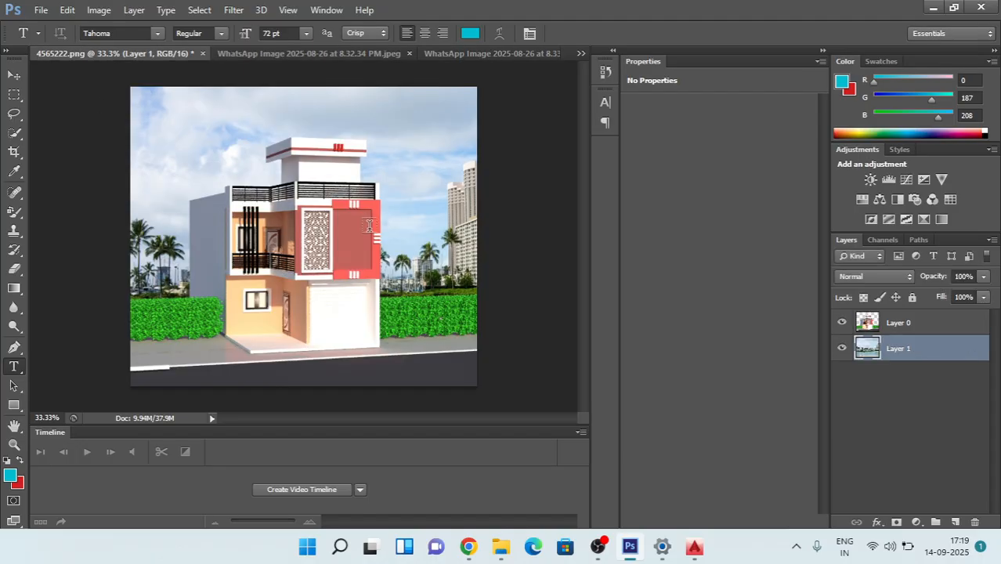
{"action": "key", "text": "ctrl+v"}
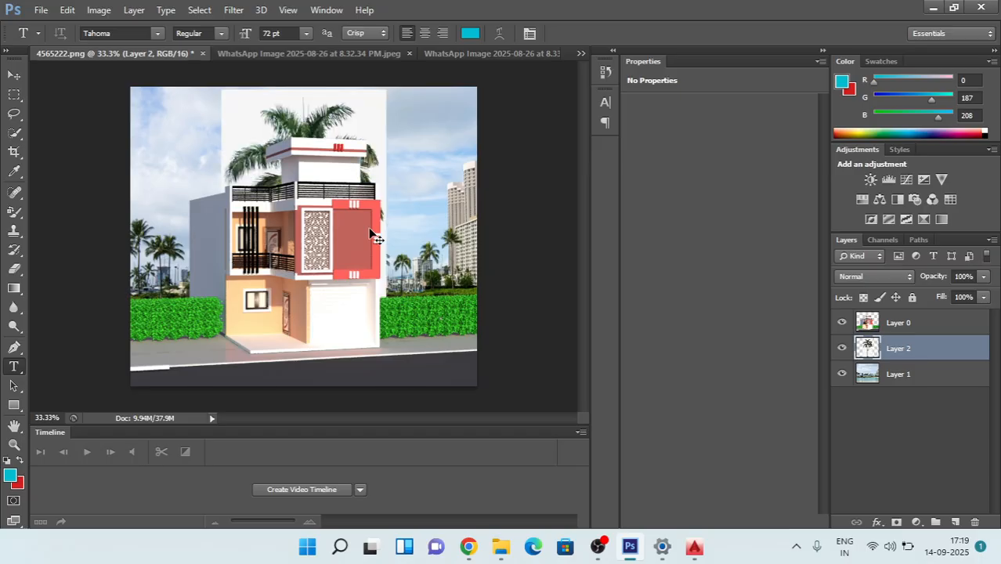
{"action": "key", "text": "ctrl+t"}
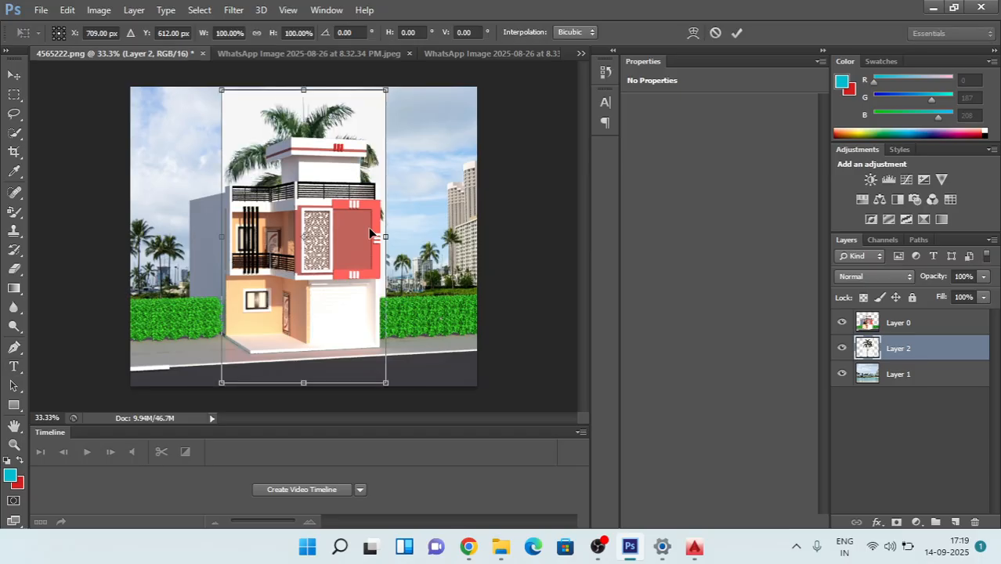
{"action": "left_click_drag", "start_coordinate": [273, 142], "coordinate": [361, 141]}
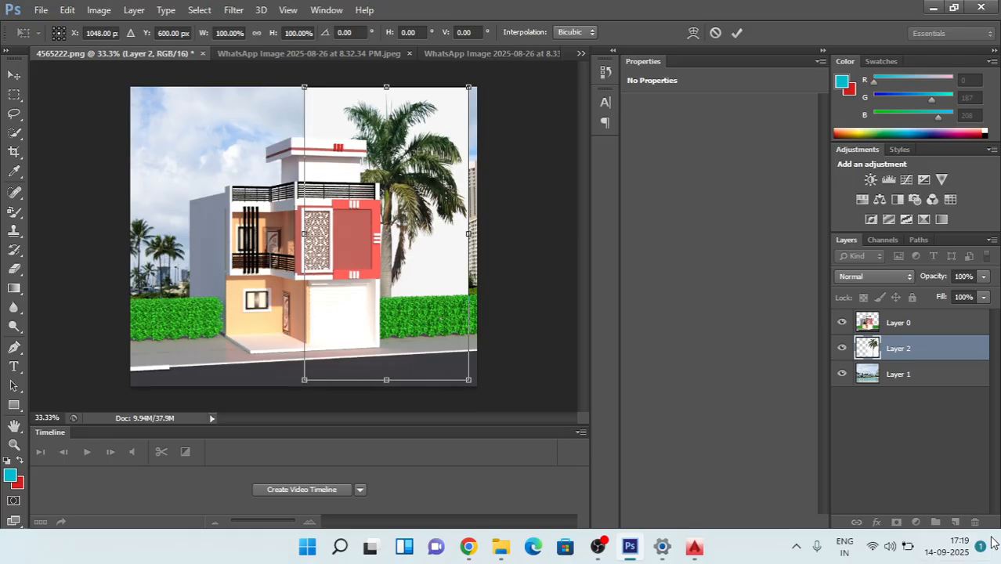
{"action": "key", "text": "Return"}
Step: Delete the pasted palm layer, Layer 2, from the house document
{"action": "key", "text": "t"}
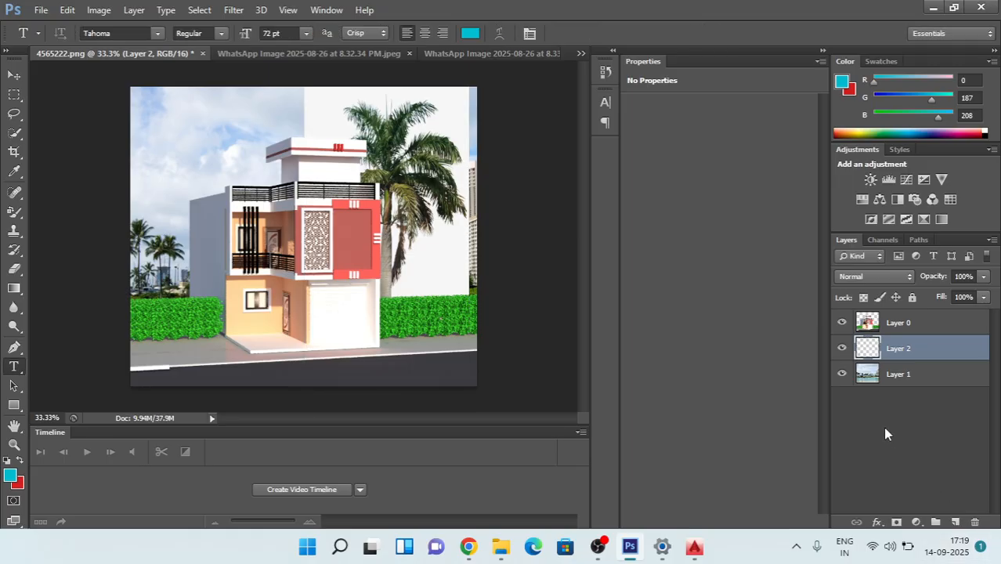
{"action": "left_click", "coordinate": [974, 522]}
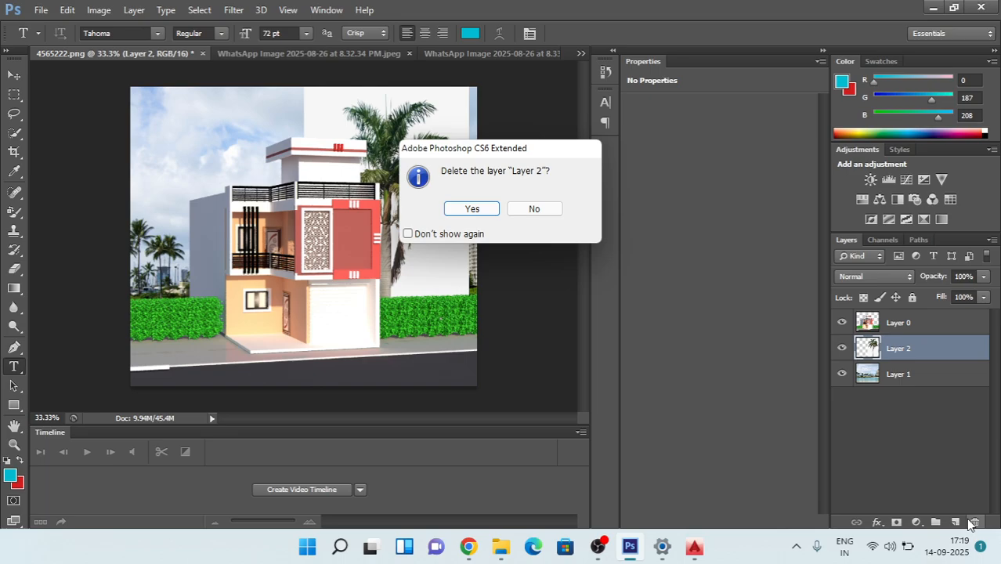
{"action": "key", "text": "Return"}
Step: Create a new 676 x 1200 pixel document from the Clipboard preset and paste the palm picture into it
{"action": "left_click", "coordinate": [38, 10]}
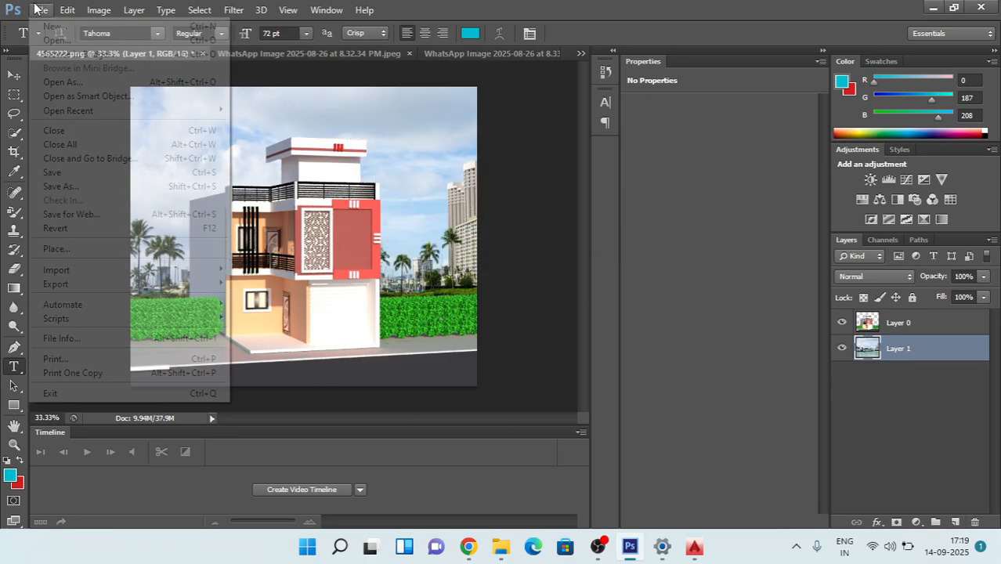
{"action": "left_click", "coordinate": [39, 28]}
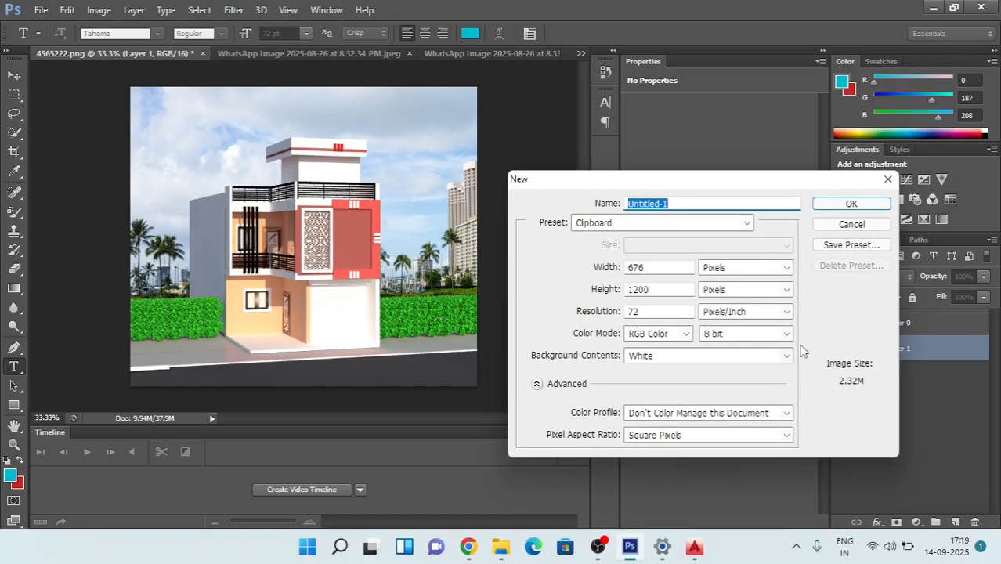
{"action": "left_click", "coordinate": [853, 203]}
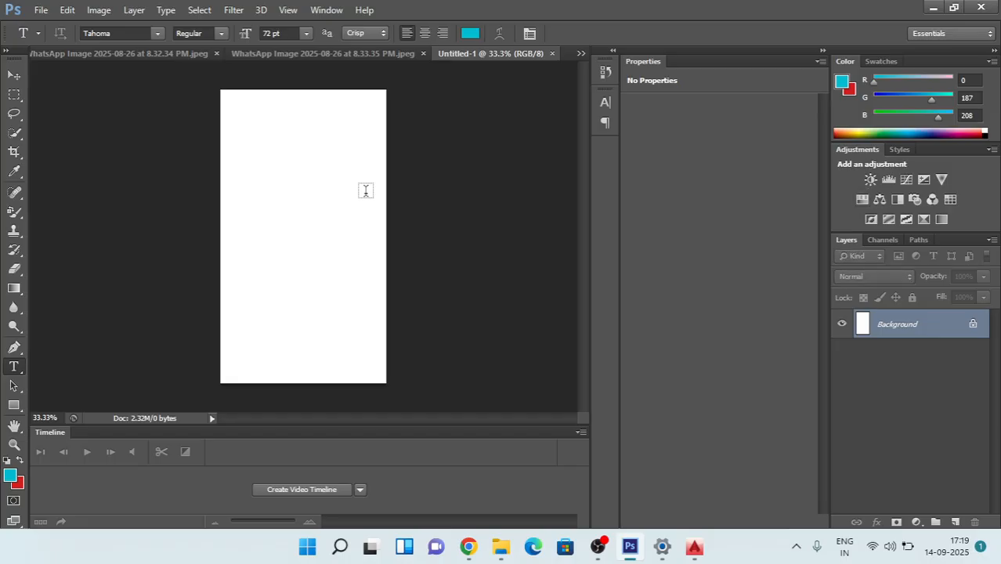
{"action": "key", "text": "ctrl+v"}
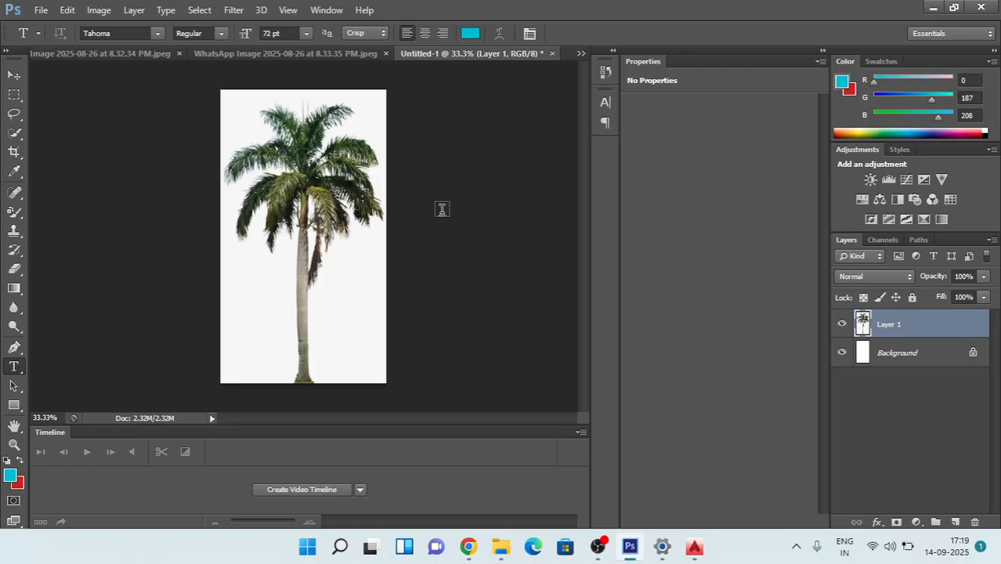
Step: Unlock the new document's white Background by converting it to a normal layer named Layer 0
{"action": "mouse_move", "coordinate": [902, 359]}
{"action": "left_mouse_down"}
{"action": "mouse_move", "coordinate": [899, 318]}
{"action": "mouse_move", "coordinate": [897, 357]}
{"action": "mouse_move", "coordinate": [916, 357]}
{"action": "left_mouse_up"}
{"action": "left_click", "coordinate": [972, 357]}
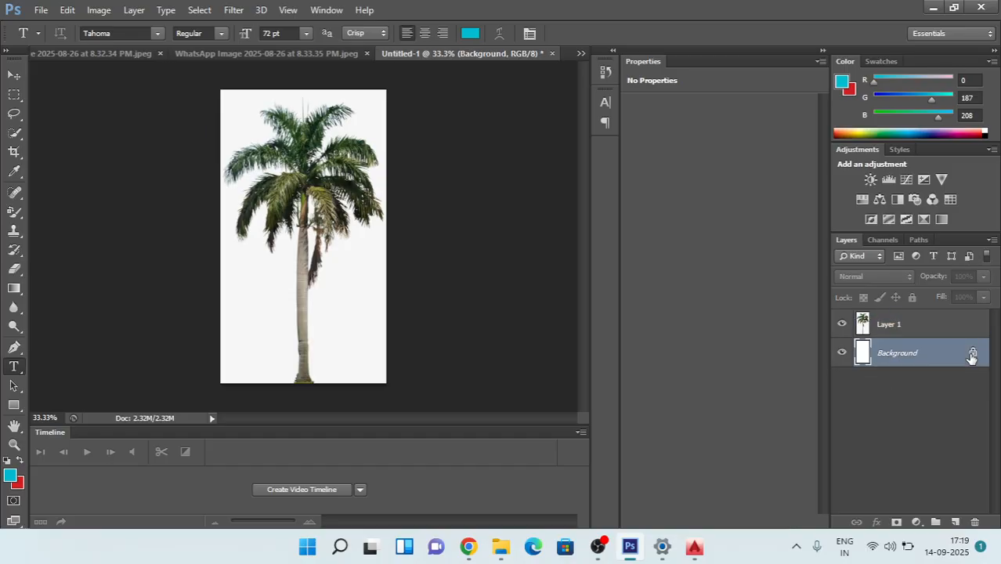
{"action": "double_click", "coordinate": [971, 358]}
{"action": "left_click", "coordinate": [837, 249]}
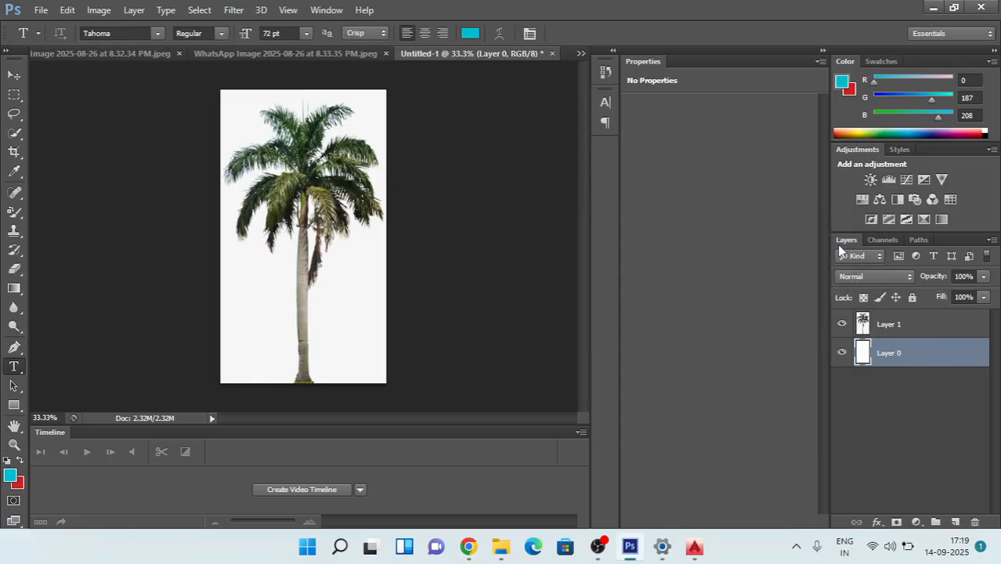
{"action": "left_click_drag", "start_coordinate": [906, 329], "coordinate": [879, 324]}
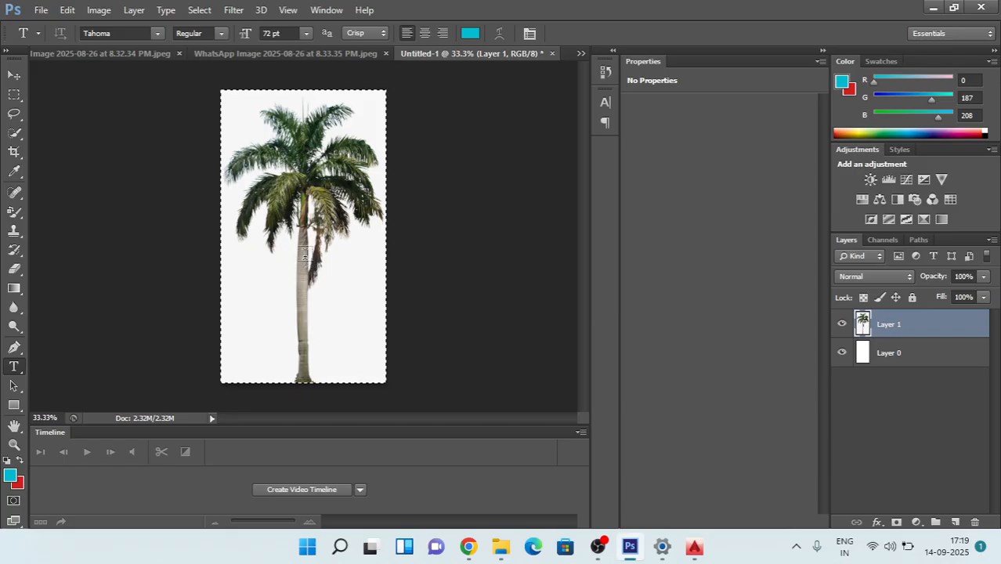
{"action": "key", "text": "Delete"}
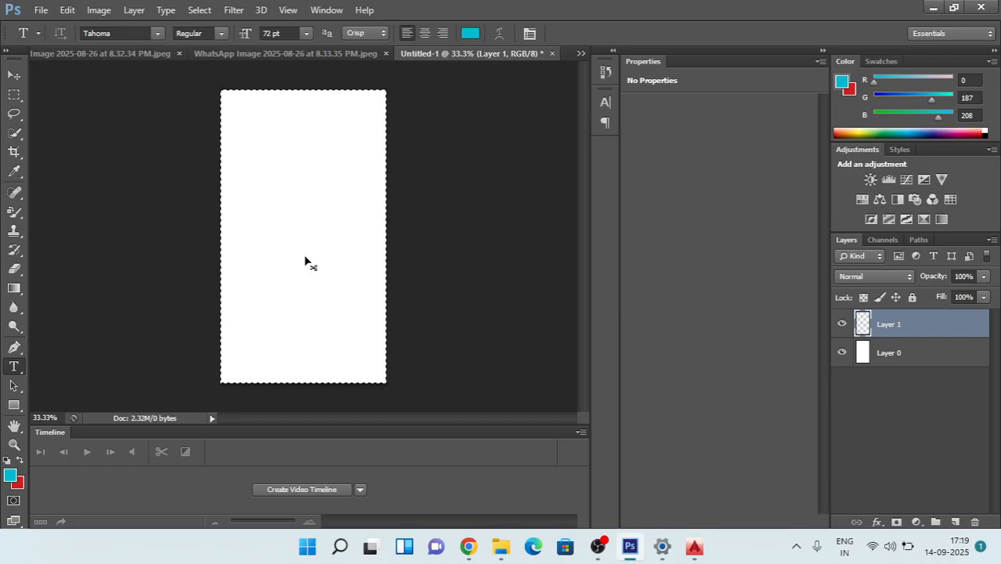
{"action": "key", "text": "ctrl+alt+z"}
{"action": "key", "text": "ctrl+alt+z"}
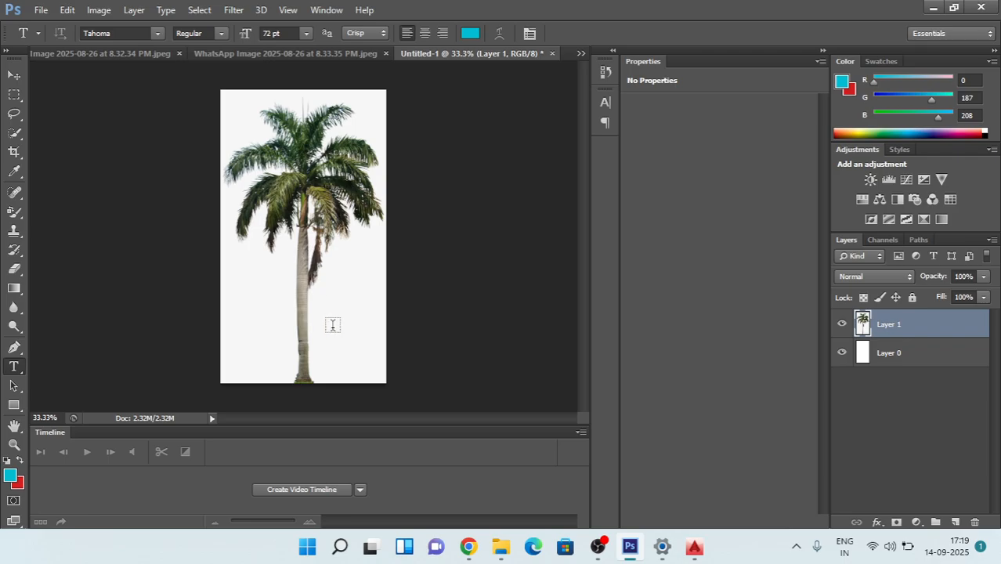
Step: Copy the entire palm layer, Layer 1, and close the bright green palm picture WhatsApp Image 2025-08-26 at 8.32.34 PM.jpeg
{"action": "left_click", "coordinate": [333, 325]}
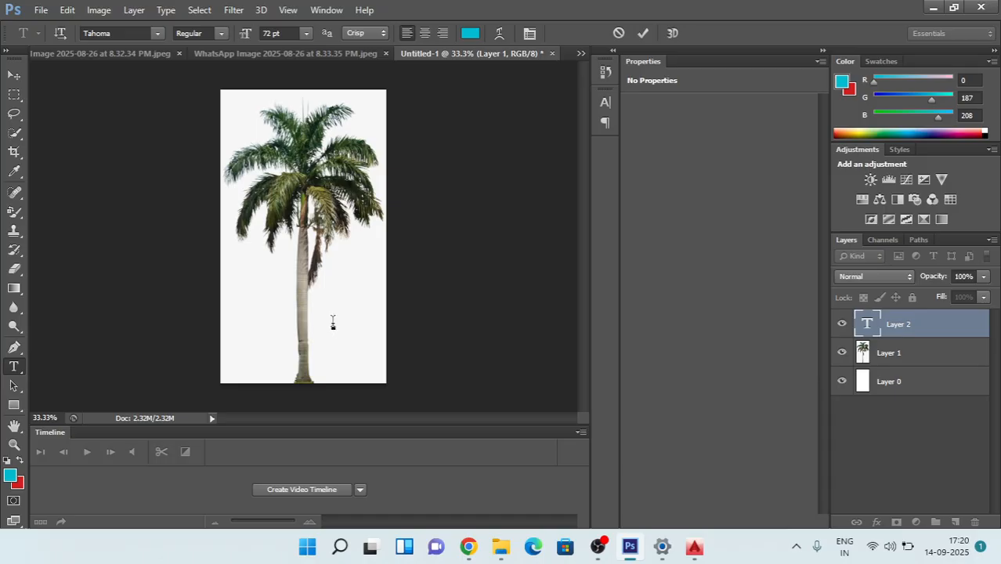
{"action": "left_click", "coordinate": [911, 353]}
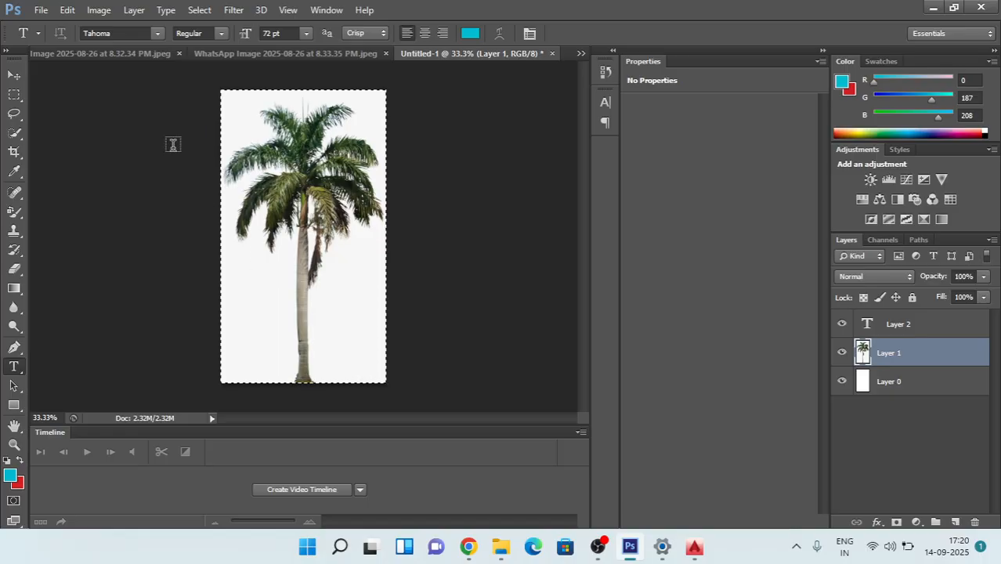
{"action": "left_click", "coordinate": [103, 52]}
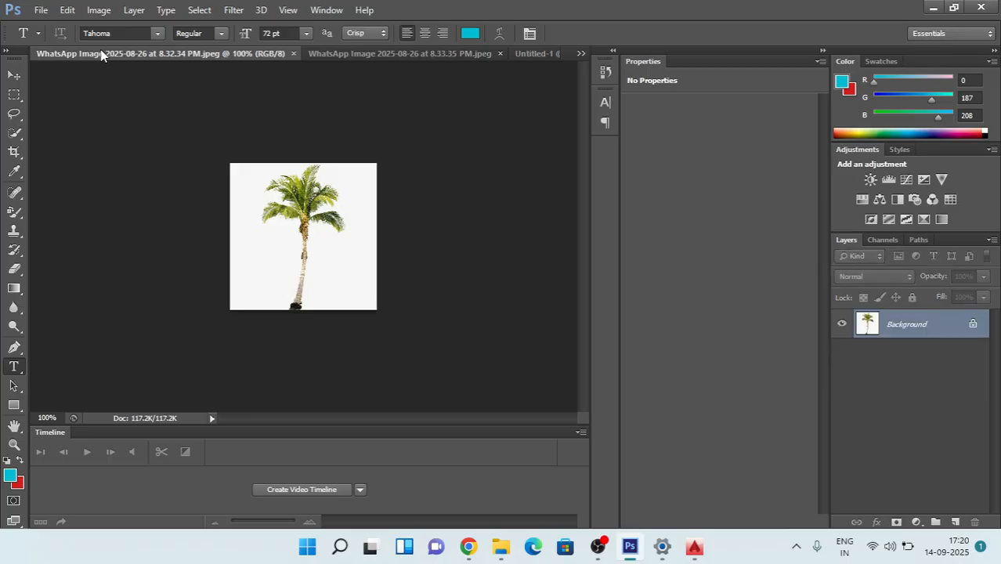
{"action": "left_click", "coordinate": [294, 54]}
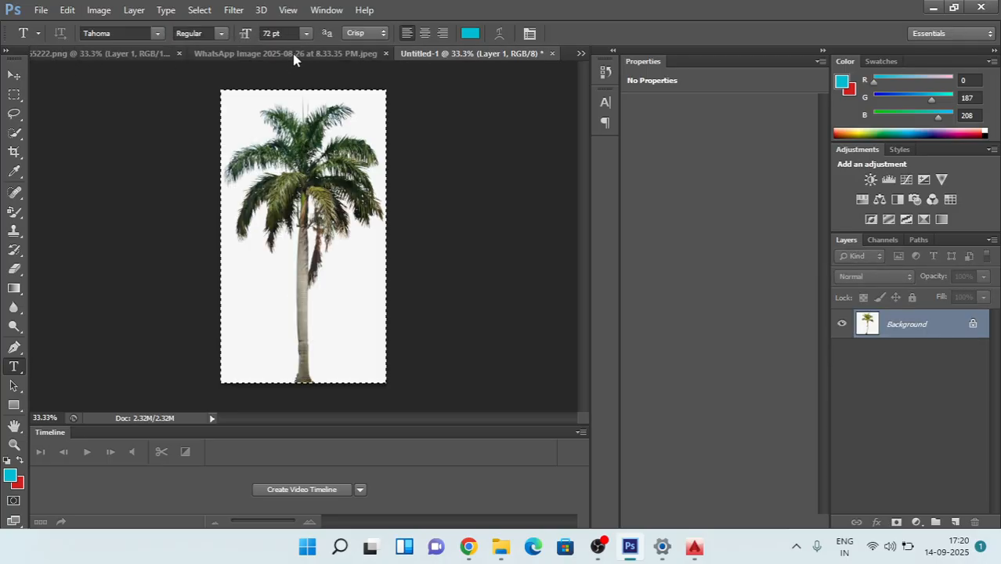
Step: Paste the palm into 4565222.png behind the house and shift it right so its crown shows beside the building
{"action": "left_click", "coordinate": [94, 53]}
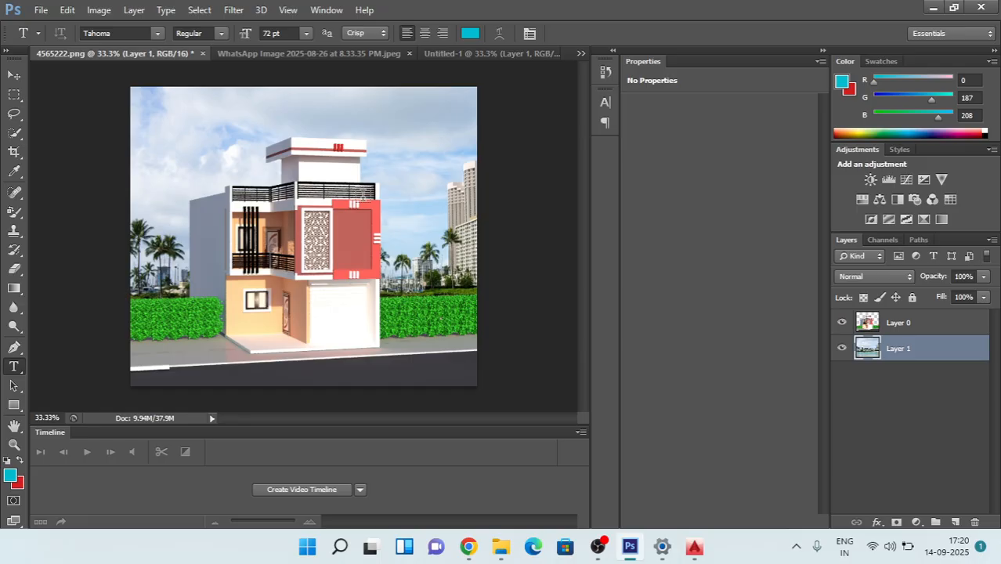
{"action": "key", "text": "ctrl+v"}
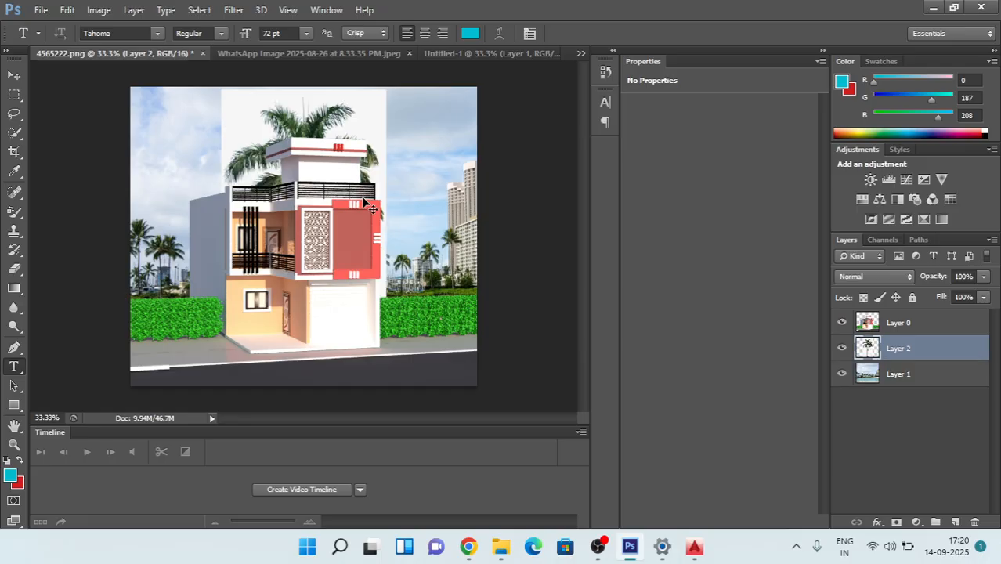
{"action": "key", "text": "ctrl+t"}
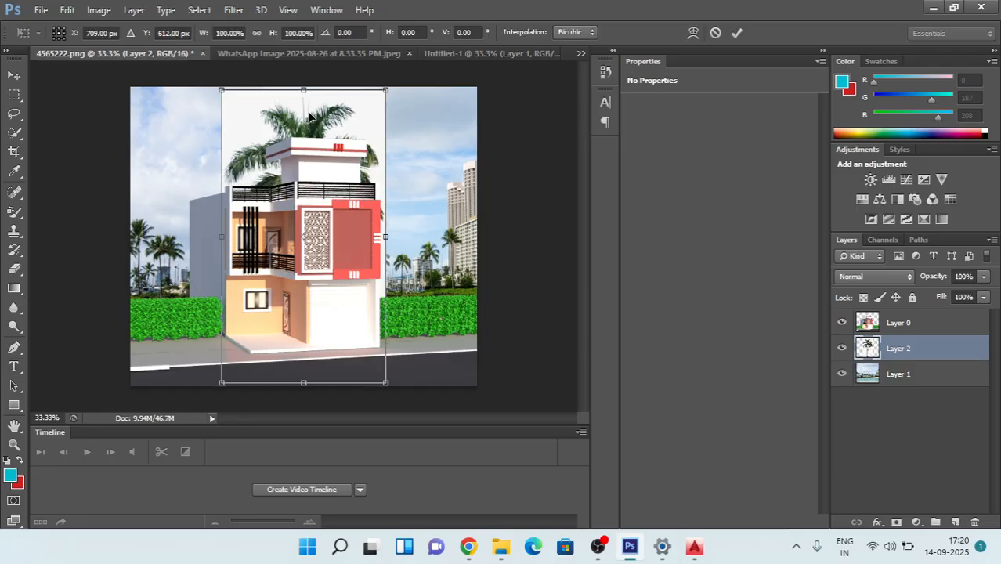
{"action": "left_click_drag", "start_coordinate": [309, 116], "coordinate": [360, 130]}
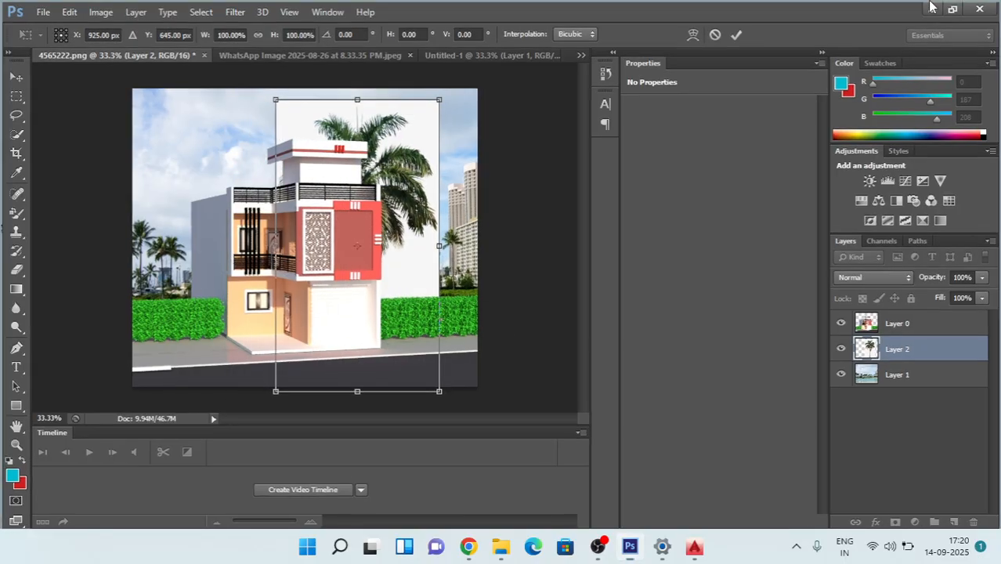
Step: Switch to Chrome, search for "remove bg" in a new tab and open the remove.bg website
{"action": "left_click", "coordinate": [929, 8]}
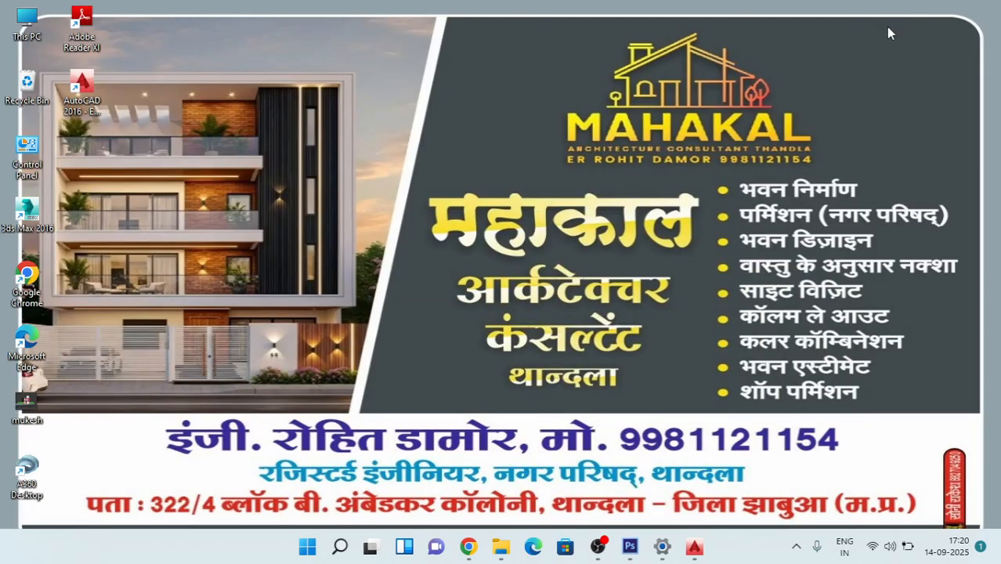
{"action": "left_click", "coordinate": [474, 548]}
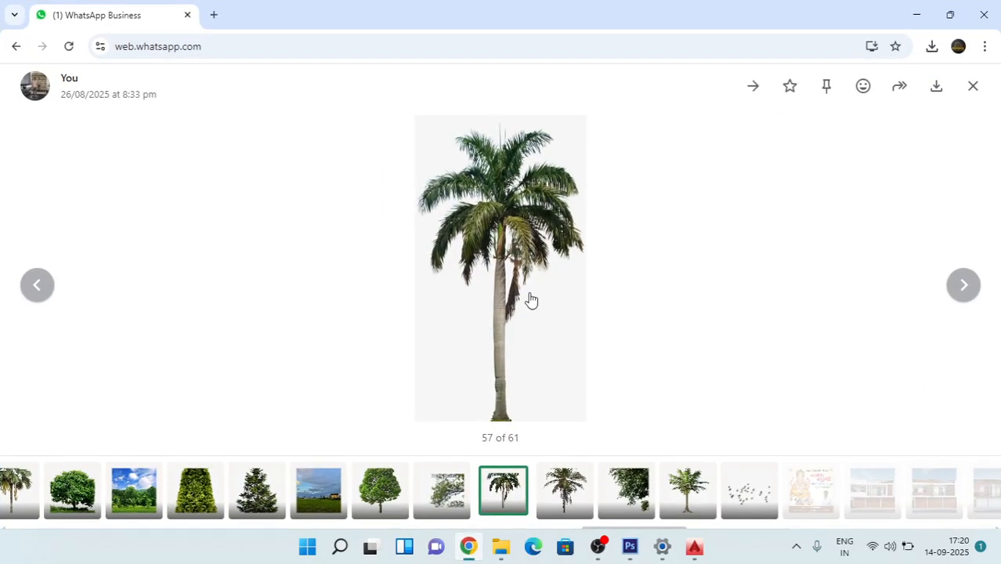
{"action": "double_click", "coordinate": [214, 15]}
{"action": "left_click", "coordinate": [250, 39]}
{"action": "type", "text": "re"}
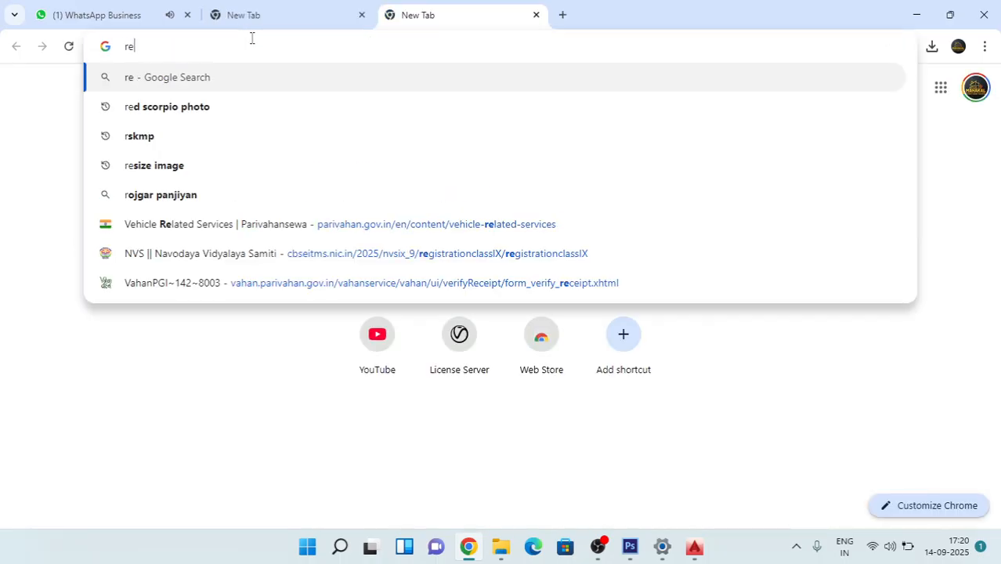
{"action": "key", "text": "Down"}
{"action": "key", "text": "Down"}
{"action": "key", "text": "Down"}
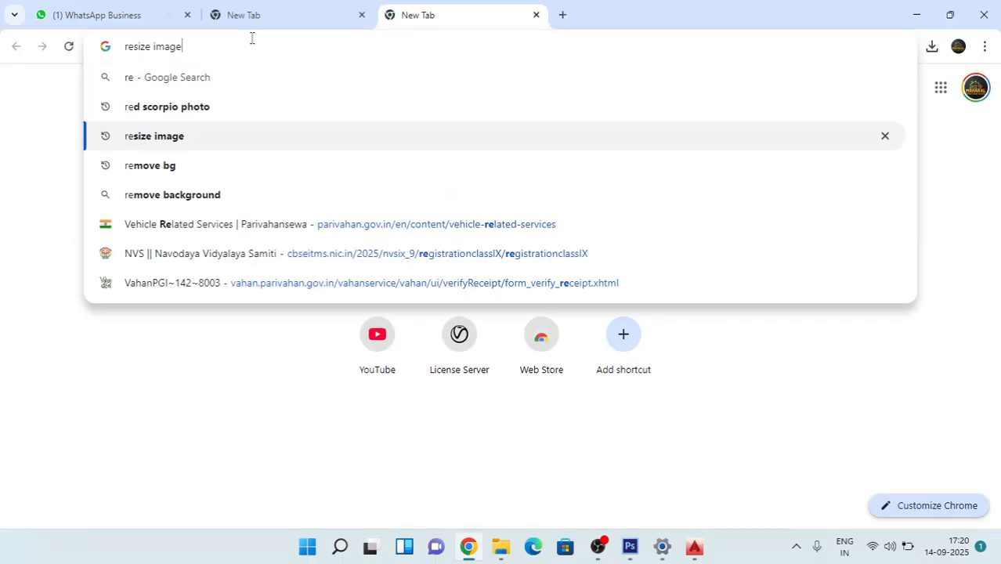
{"action": "key", "text": "Return"}
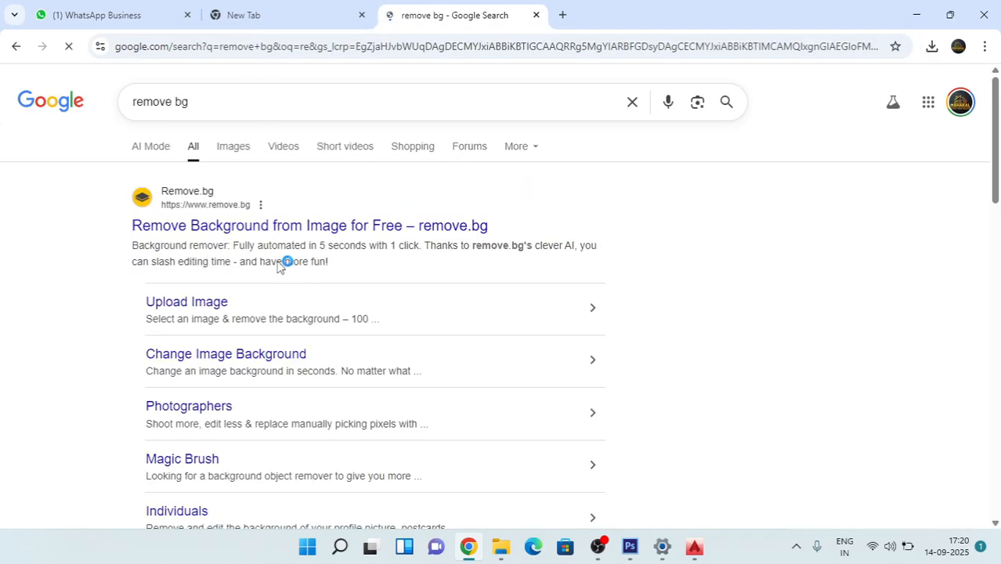
{"action": "left_click", "coordinate": [268, 230]}
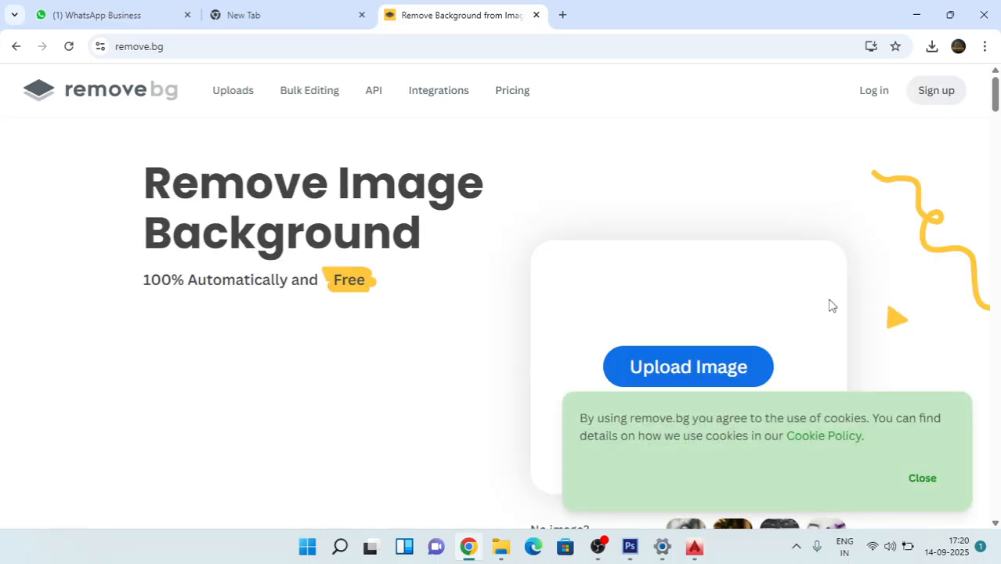
Step: Upload the downloaded tall palm picture to remove.bg to have its background removed
{"action": "scroll", "coordinate": [705, 310], "scroll_direction": "down", "scroll_amount": 1}
{"action": "left_click", "coordinate": [686, 296]}
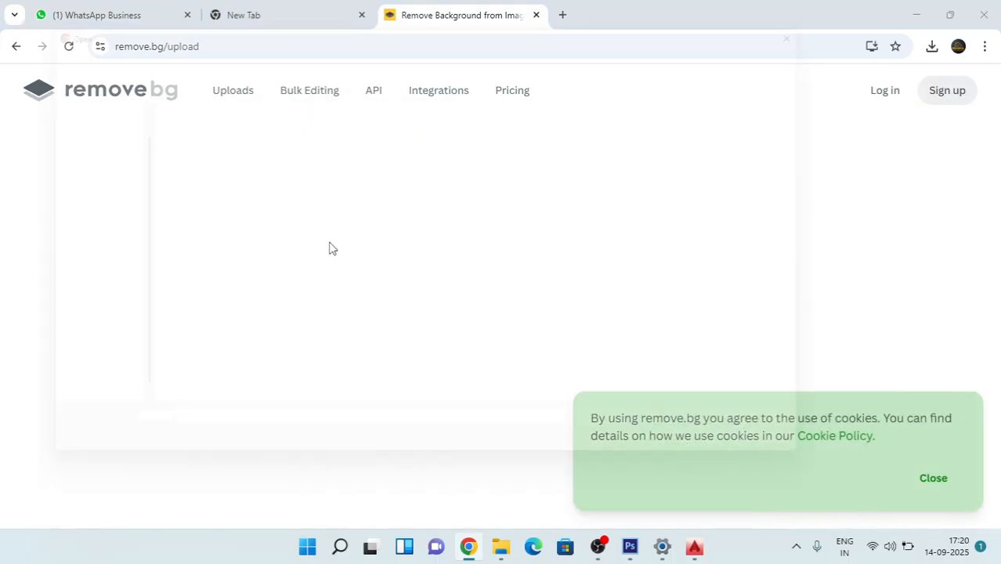
{"action": "double_click", "coordinate": [177, 168]}
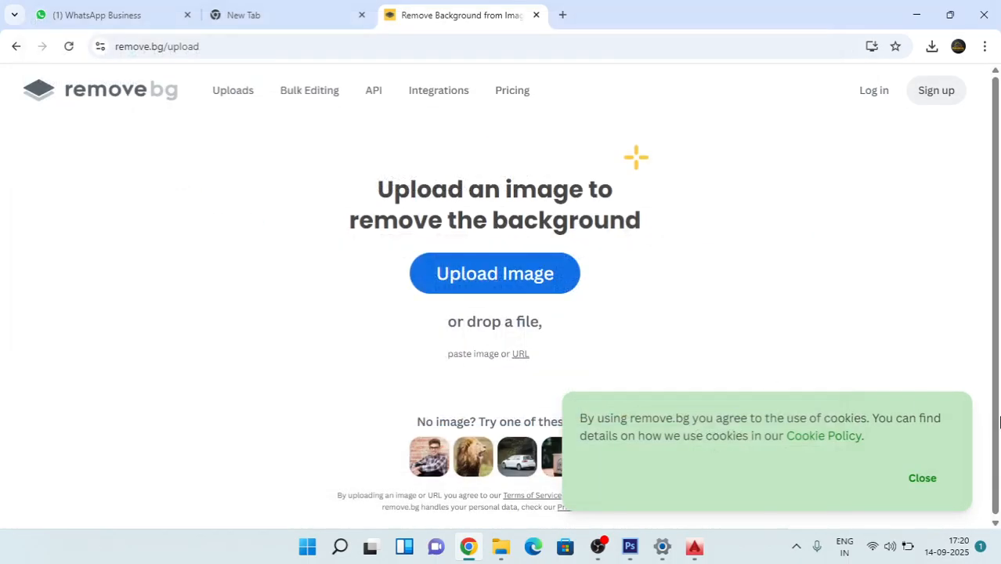
{"action": "key", "text": "super+d"}
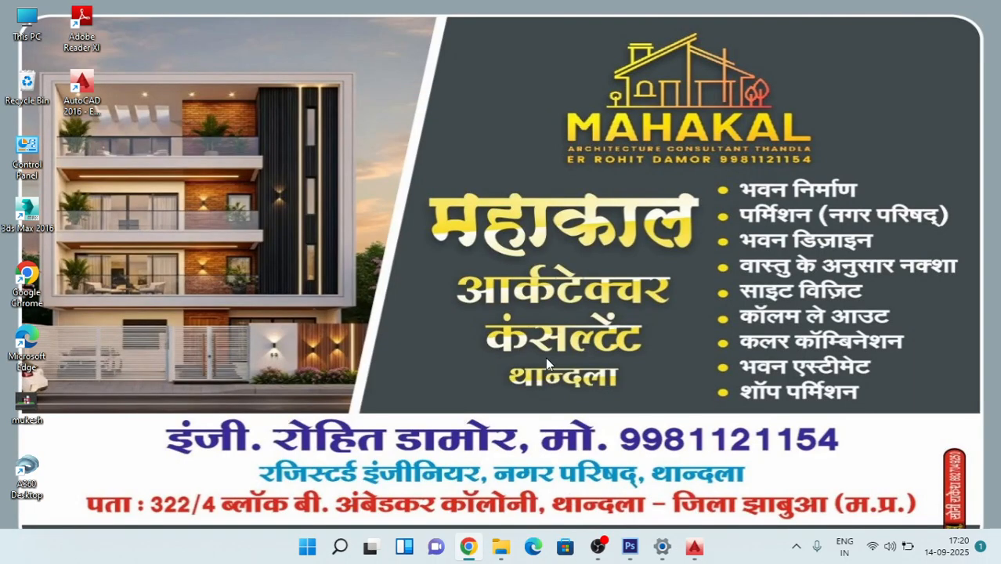
{"action": "left_click", "coordinate": [463, 550]}
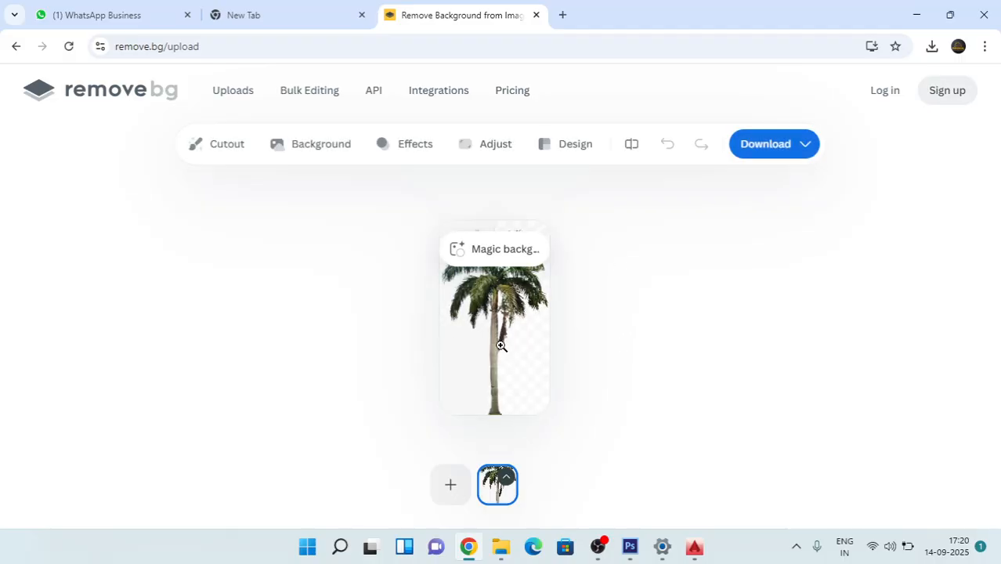
Step: Download the free 375 x 666 preview of the palm cutout from remove.bg and switch to Photoshop
{"action": "left_click", "coordinate": [786, 146]}
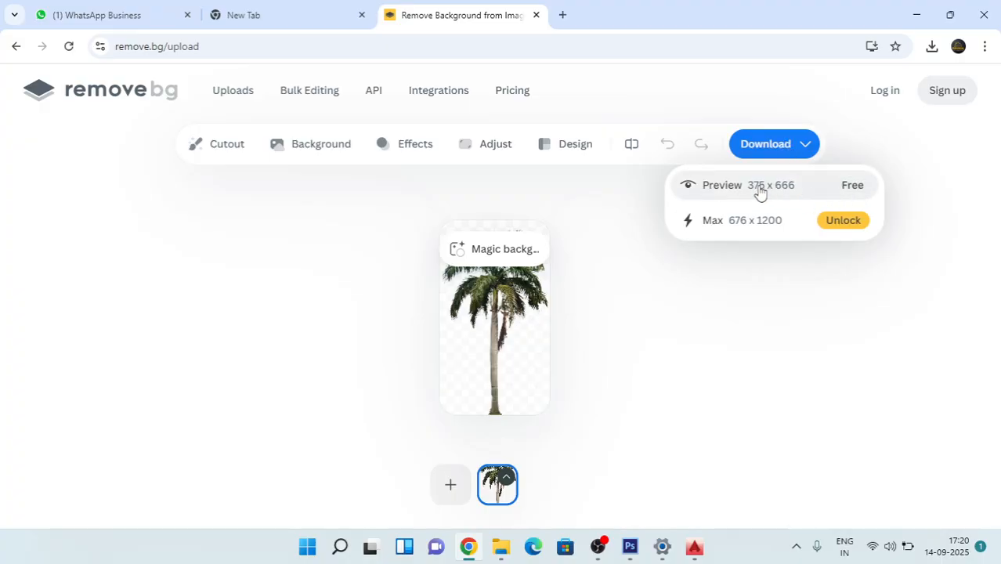
{"action": "left_click", "coordinate": [760, 188]}
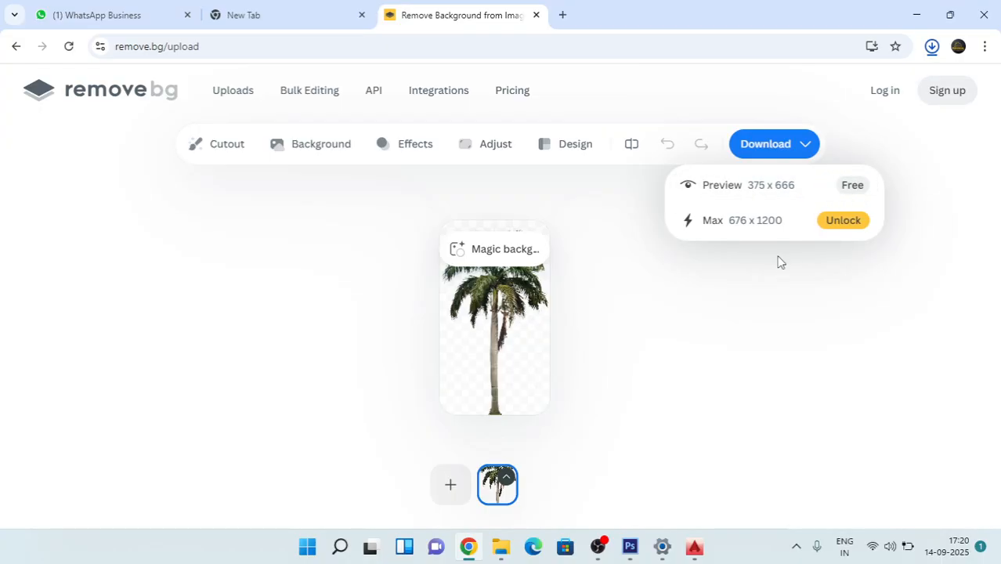
{"action": "left_click", "coordinate": [916, 14]}
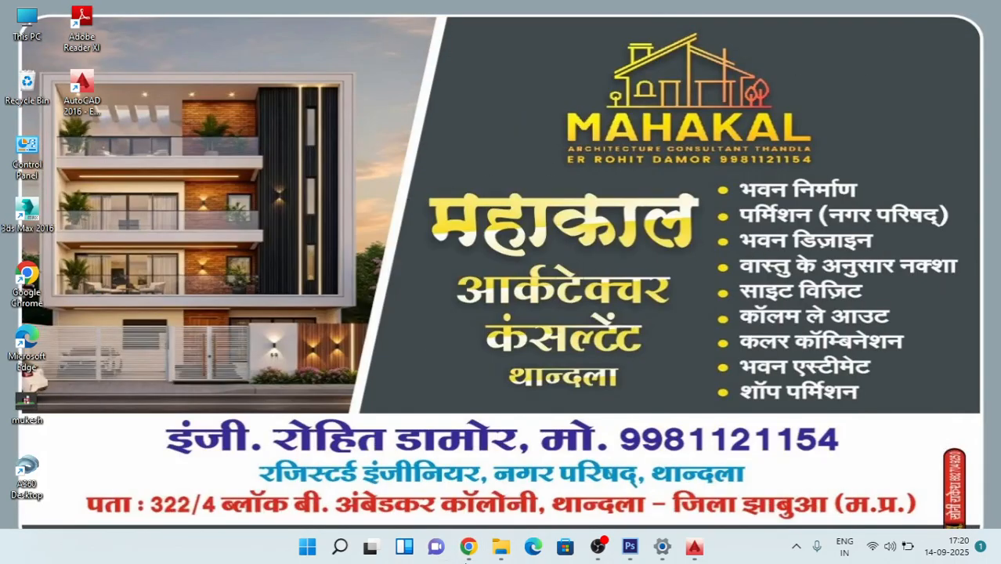
{"action": "left_click", "coordinate": [630, 547]}
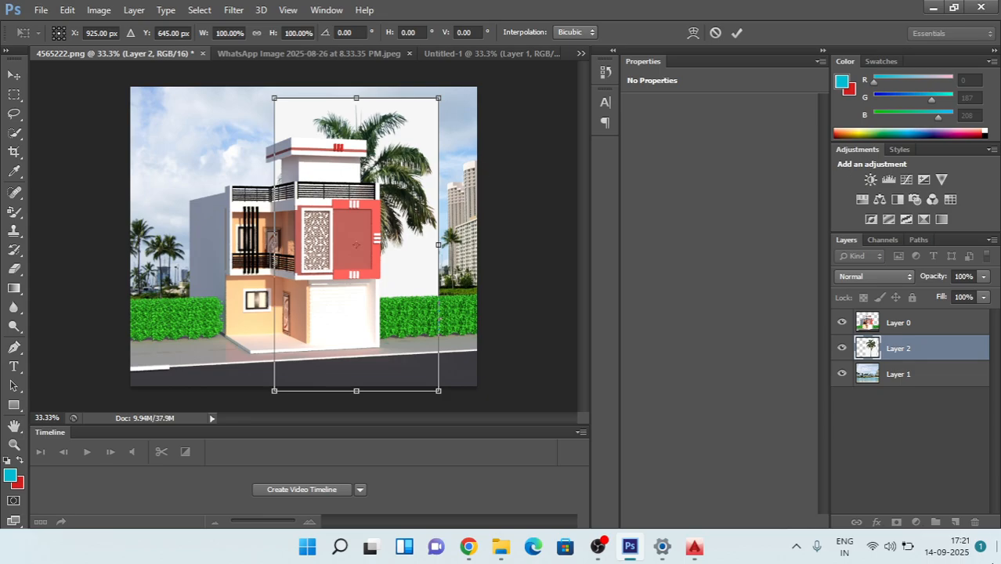
Step: End the palm's free transform and delete Layer 2, the palm with the white background, from 4565222.png
{"action": "key", "text": "t"}
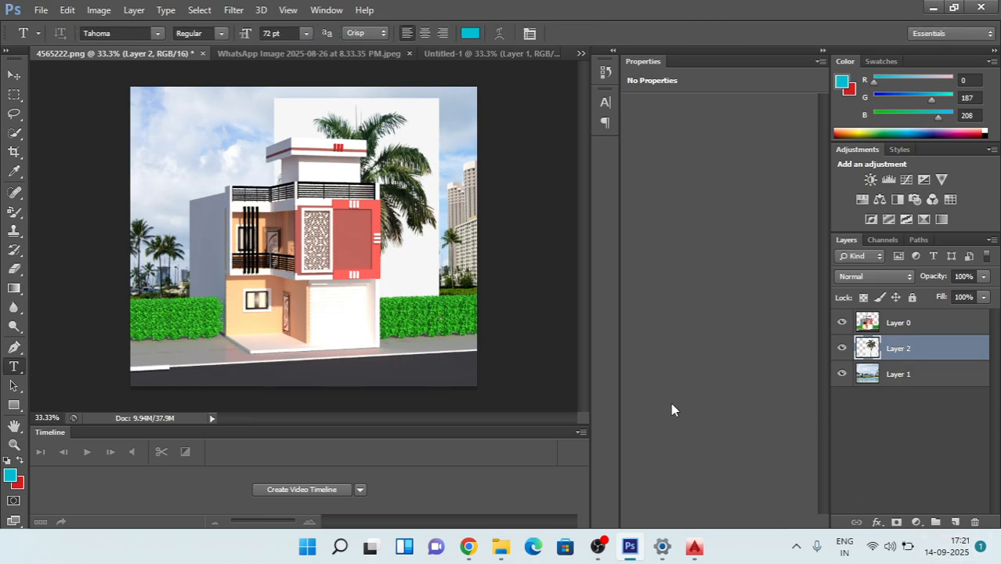
{"action": "left_click", "coordinate": [976, 522]}
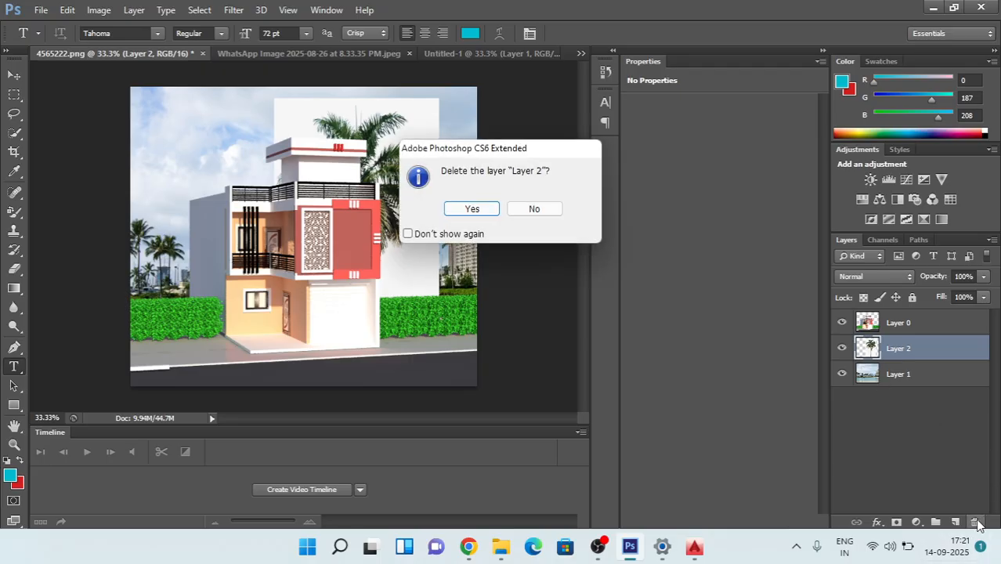
{"action": "key", "text": "Return"}
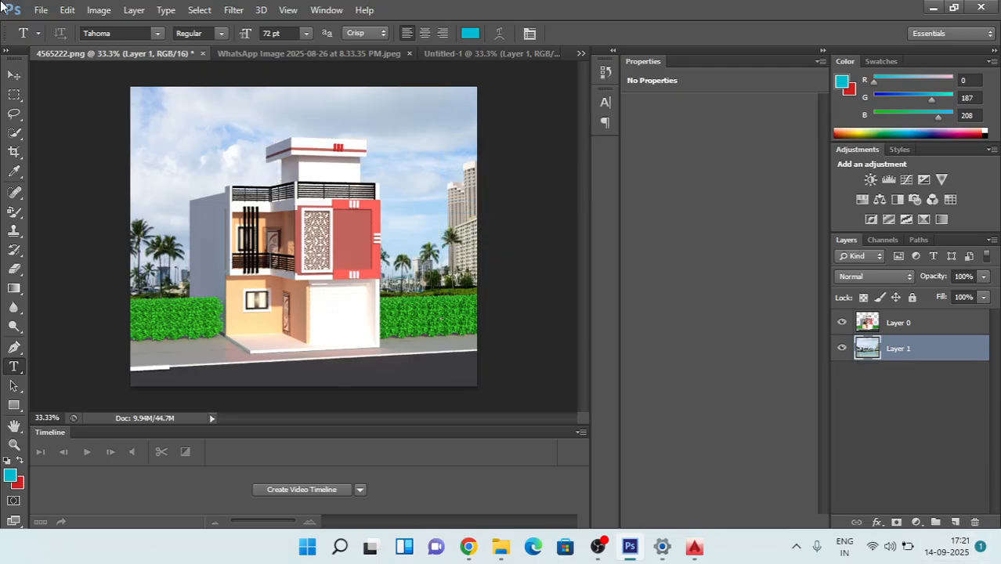
Step: Open the downloaded cutout WhatsApp_Image_2025-08-26_at_8.33.35_PM-removebg-preview.png
{"action": "left_click", "coordinate": [43, 10]}
{"action": "left_click", "coordinate": [54, 38]}
{"action": "double_click", "coordinate": [395, 152]}
{"action": "left_click", "coordinate": [392, 167]}
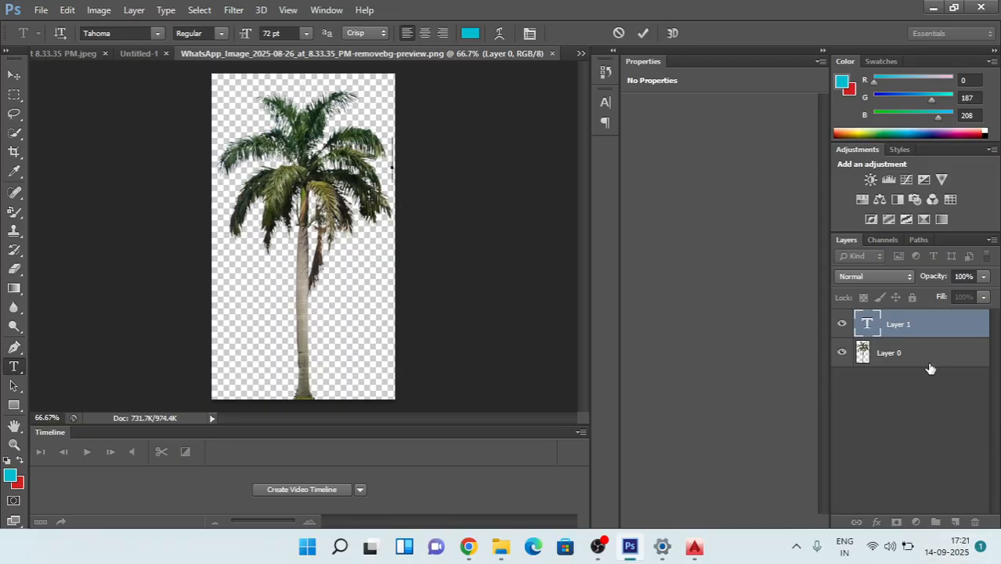
{"action": "left_click", "coordinate": [918, 326]}
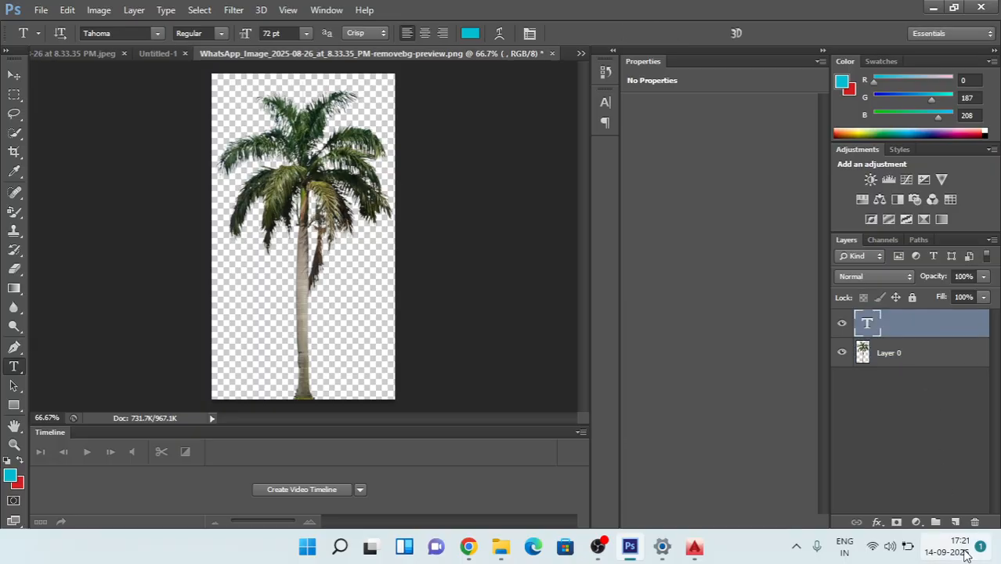
{"action": "left_click", "coordinate": [977, 524]}
{"action": "key", "text": "Return"}
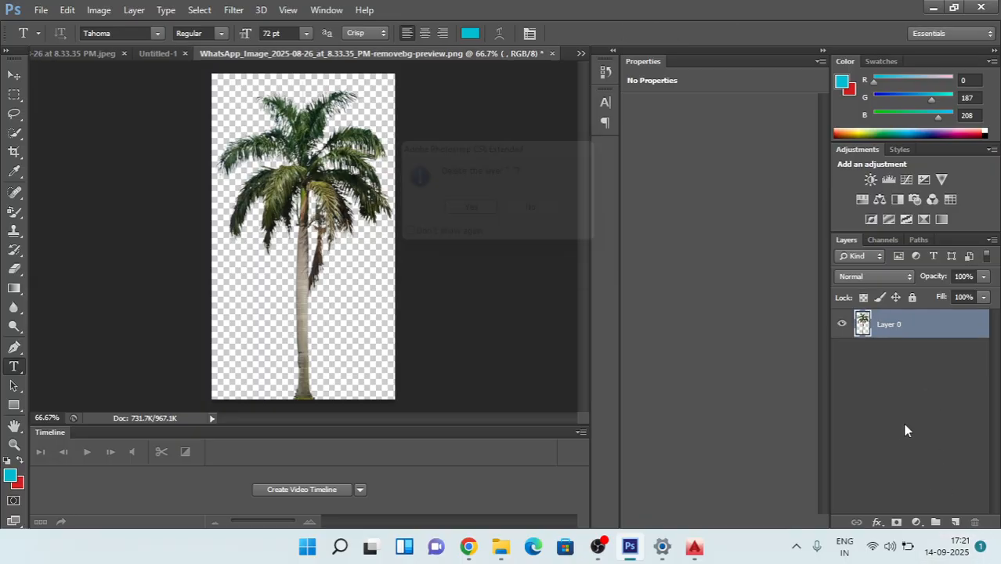
Step: Copy the entire palm cutout, close the original WhatsApp Image 2025-08-26 at 8.33.35 PM.jpeg and return to 4565222.png
{"action": "key", "text": "ctrl+a"}
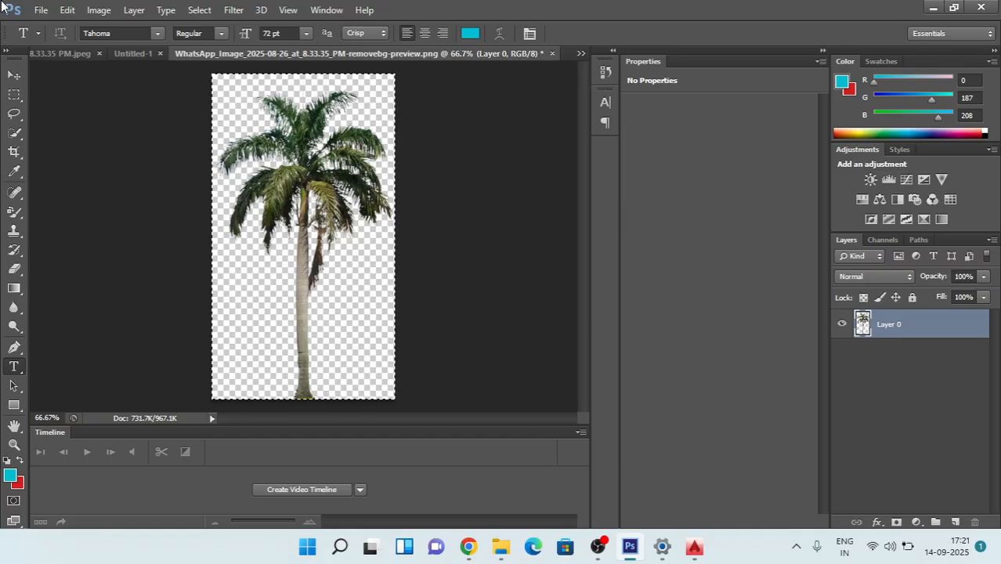
{"action": "left_click", "coordinate": [69, 57]}
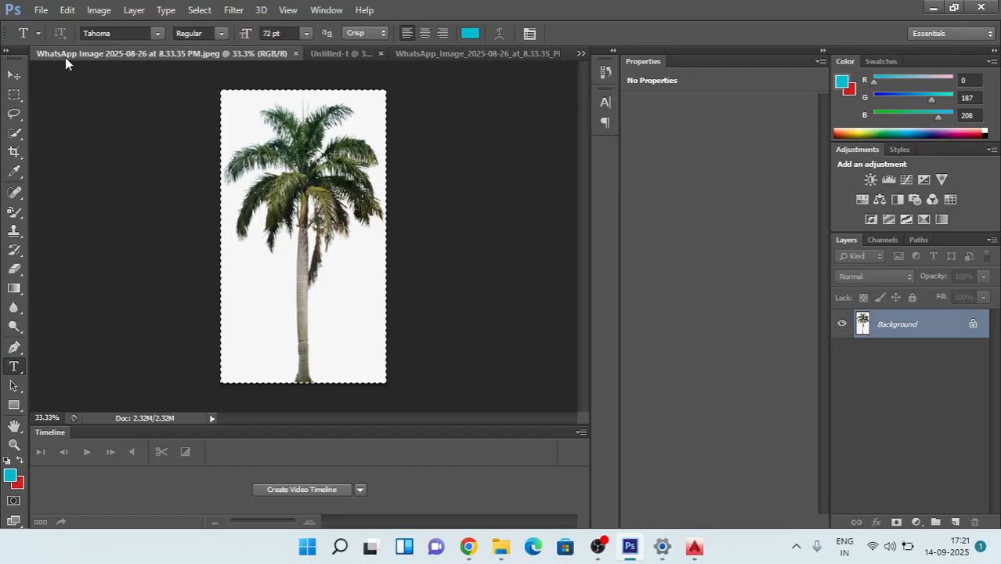
{"action": "left_click", "coordinate": [295, 54]}
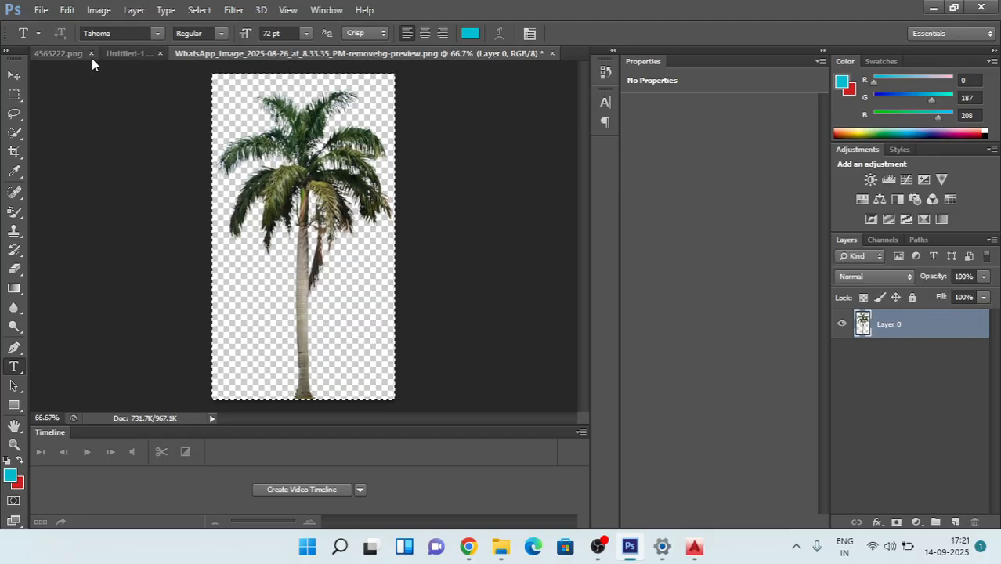
{"action": "left_click", "coordinate": [65, 56]}
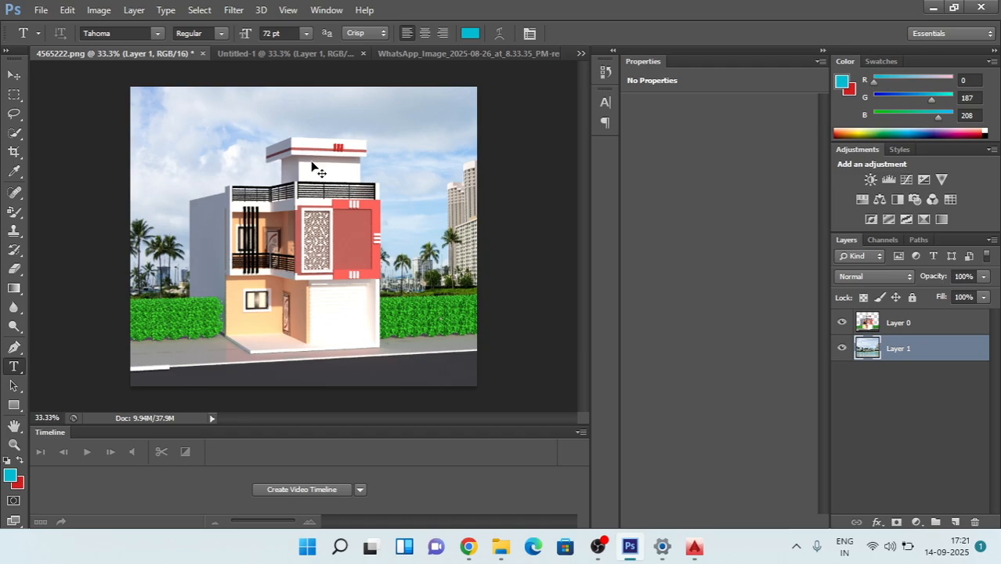
Step: Paste the palm cutout behind the house, scale it to about 82% by 80% and place it behind the right hedge near the image edge
{"action": "key", "text": "ctrl+v"}
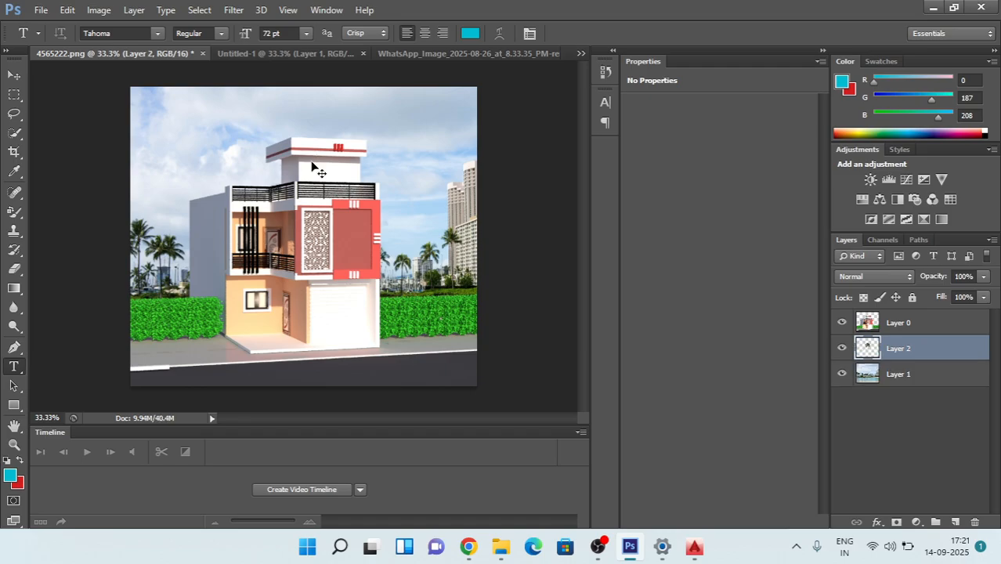
{"action": "key", "text": "ctrl+t"}
{"action": "left_click_drag", "start_coordinate": [312, 180], "coordinate": [462, 212]}
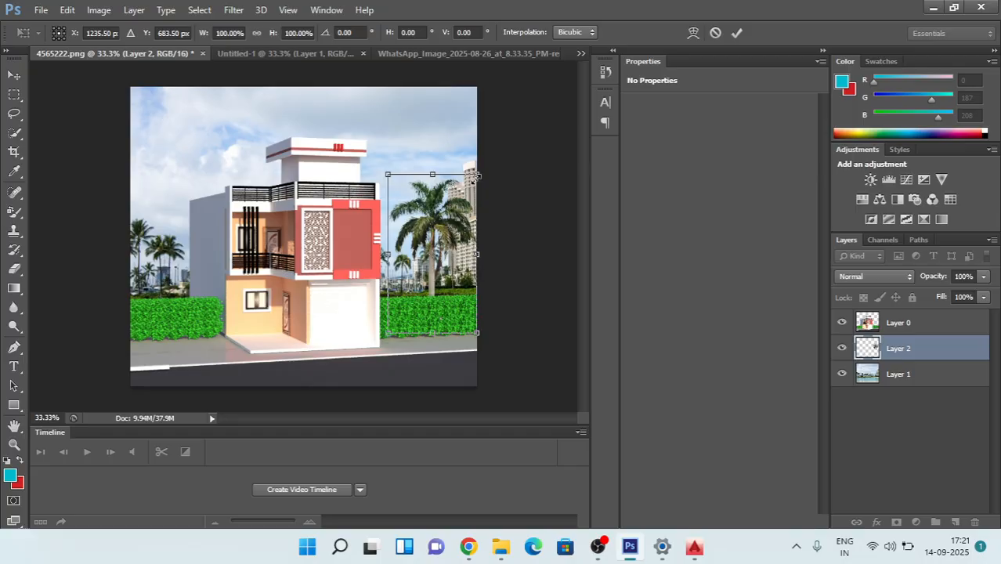
{"action": "left_click_drag", "start_coordinate": [478, 175], "coordinate": [462, 209]}
{"action": "left_click_drag", "start_coordinate": [428, 252], "coordinate": [445, 255]}
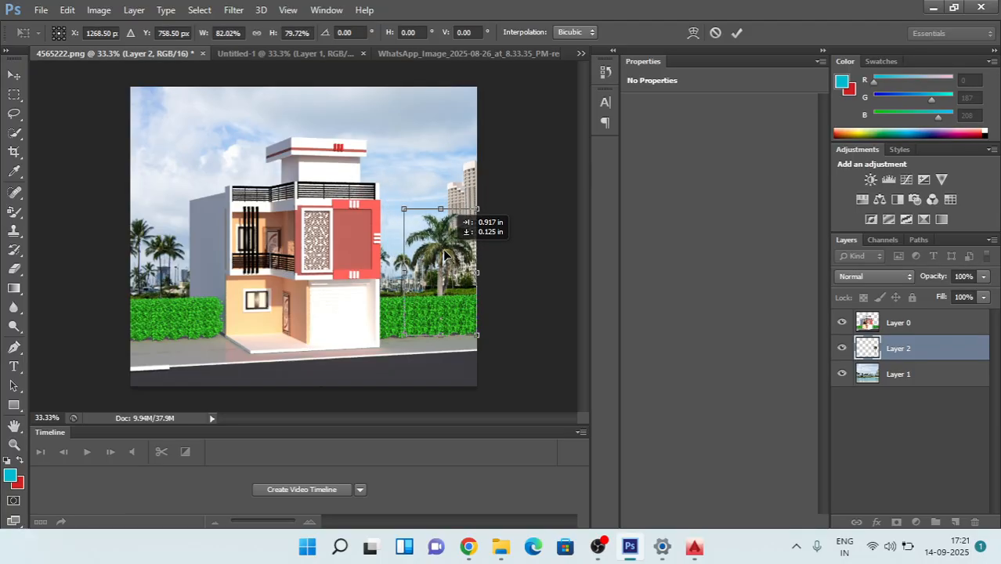
{"action": "key", "text": "Return"}
{"action": "key", "text": "t"}
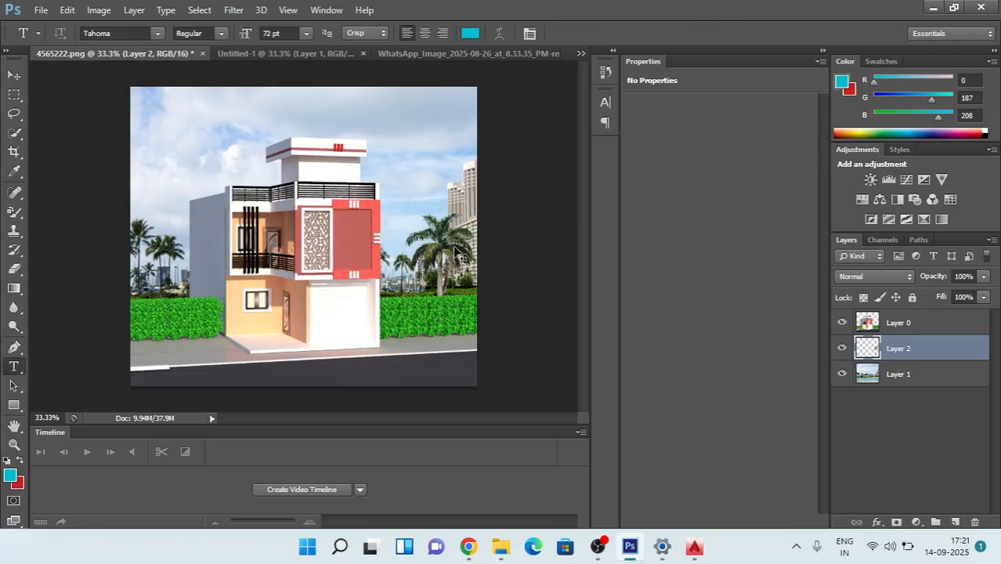
Step: Add a second palm at full size and place it between the house and the first palm, behind the right hedge
{"action": "key", "text": "ctrl+j"}
{"action": "key", "text": "ctrl+t"}
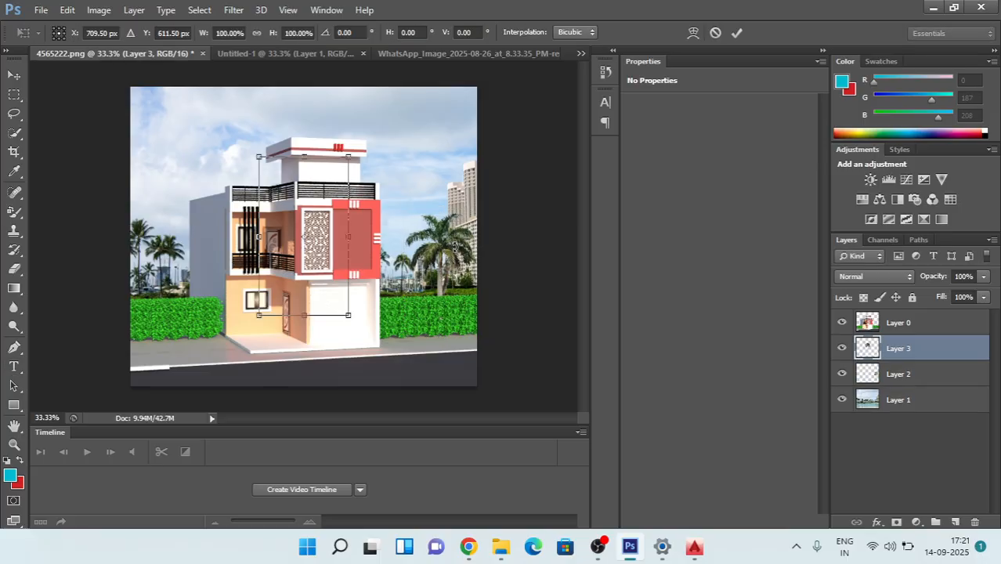
{"action": "left_click_drag", "start_coordinate": [325, 199], "coordinate": [407, 243]}
{"action": "key", "text": "Return"}
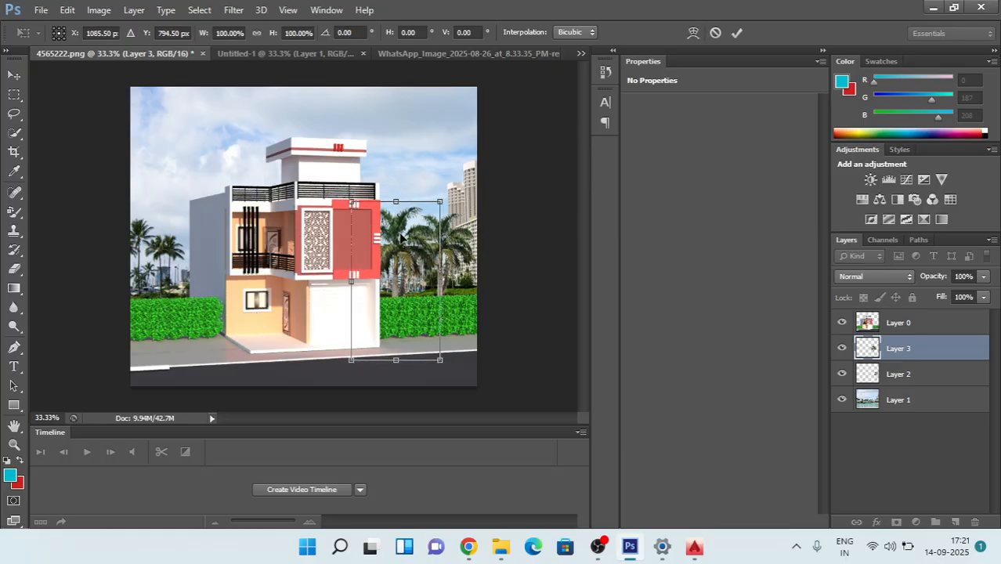
{"action": "key", "text": "t"}
Step: Add a third palm at full size behind the left hedge, next to the house's grey side wall
{"action": "key", "text": "ctrl+j"}
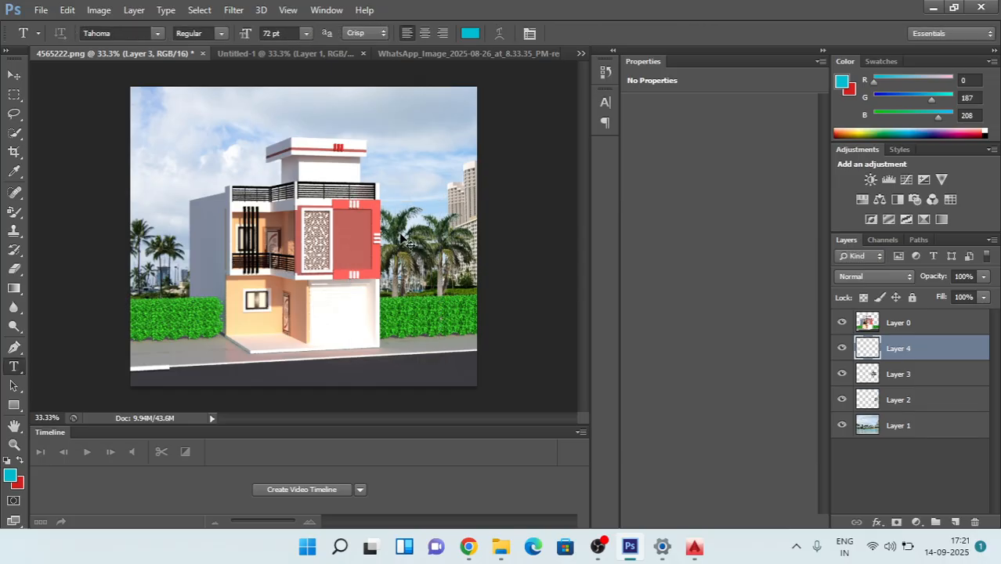
{"action": "key", "text": "ctrl+t"}
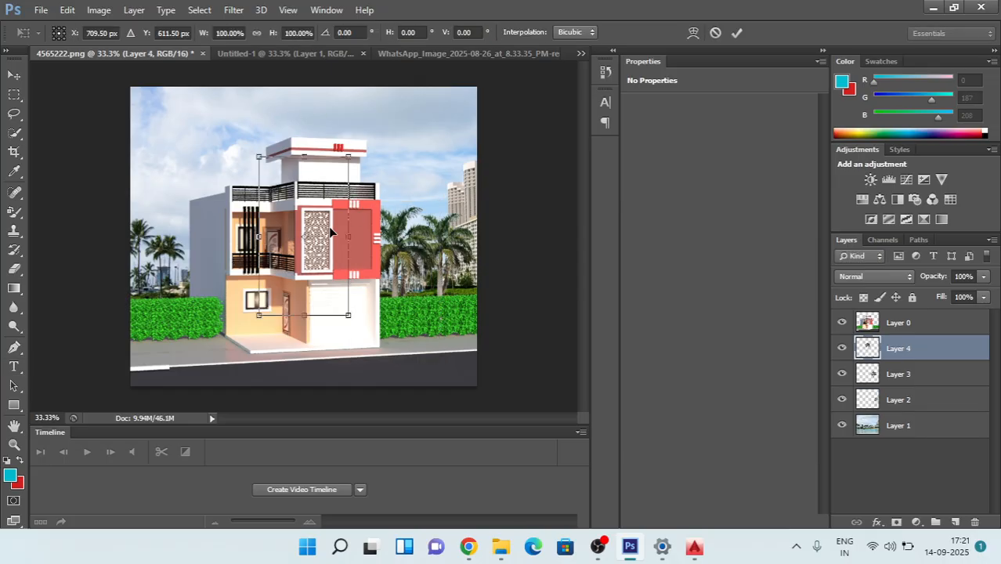
{"action": "left_click_drag", "start_coordinate": [330, 228], "coordinate": [192, 287]}
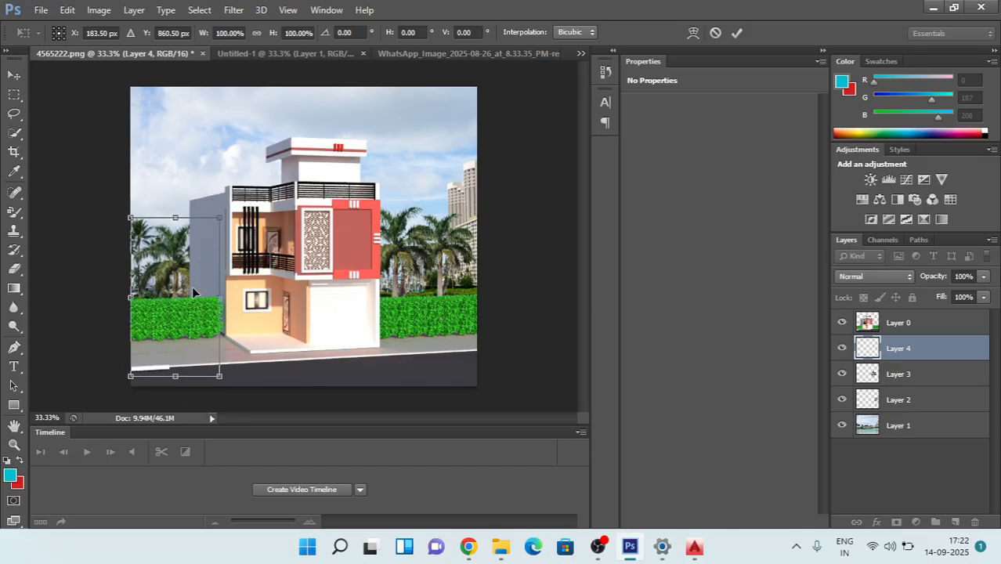
{"action": "key", "text": "Return"}
{"action": "key", "text": "t"}
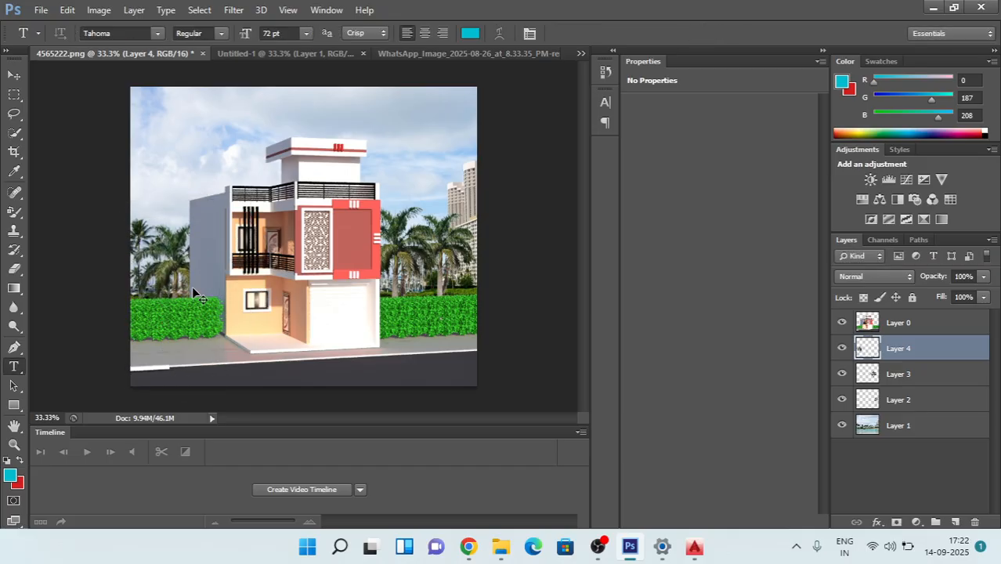
Step: Add a fourth palm at full size, half beyond the image's left edge and slightly higher than the neighbouring palm
{"action": "key", "text": "ctrl+j"}
{"action": "key", "text": "ctrl+t"}
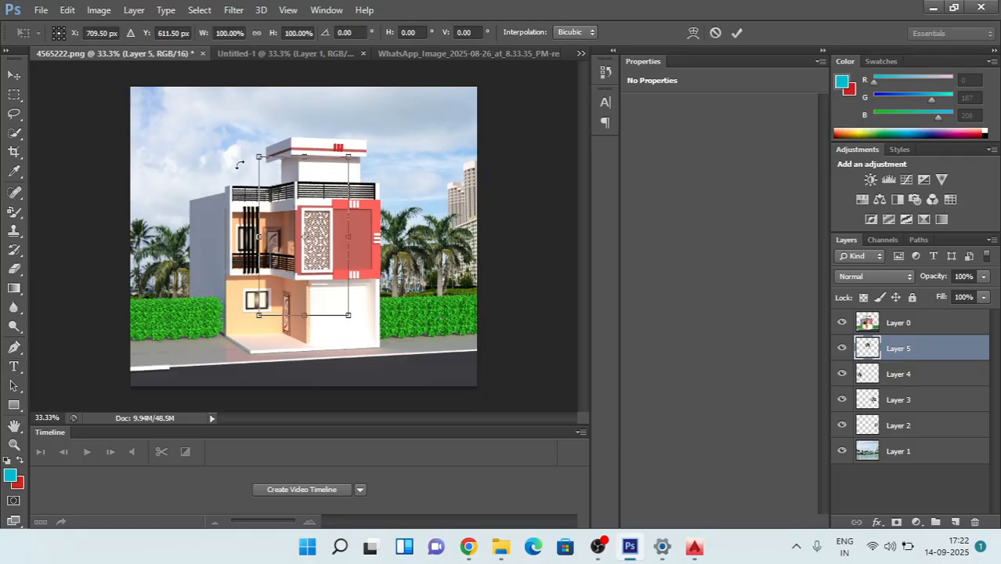
{"action": "left_click_drag", "start_coordinate": [301, 210], "coordinate": [133, 241]}
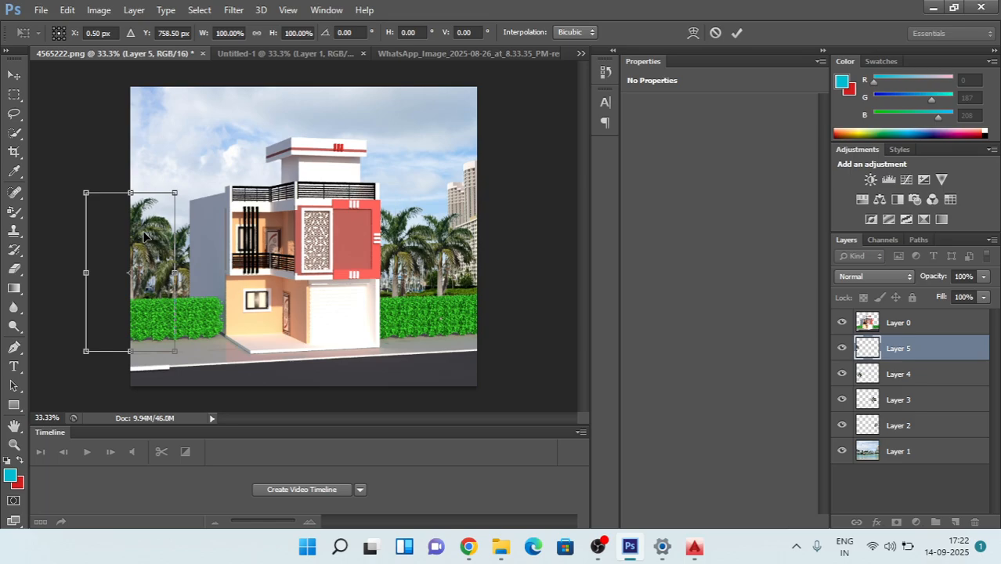
{"action": "key", "text": "t"}
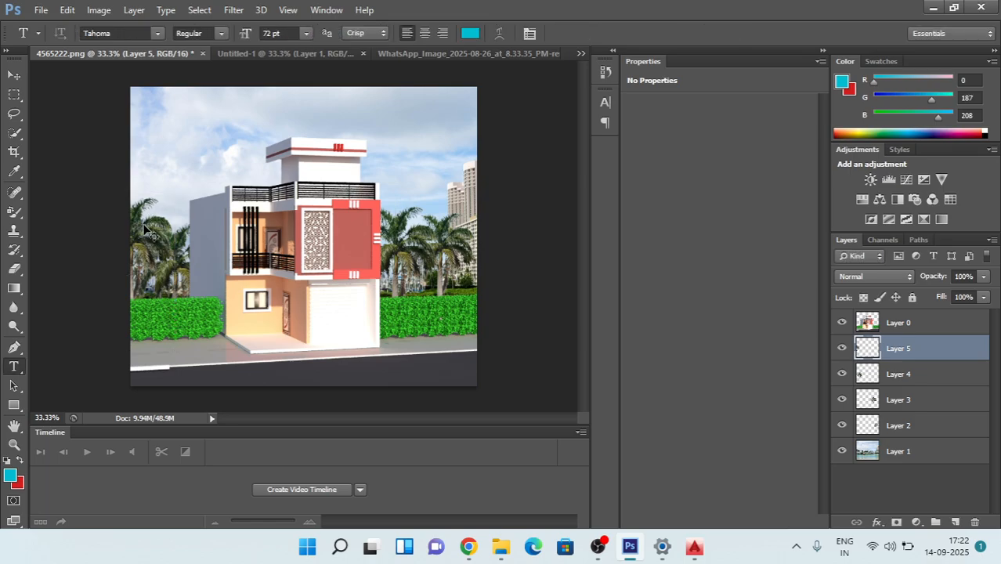
Step: Add a fifth palm at full size behind the house so its crown rises above the roof railing beside the stair tower
{"action": "key", "text": "ctrl+v"}
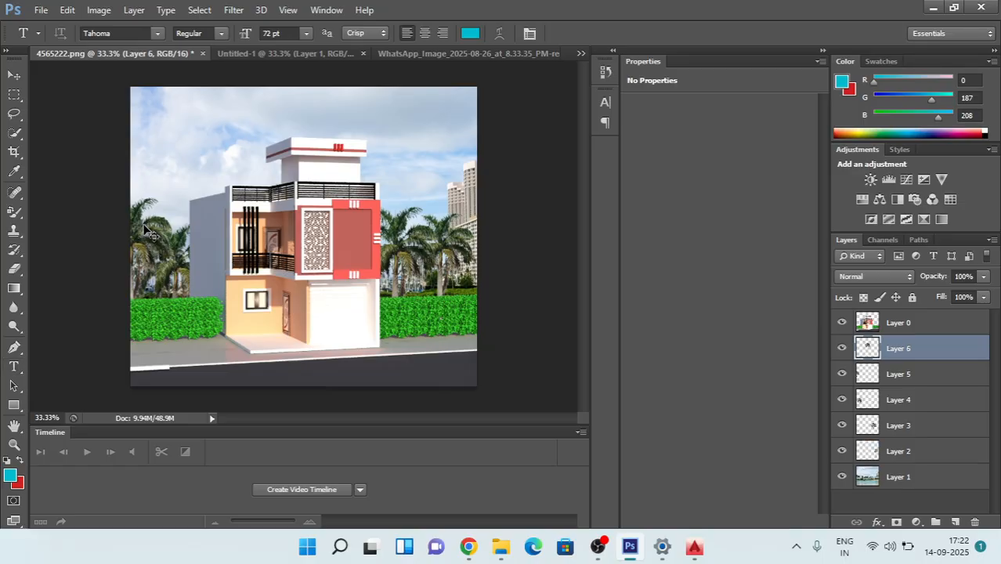
{"action": "key", "text": "ctrl+t"}
{"action": "left_click_drag", "start_coordinate": [307, 194], "coordinate": [261, 191]}
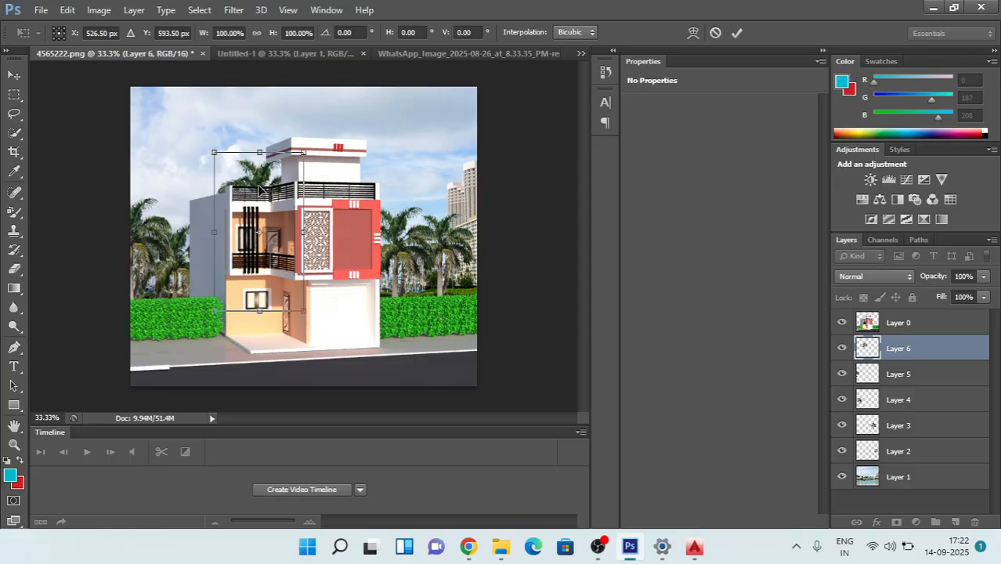
{"action": "key", "text": "Return"}
{"action": "key", "text": "t"}
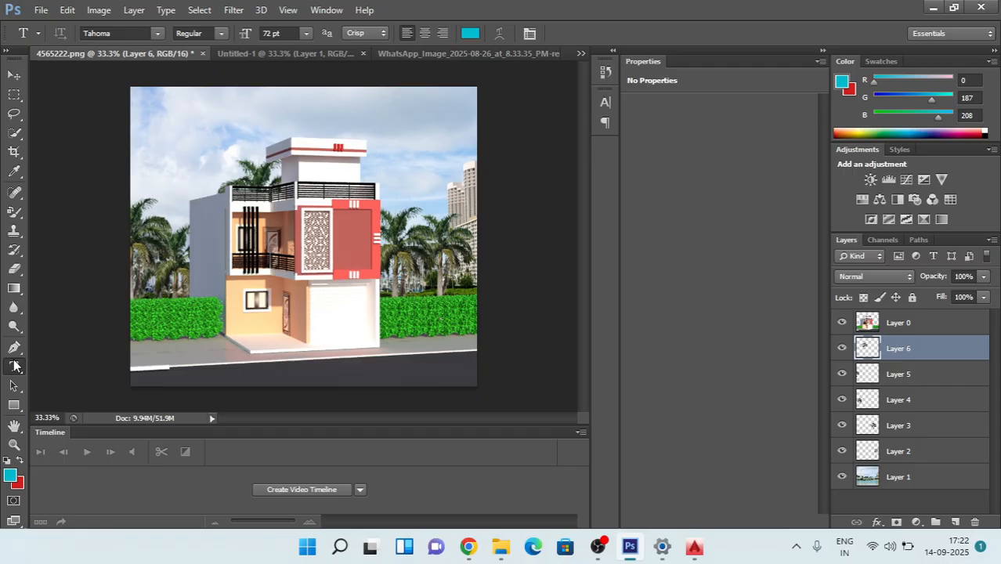
Step: Add a horizontal text title with the engineer's name in capitals, prefixed by ER, in the sky along the image's upper edge
{"action": "right_click", "coordinate": [18, 373]}
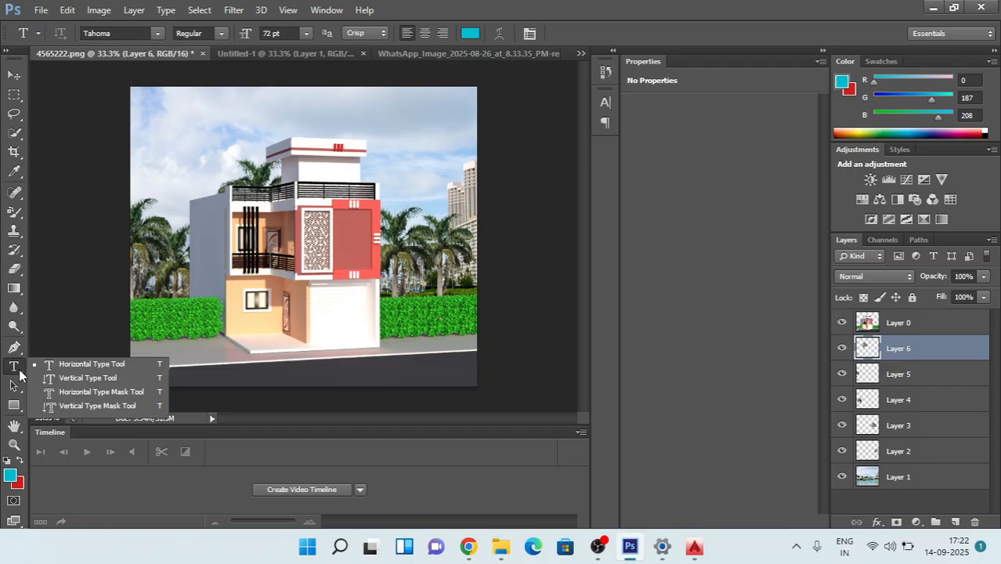
{"action": "left_click", "coordinate": [80, 365]}
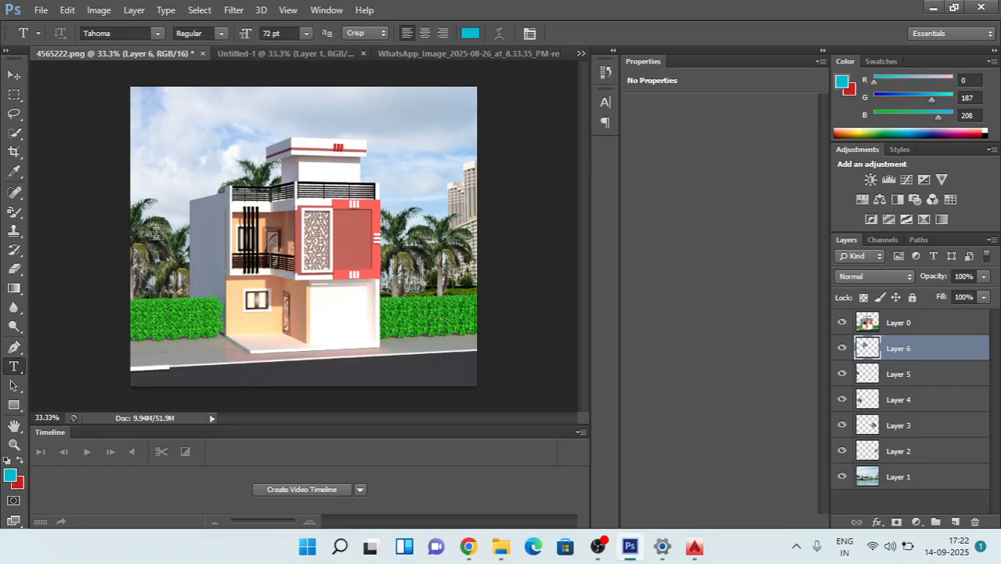
{"action": "left_click", "coordinate": [201, 101]}
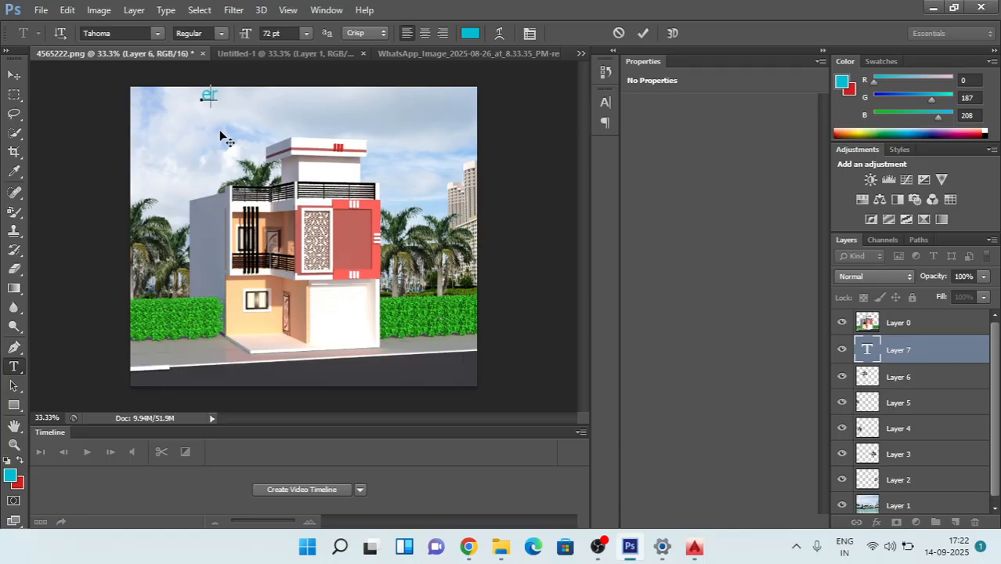
{"action": "type", "text": "ER MUKESH D "}
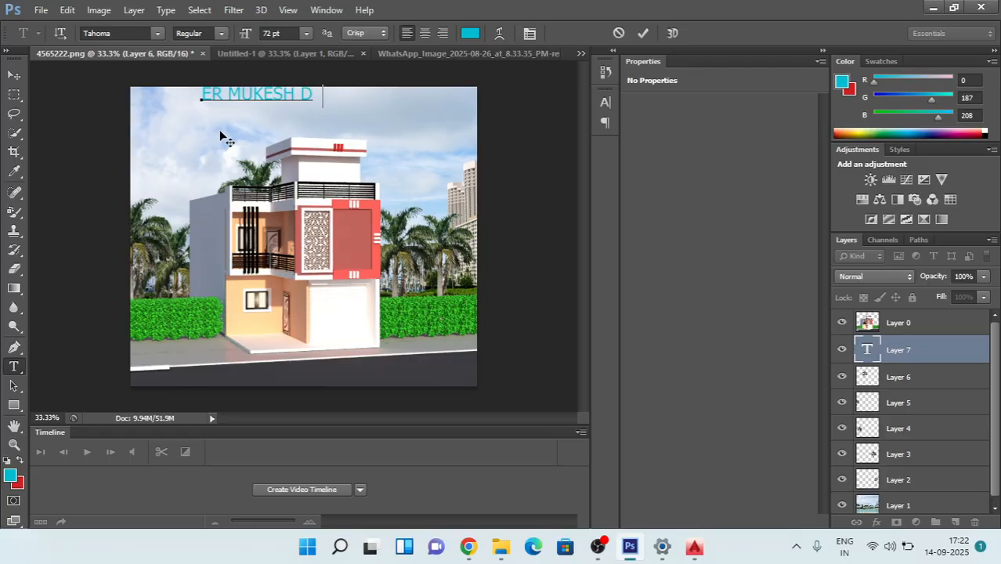
{"action": "type", "text": "M "}
{"action": "type", "text": "R"}
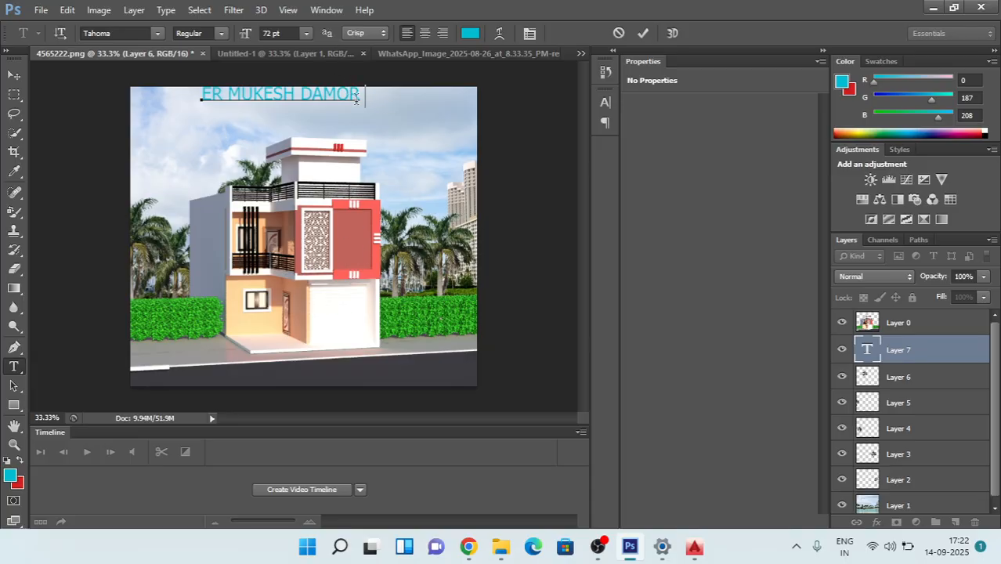
Step: Set the whole title text's font size to 60 pt
{"action": "left_click_drag", "start_coordinate": [360, 94], "coordinate": [163, 93]}
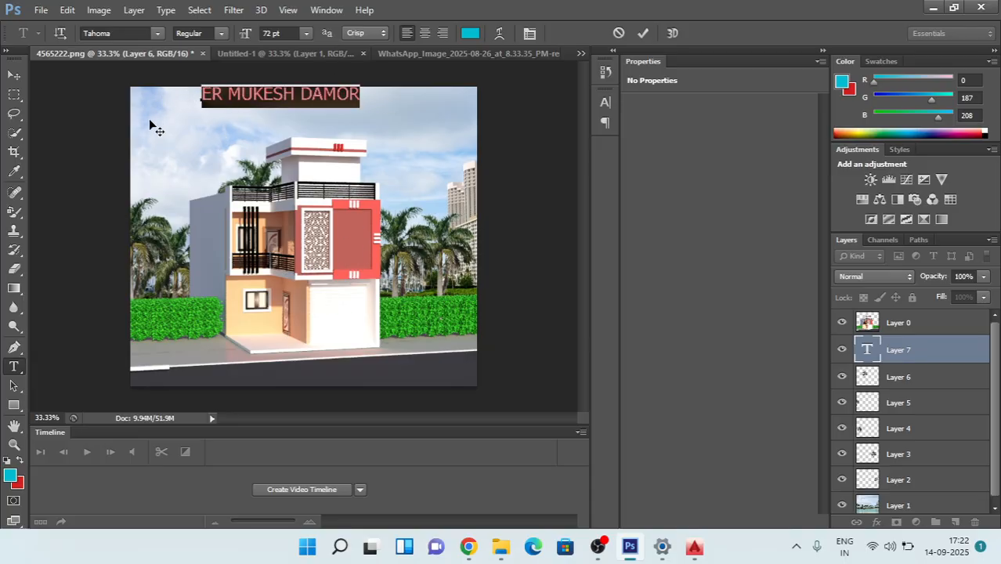
{"action": "left_click", "coordinate": [306, 33]}
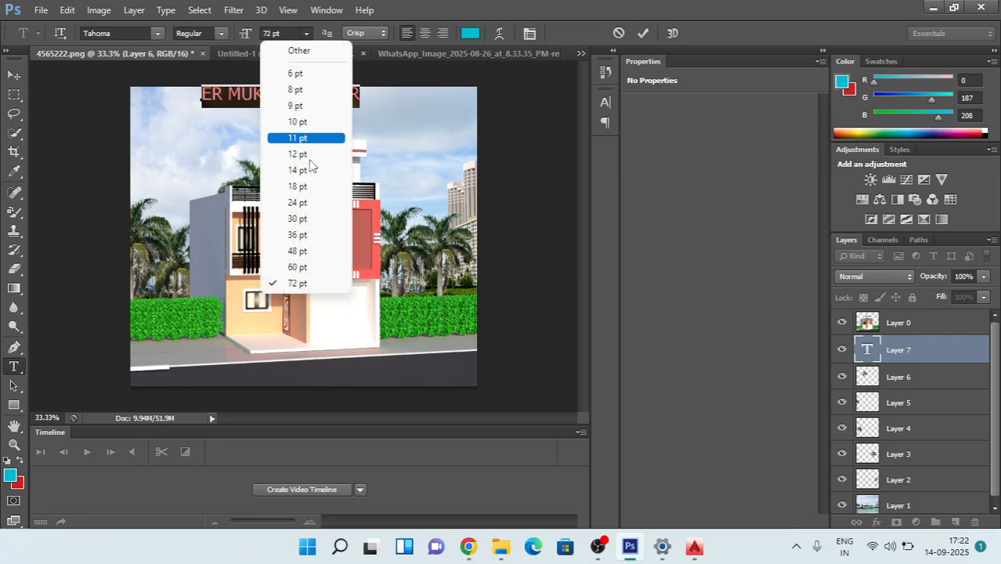
{"action": "left_click", "coordinate": [297, 268]}
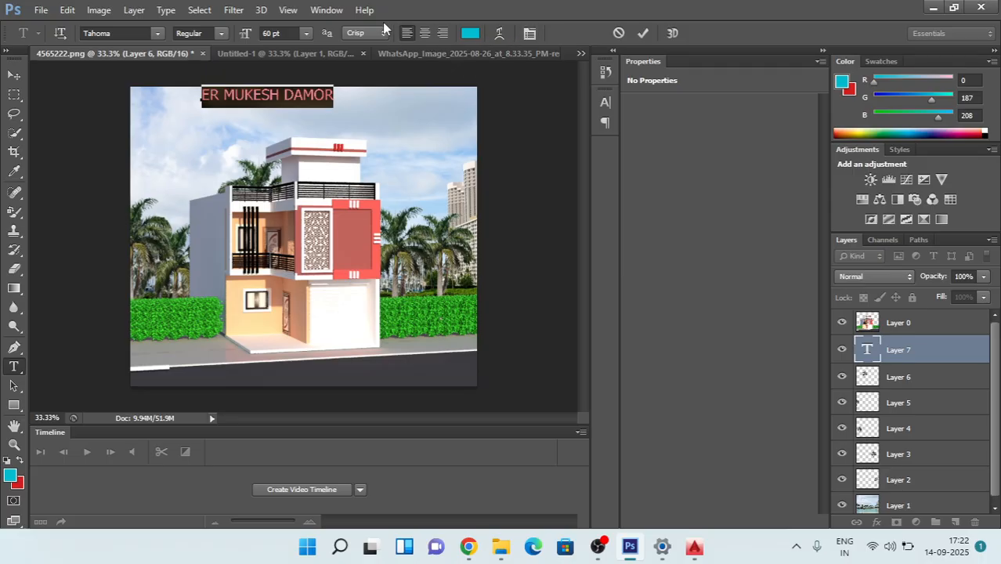
Step: Recolour the title text orange-red (#f03c0b) and commit the text edit
{"action": "left_click", "coordinate": [470, 33]}
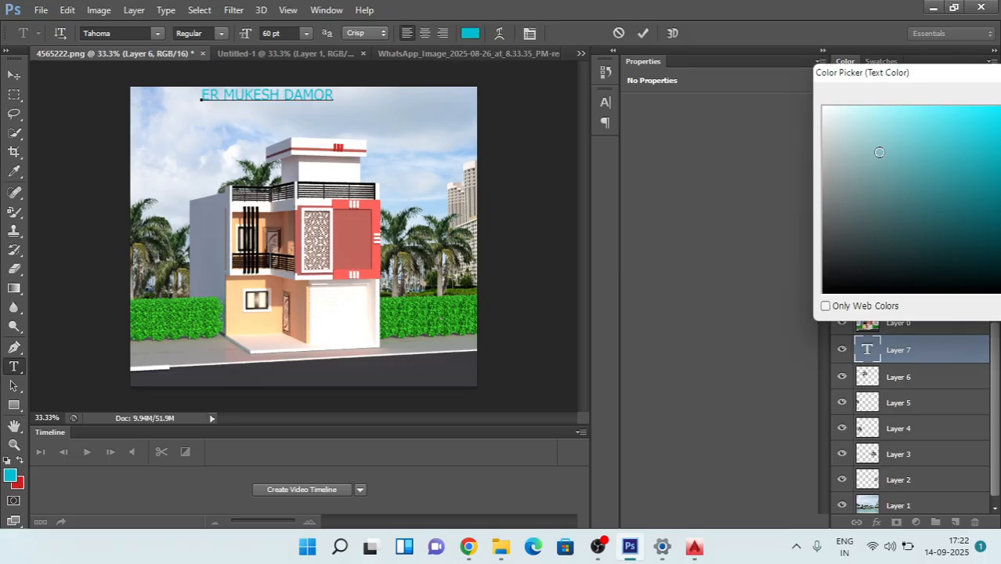
{"action": "left_click_drag", "start_coordinate": [927, 76], "coordinate": [706, 49]}
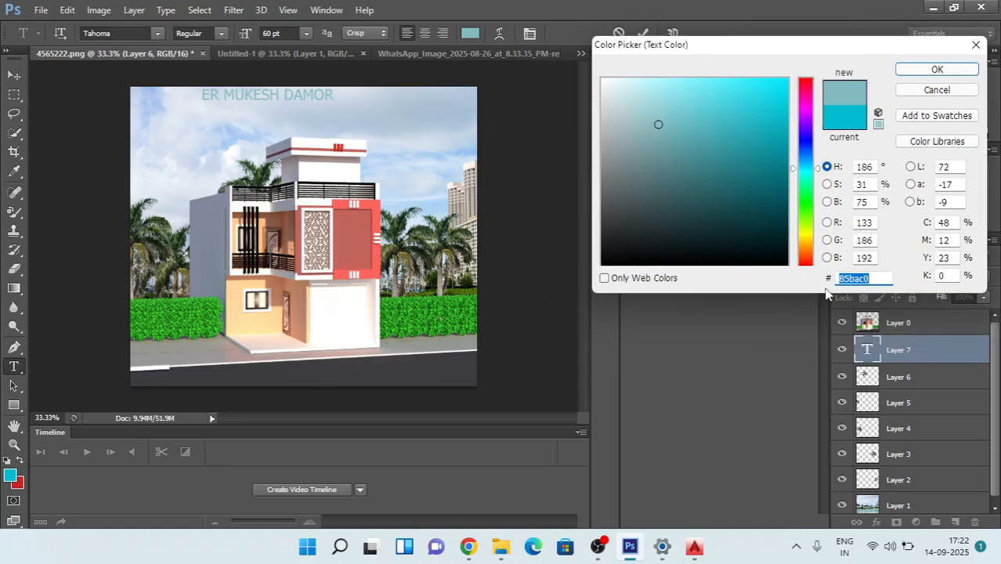
{"action": "type", "text": "705a36"}
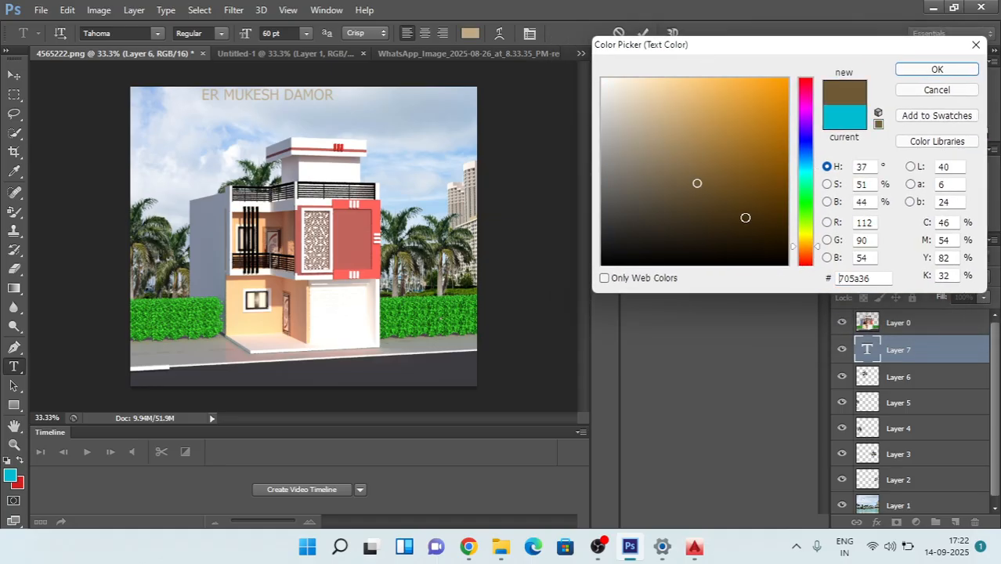
{"action": "left_click", "coordinate": [806, 258]}
{"action": "left_click", "coordinate": [717, 147]}
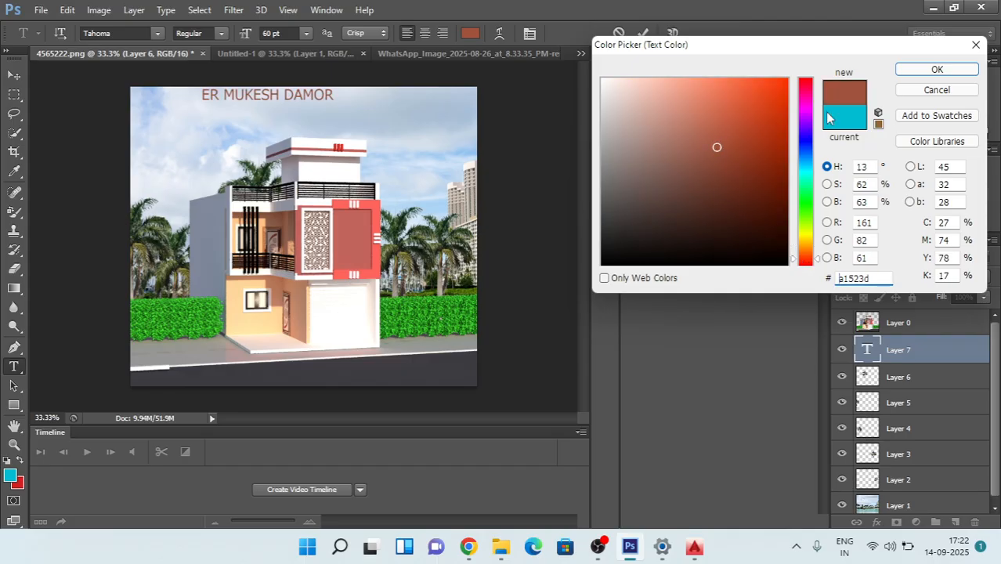
{"action": "left_click", "coordinate": [761, 95]}
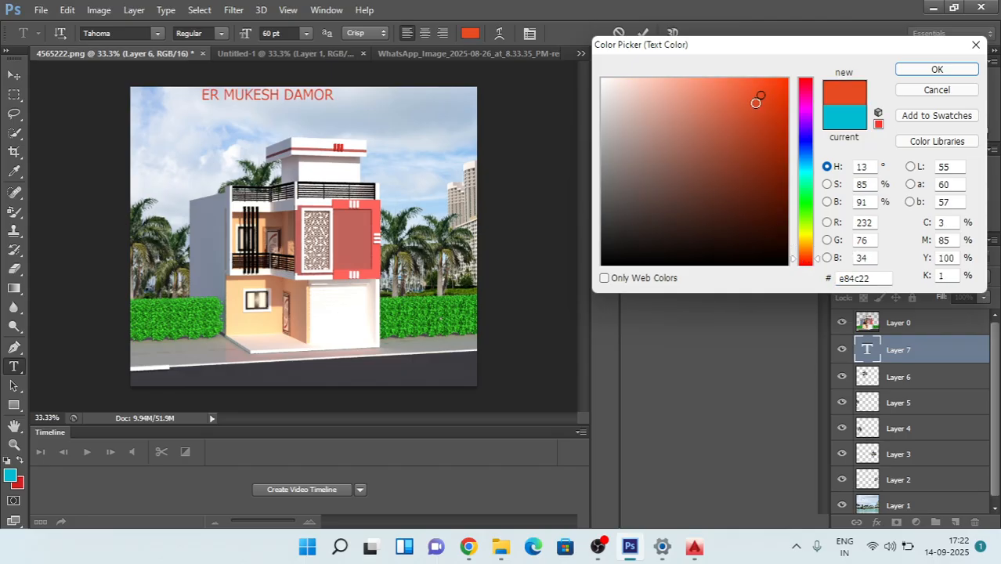
{"action": "mouse_move", "coordinate": [761, 97]}
{"action": "left_mouse_down"}
{"action": "mouse_move", "coordinate": [776, 79]}
{"action": "mouse_move", "coordinate": [779, 88]}
{"action": "left_mouse_up"}
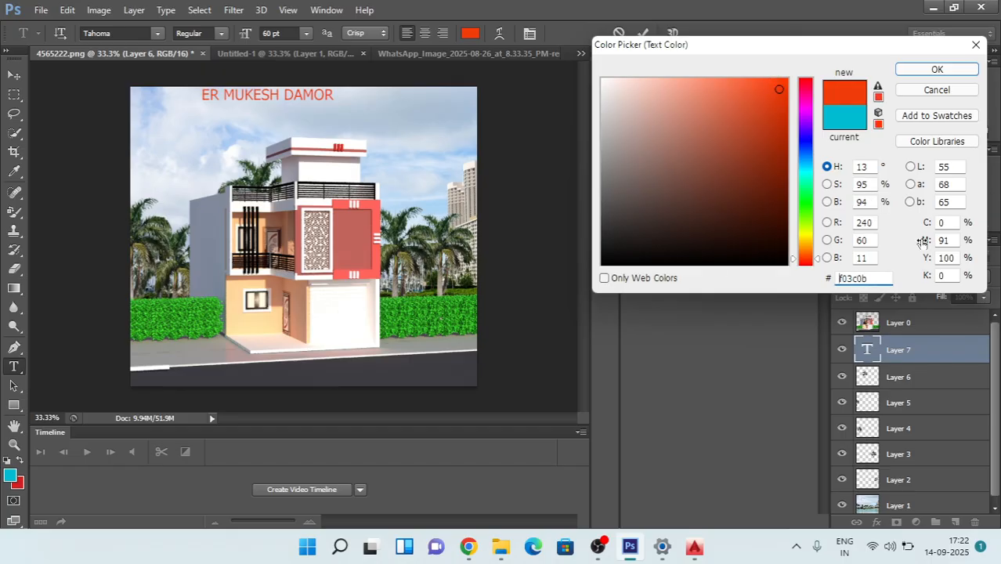
{"action": "left_click", "coordinate": [941, 70]}
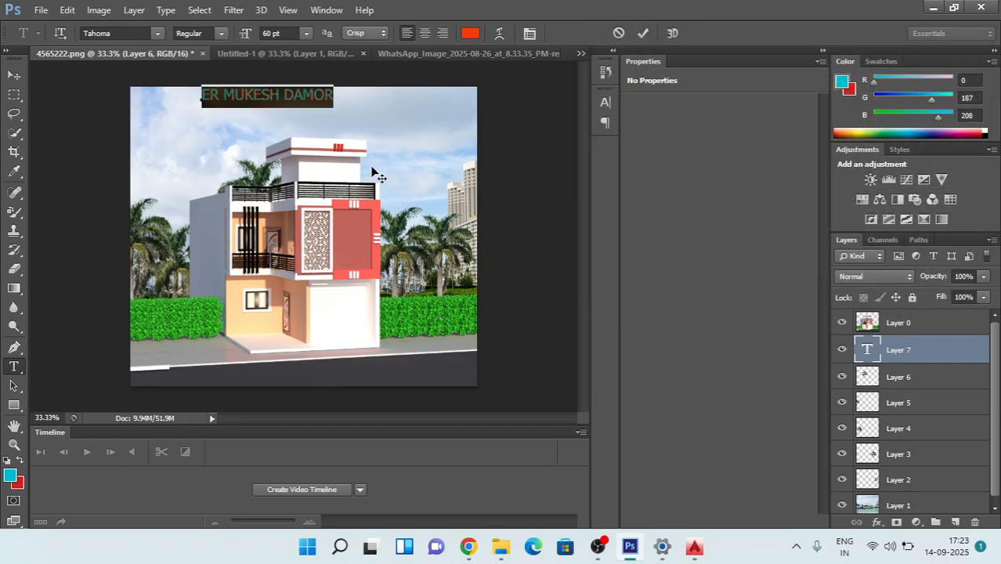
{"action": "left_click", "coordinate": [908, 406]}
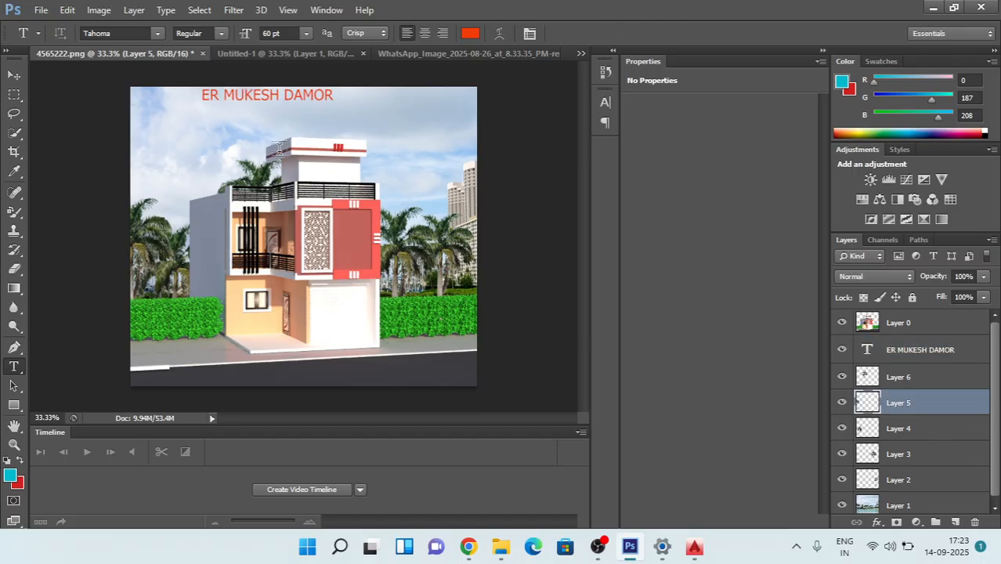
Step: Darken the house layer, Layer 0, with a Curves adjustment using an RGB point at input 141, output 121
{"action": "left_click", "coordinate": [900, 326]}
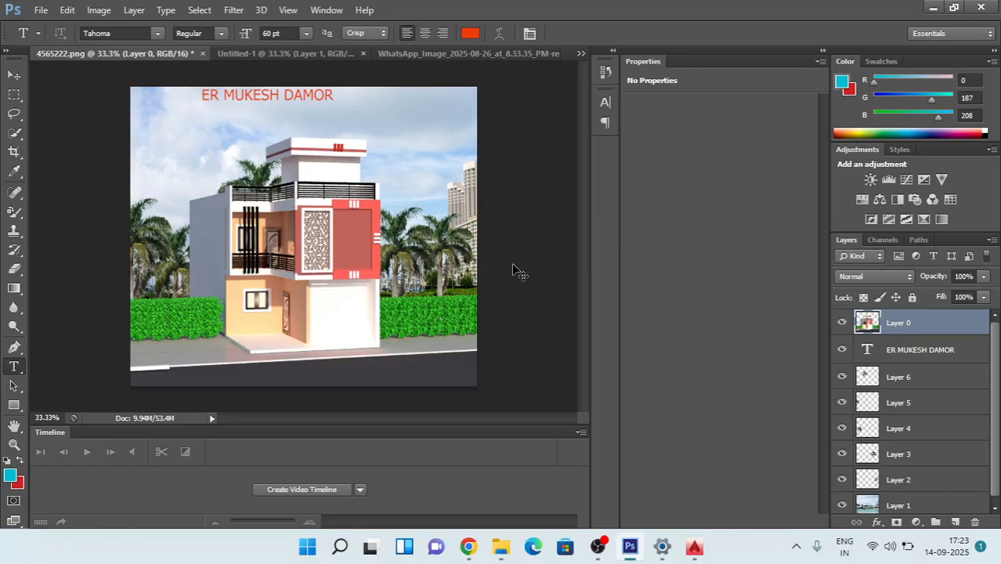
{"action": "key", "text": "ctrl+m"}
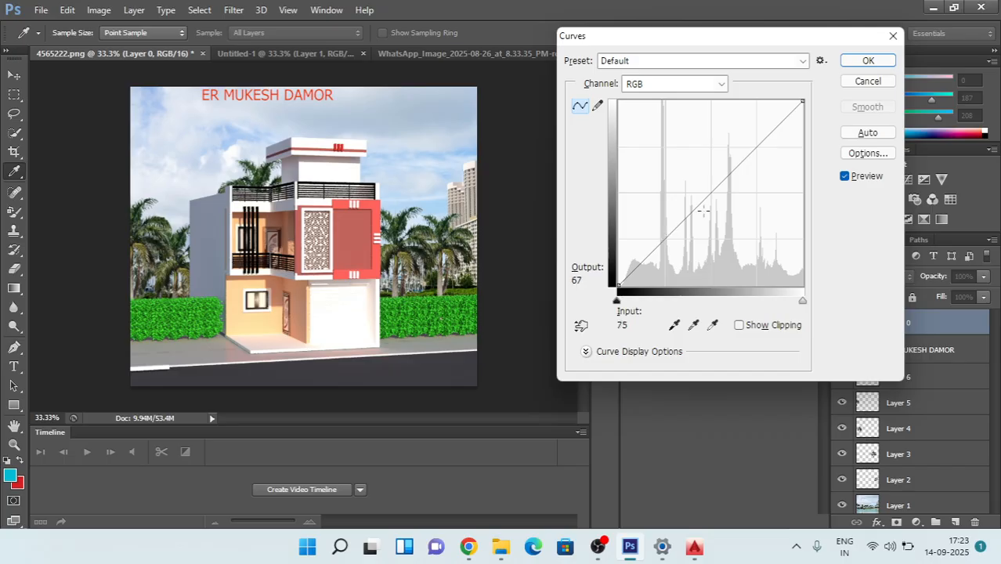
{"action": "left_click_drag", "start_coordinate": [716, 188], "coordinate": [692, 180]}
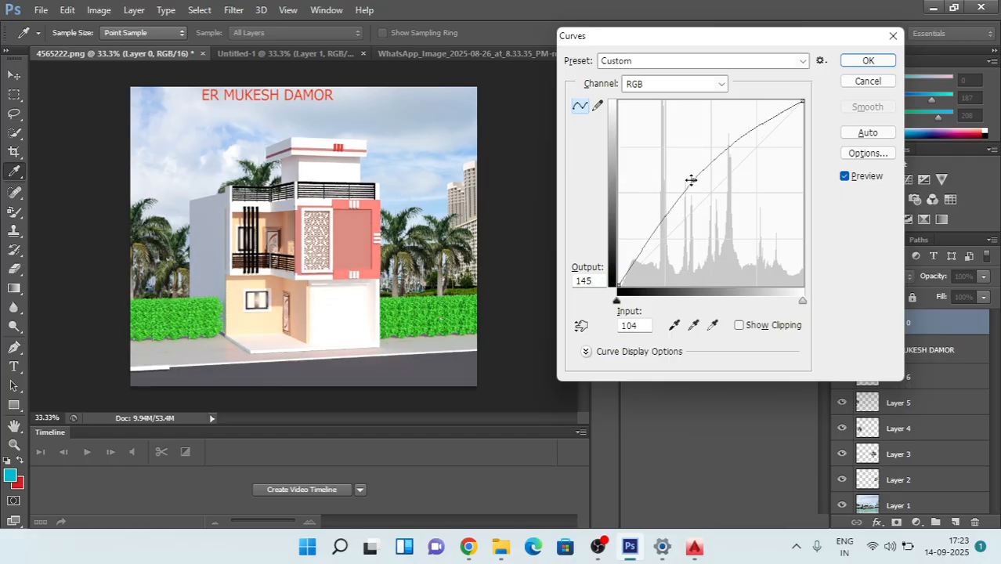
{"action": "left_click", "coordinate": [630, 547]}
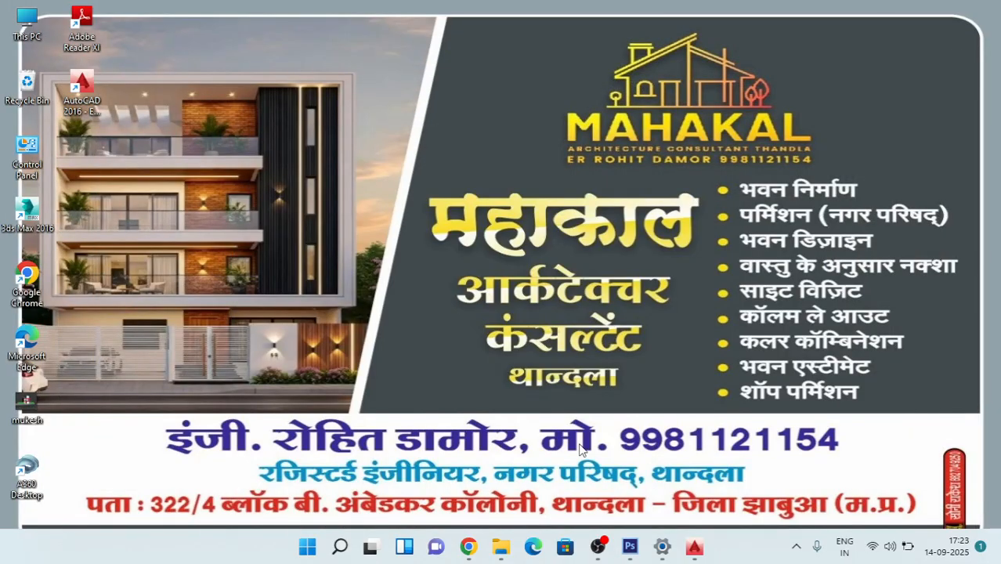
{"action": "left_click", "coordinate": [629, 549]}
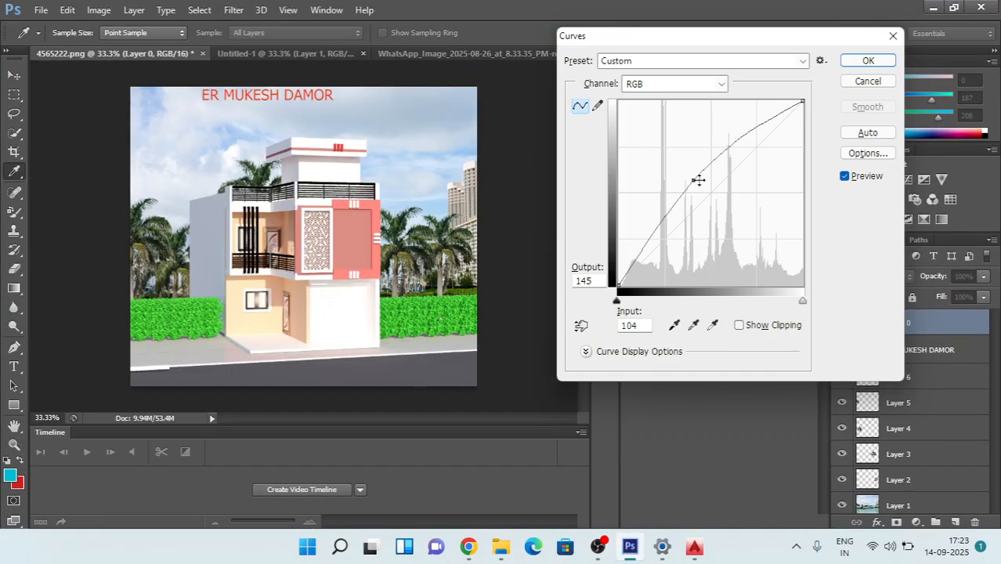
{"action": "left_click_drag", "start_coordinate": [699, 180], "coordinate": [720, 198]}
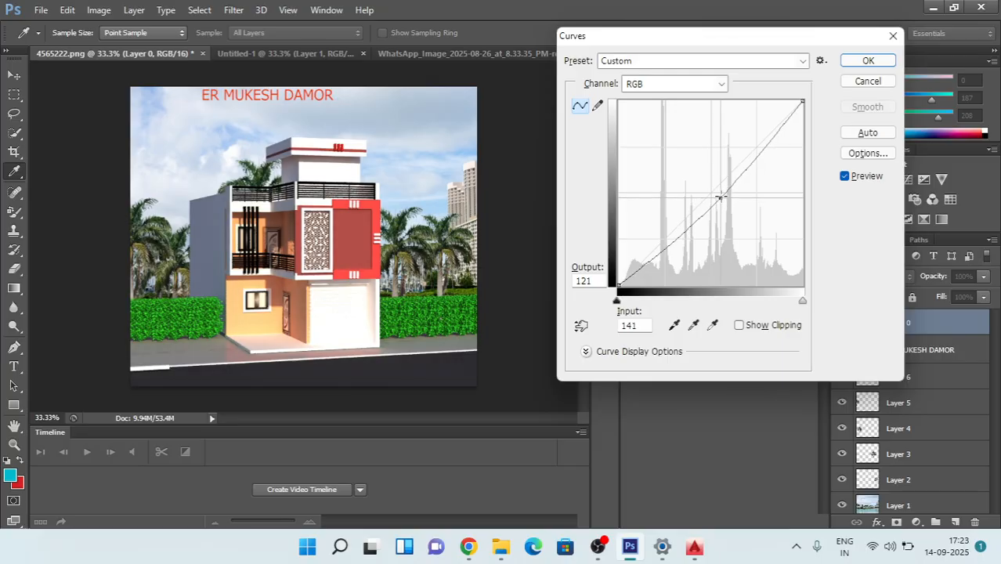
{"action": "left_click", "coordinate": [869, 61]}
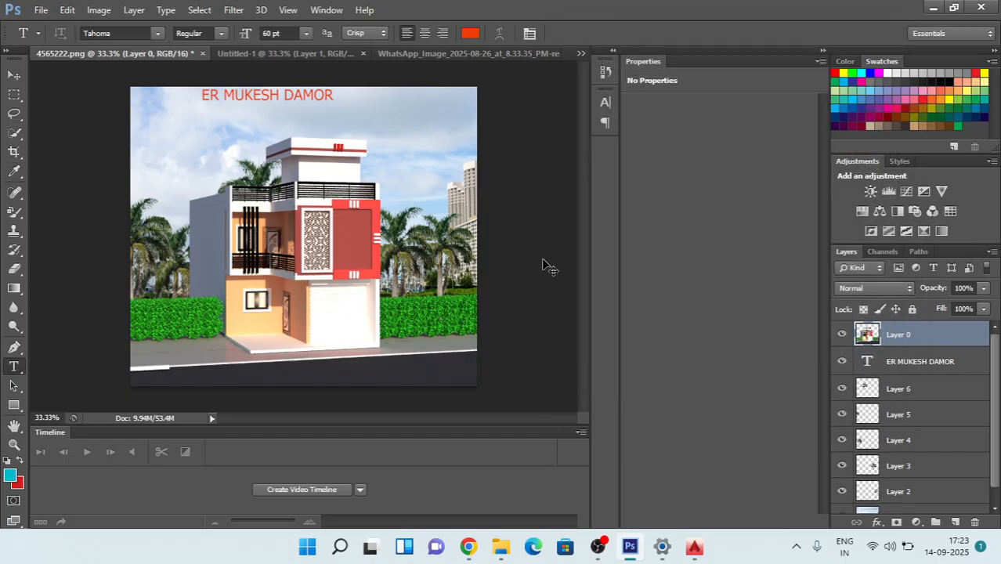
{"action": "key", "text": "ctrl+b"}
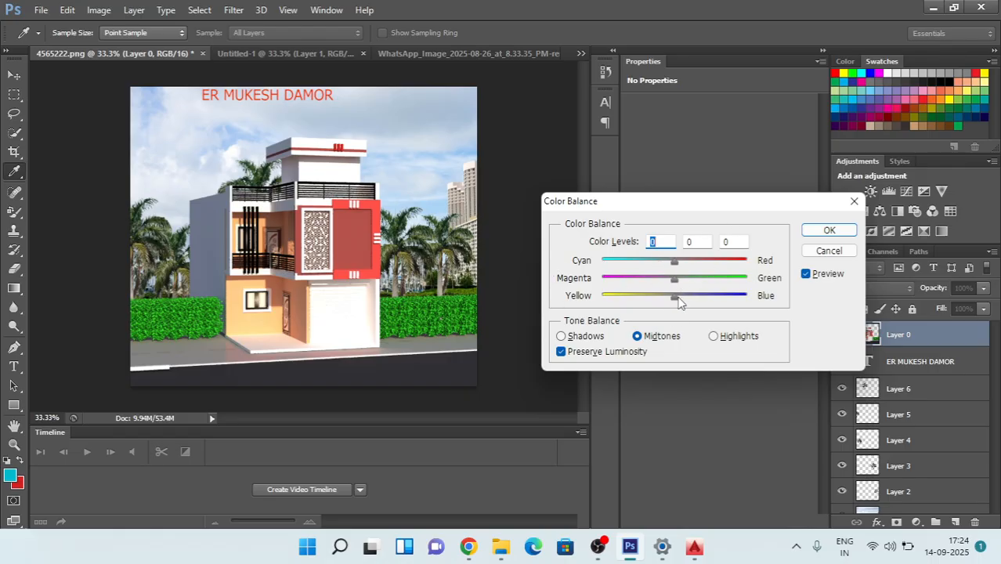
{"action": "mouse_move", "coordinate": [679, 303]}
{"action": "left_mouse_down"}
{"action": "mouse_move", "coordinate": [707, 302]}
{"action": "mouse_move", "coordinate": [648, 301]}
{"action": "mouse_move", "coordinate": [688, 296]}
{"action": "left_mouse_up"}
{"action": "left_click_drag", "start_coordinate": [696, 284], "coordinate": [676, 266]}
{"action": "left_click", "coordinate": [829, 250]}
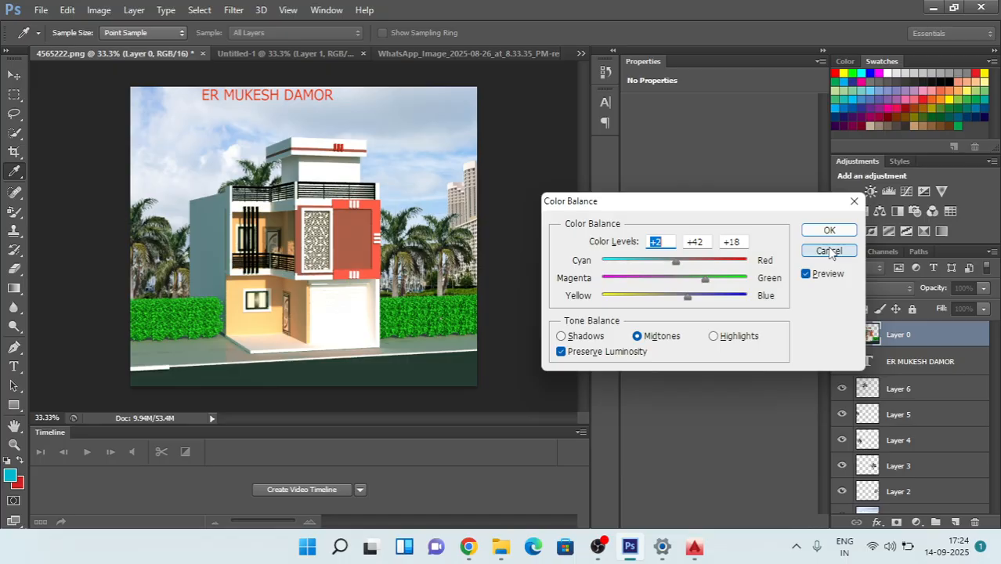
{"action": "key", "text": "t"}
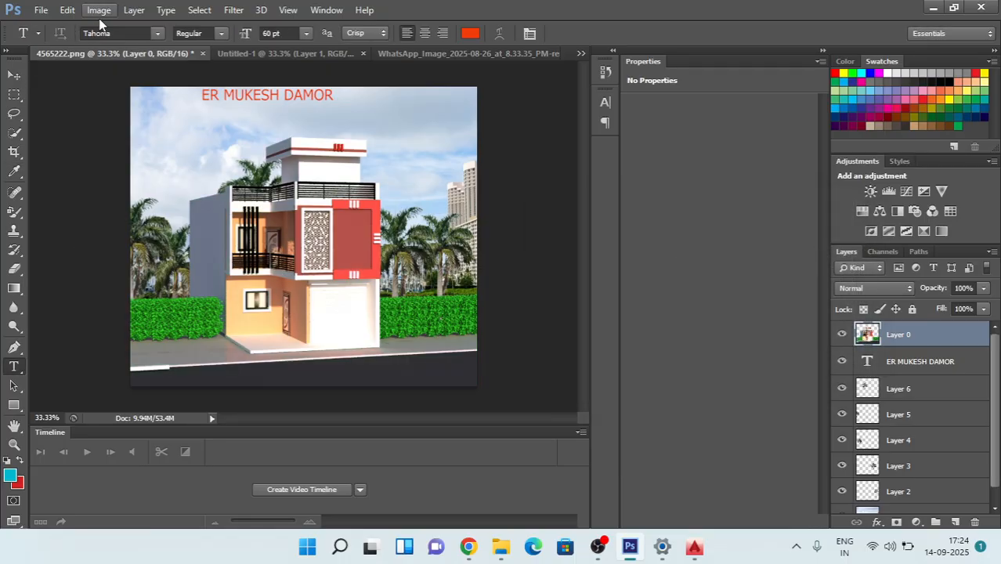
Step: Apply a Brightness/Contrast adjustment to the house layer with brightness 26 and contrast -3
{"action": "left_click", "coordinate": [68, 9]}
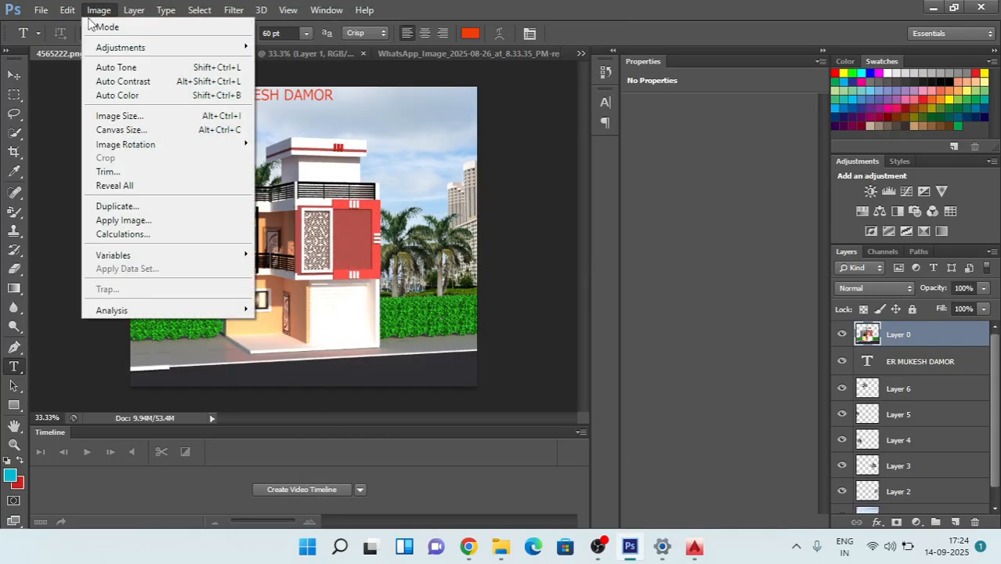
{"action": "mouse_move", "coordinate": [161, 12]}
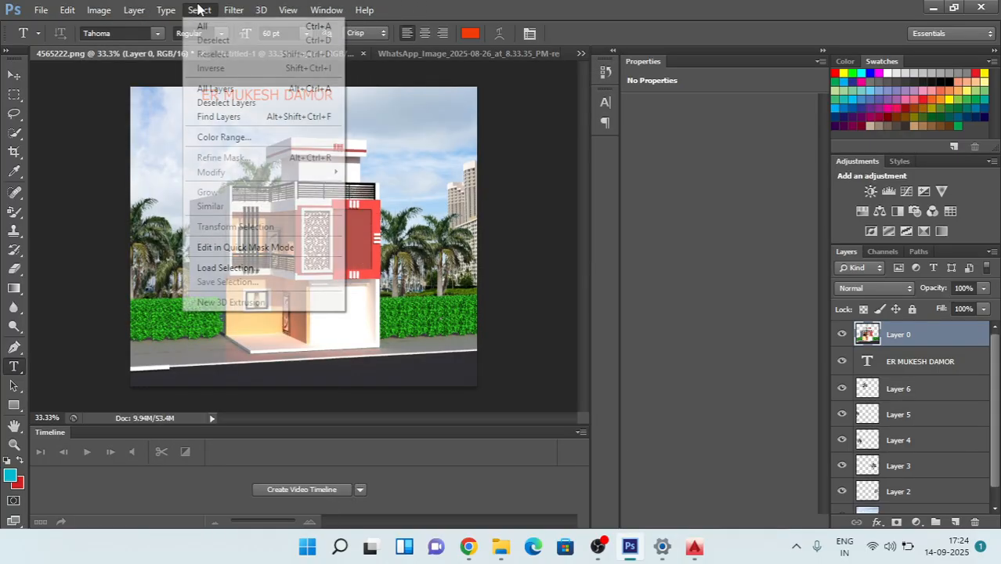
{"action": "mouse_move", "coordinate": [68, 16]}
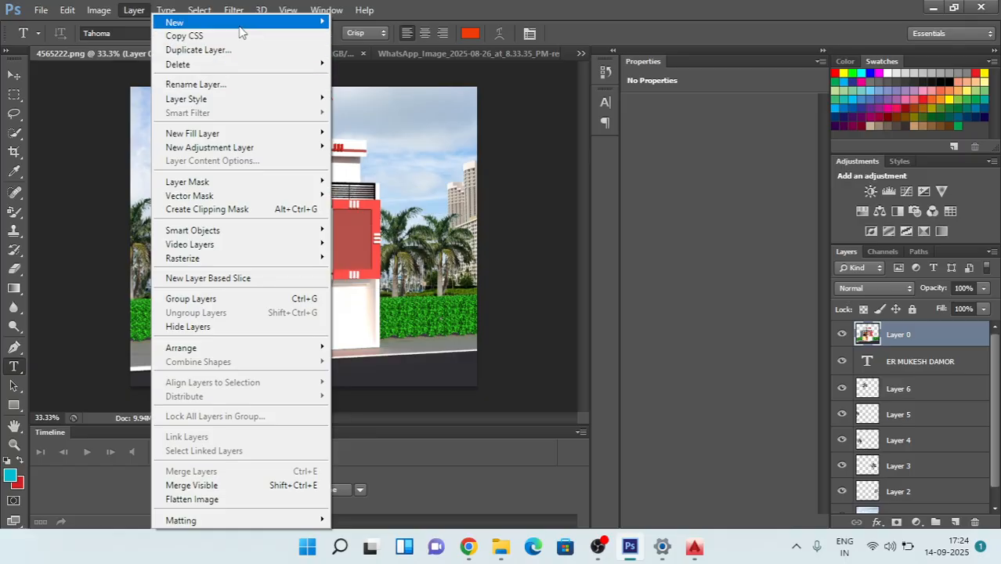
{"action": "mouse_move", "coordinate": [233, 10]}
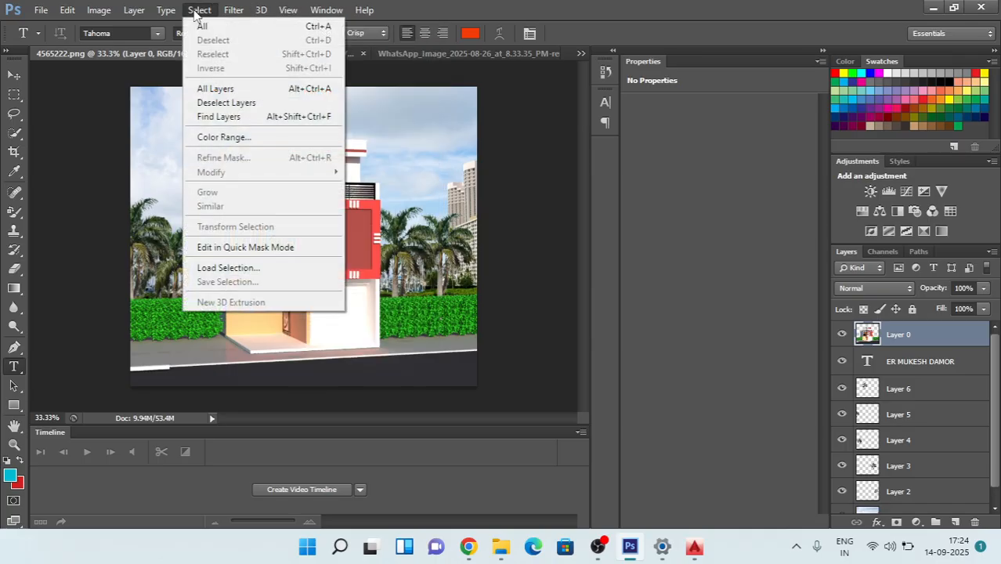
{"action": "mouse_move", "coordinate": [99, 12]}
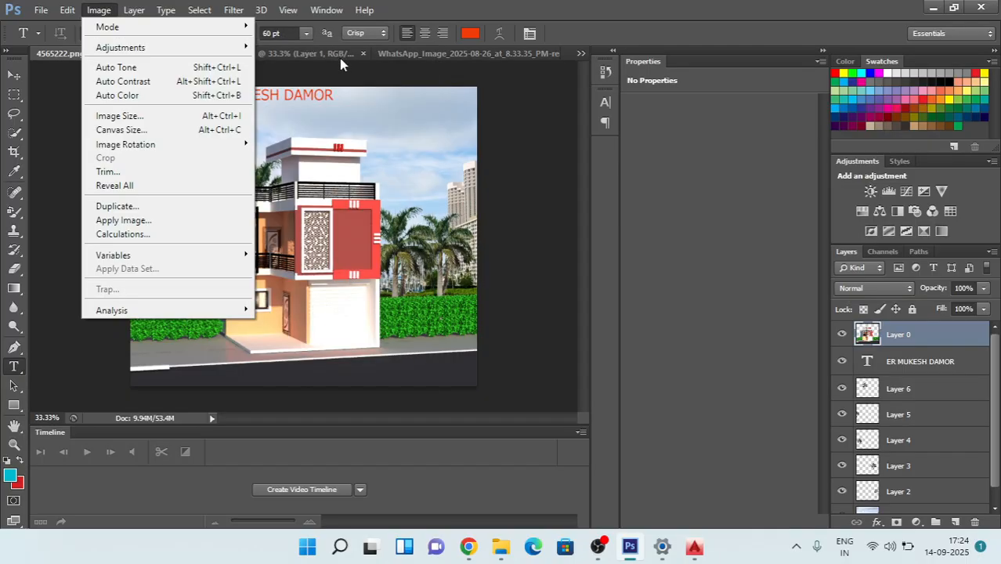
{"action": "mouse_move", "coordinate": [227, 48]}
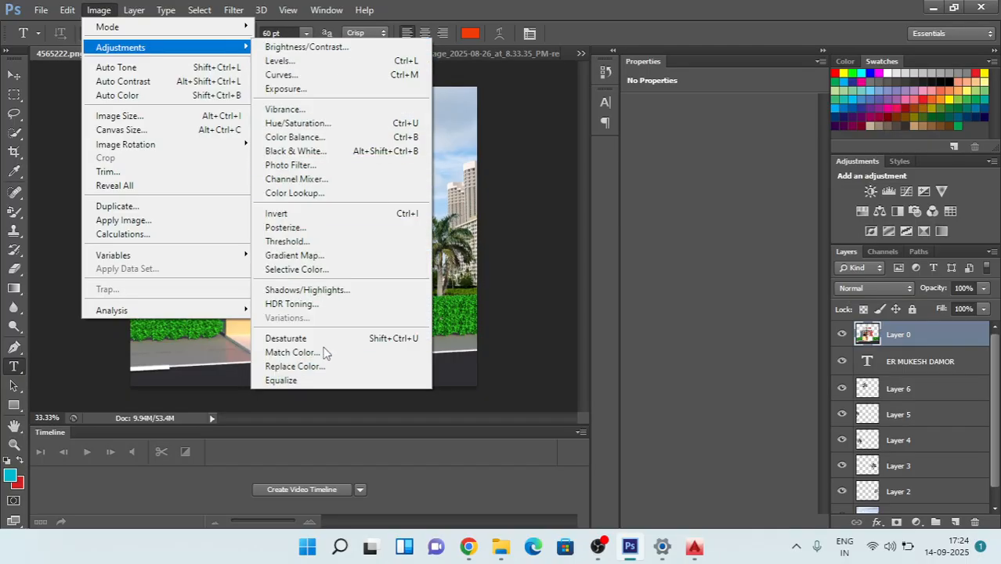
{"action": "left_click", "coordinate": [327, 48]}
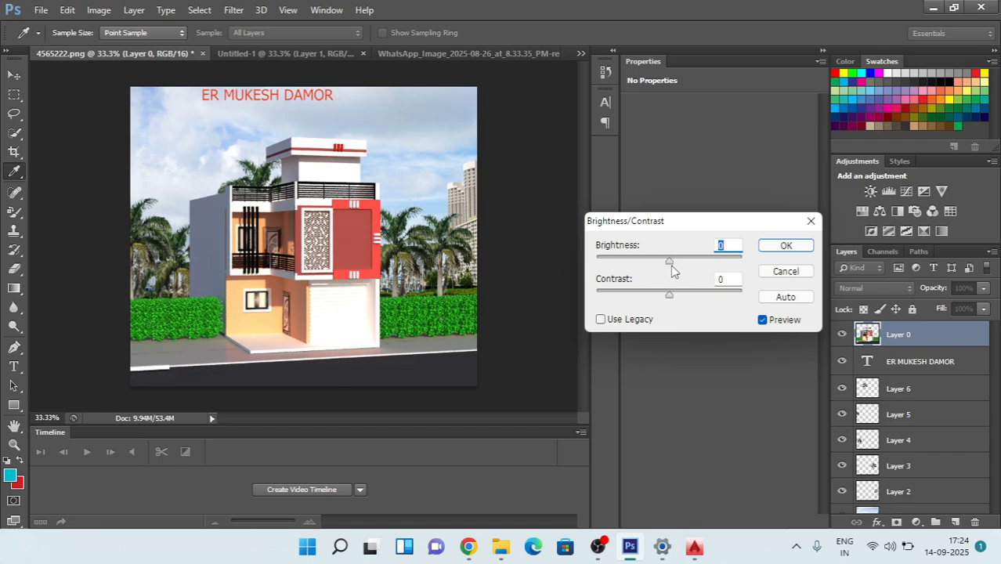
{"action": "left_click_drag", "start_coordinate": [670, 261], "coordinate": [666, 285]}
{"action": "left_click", "coordinate": [786, 246]}
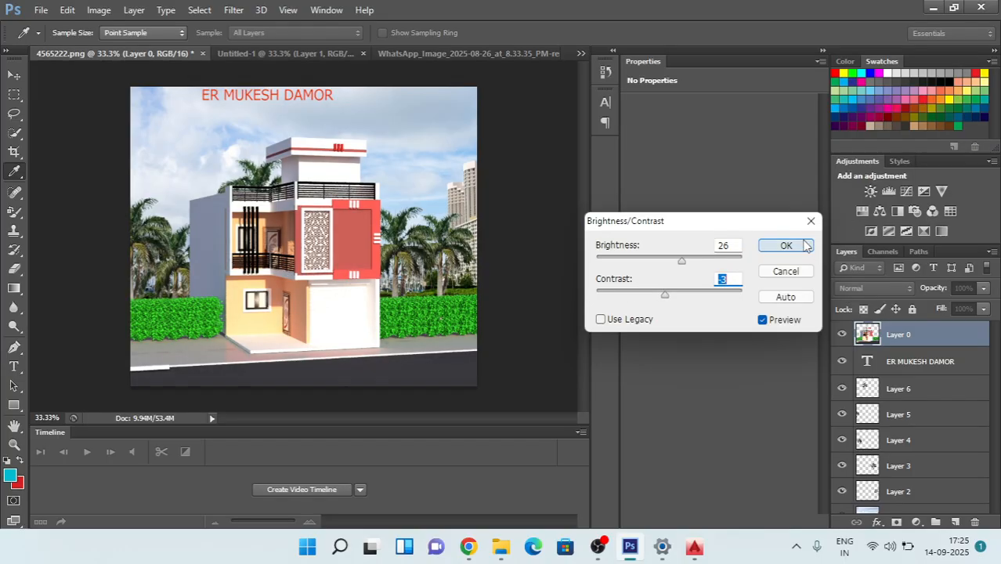
{"action": "key", "text": "t"}
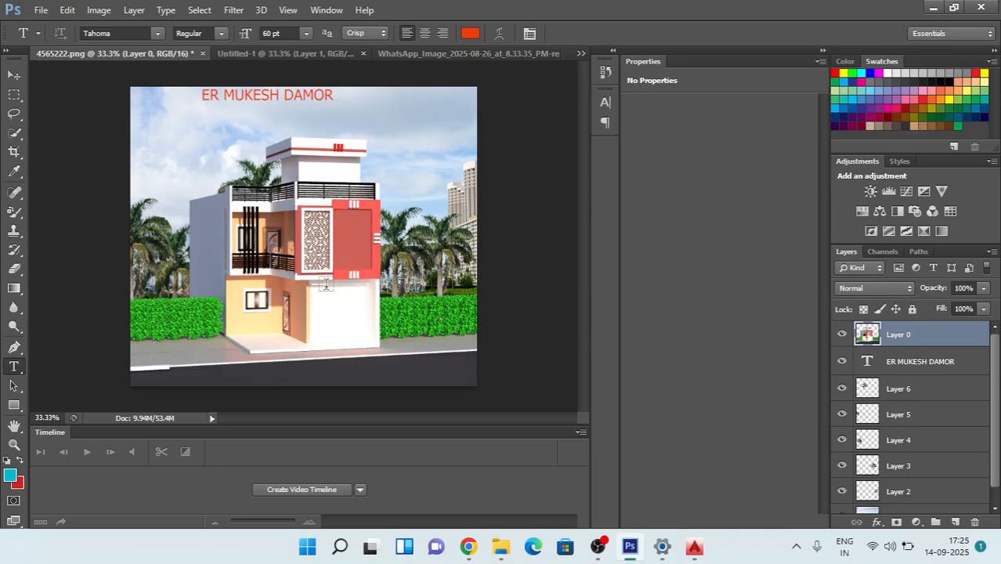
Step: Lighten the house's ground-floor walls using the Dodge tool with the Midtones range and 72% exposure
{"action": "left_click", "coordinate": [15, 446]}
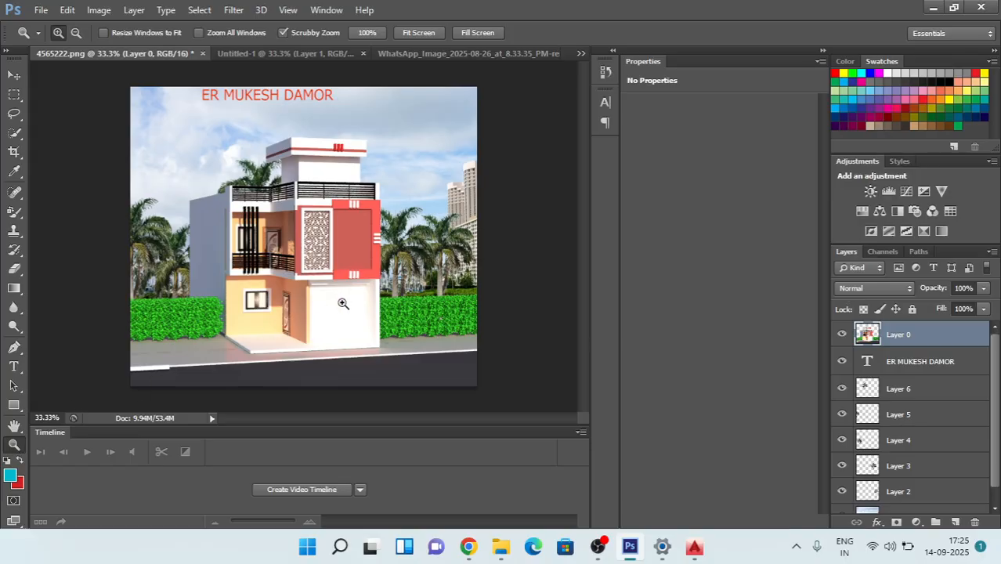
{"action": "left_click", "coordinate": [17, 327]}
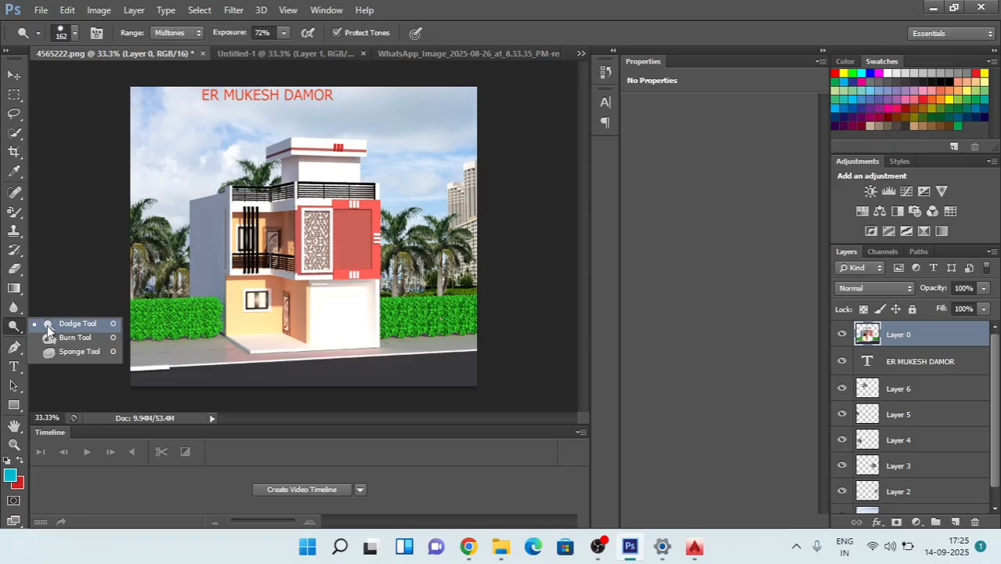
{"action": "left_click", "coordinate": [79, 324]}
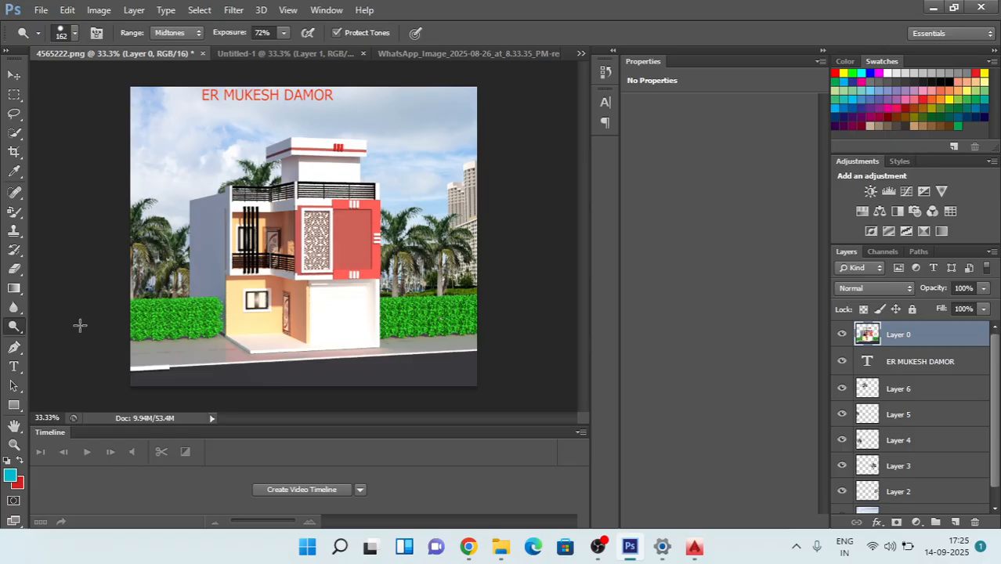
{"action": "left_click_drag", "start_coordinate": [348, 287], "coordinate": [243, 291]}
{"action": "left_click", "coordinate": [241, 293]}
{"action": "left_click", "coordinate": [239, 329]}
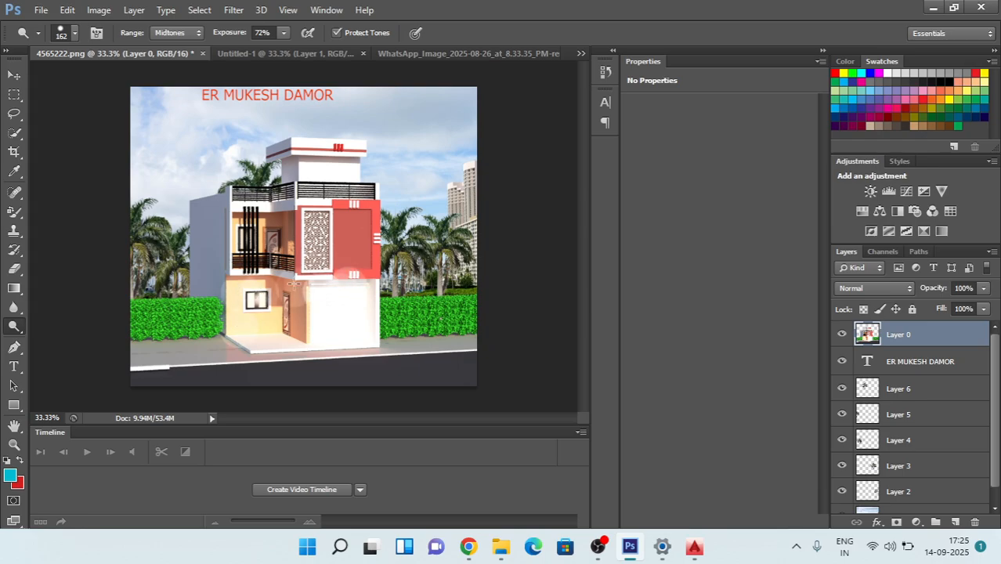
Step: Dodge spots on the house's red upper-floor panel, the balcony walls and the rooftop room
{"action": "left_click", "coordinate": [358, 222]}
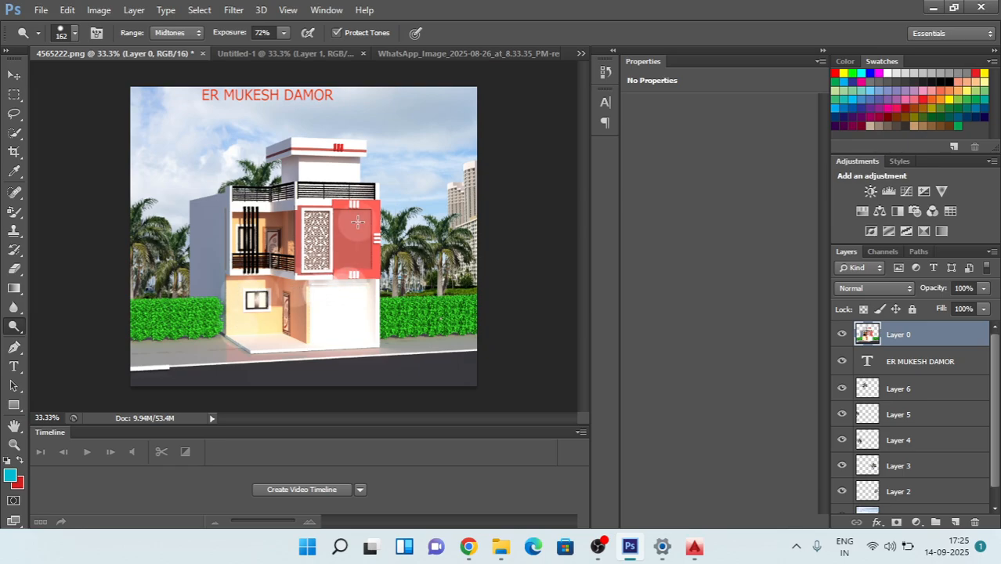
{"action": "left_click", "coordinate": [277, 224]}
{"action": "left_click", "coordinate": [240, 231]}
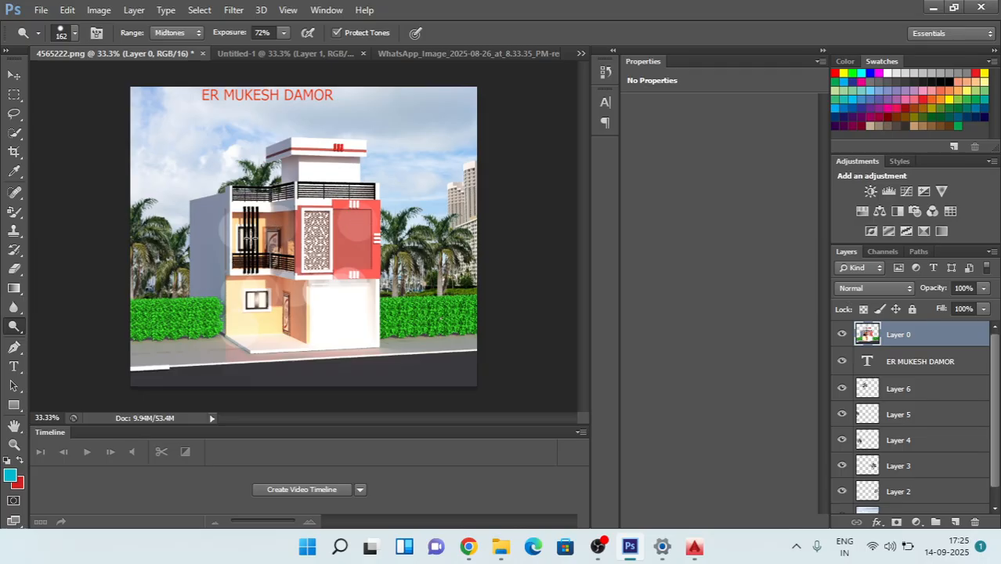
{"action": "left_click", "coordinate": [290, 239]}
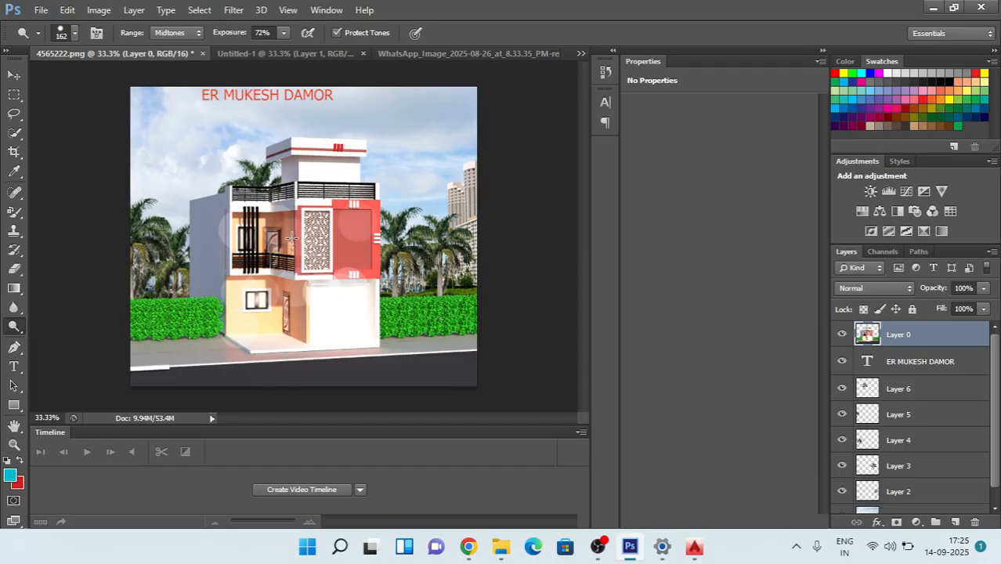
{"action": "left_click", "coordinate": [315, 161]}
{"action": "left_click", "coordinate": [279, 165]}
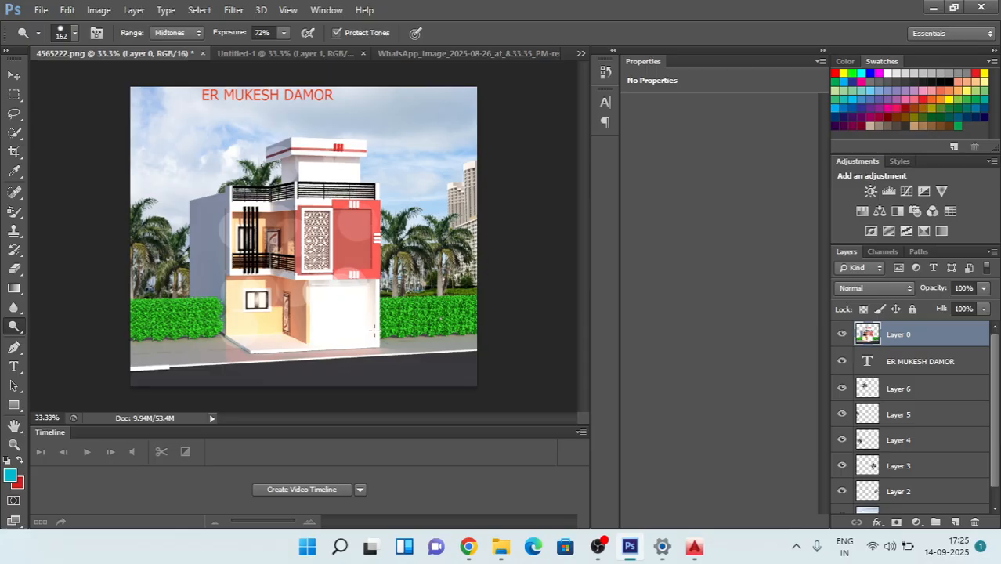
{"action": "key", "text": "ctrl+y"}
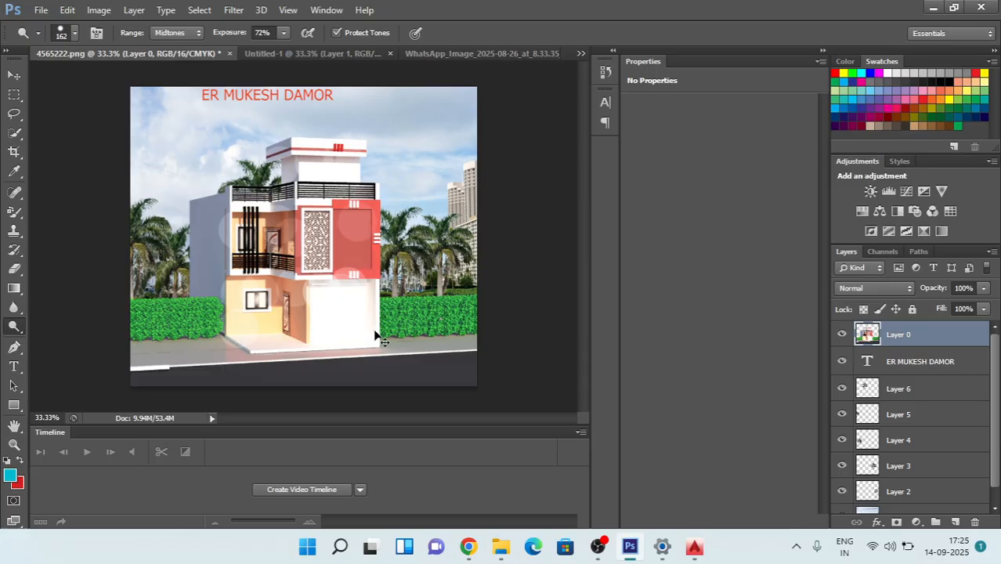
{"action": "key", "text": "ctrl+y"}
{"action": "key", "text": "ctrl+y"}
{"action": "key", "text": "ctrl+y"}
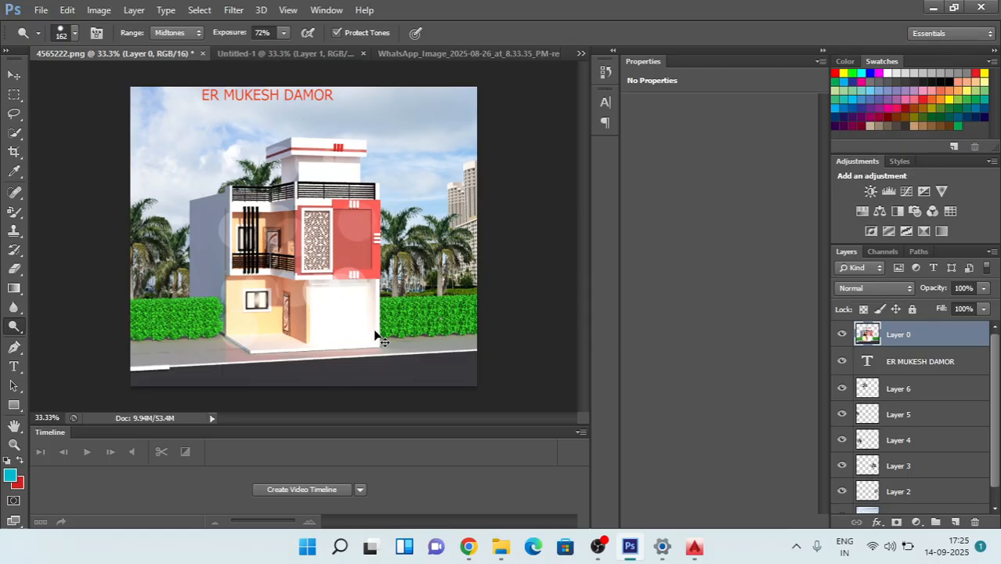
Step: Inspect the dodged house facade and its lattice panel up close and in the overall composition
{"action": "key", "text": "z"}
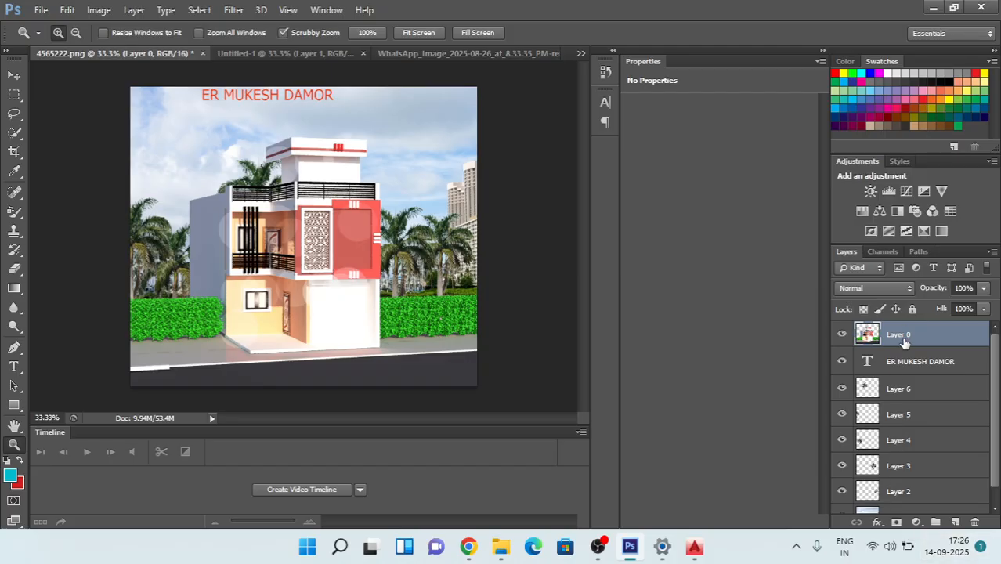
{"action": "key", "text": "ctrl+plus"}
{"action": "key", "text": "ctrl+plus"}
{"action": "key", "text": "ctrl+plus"}
{"action": "key", "text": "ctrl+plus"}
{"action": "key", "text": "ctrl+plus"}
{"action": "key", "text": "ctrl+plus"}
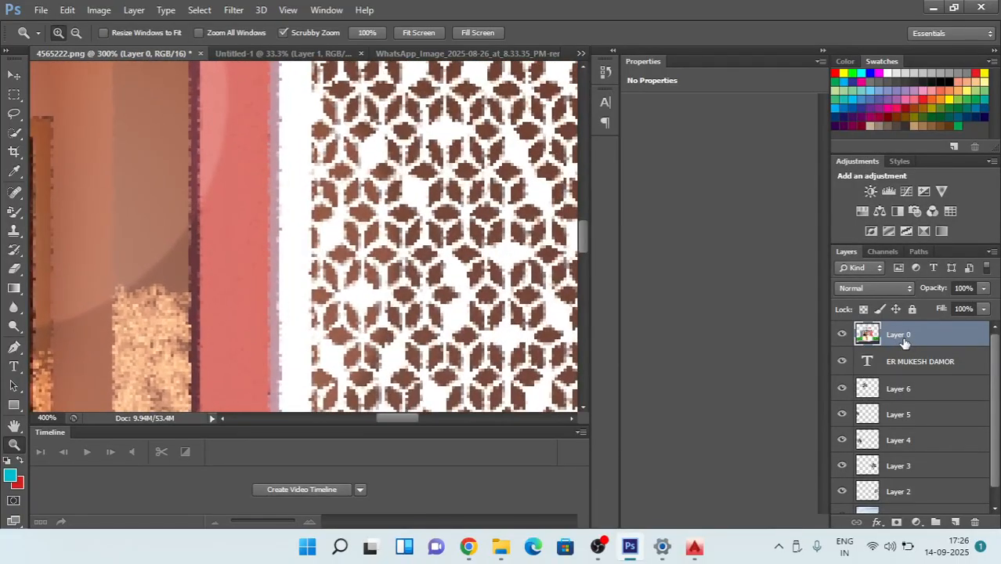
{"action": "key", "text": "ctrl+plus"}
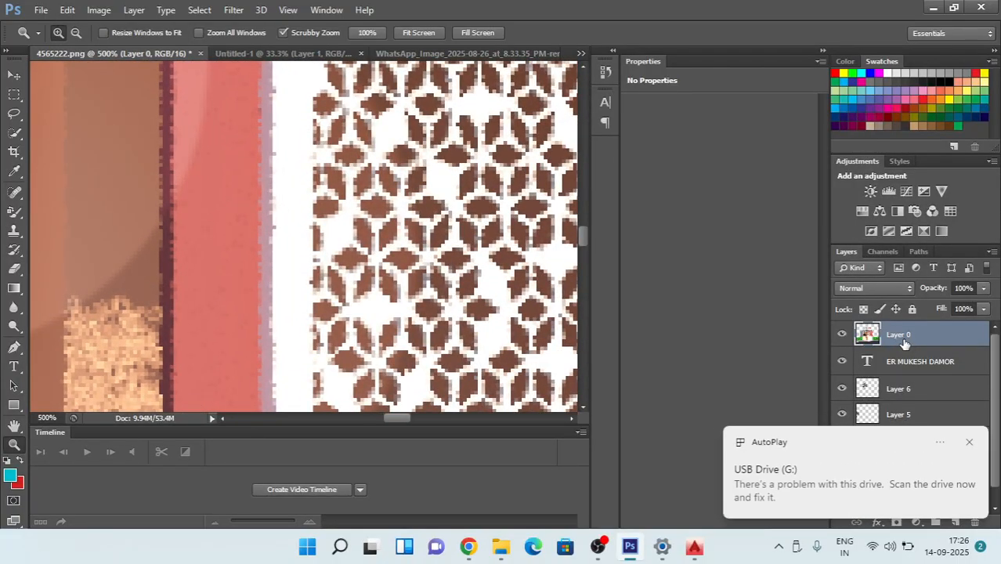
{"action": "key", "text": "ctrl+minus"}
{"action": "key", "text": "ctrl+minus"}
{"action": "key", "text": "ctrl+minus"}
{"action": "key", "text": "ctrl+minus"}
{"action": "key", "text": "ctrl+minus"}
{"action": "key", "text": "ctrl+minus"}
{"action": "key", "text": "ctrl+minus"}
{"action": "key", "text": "ctrl+minus"}
{"action": "key", "text": "ctrl+minus"}
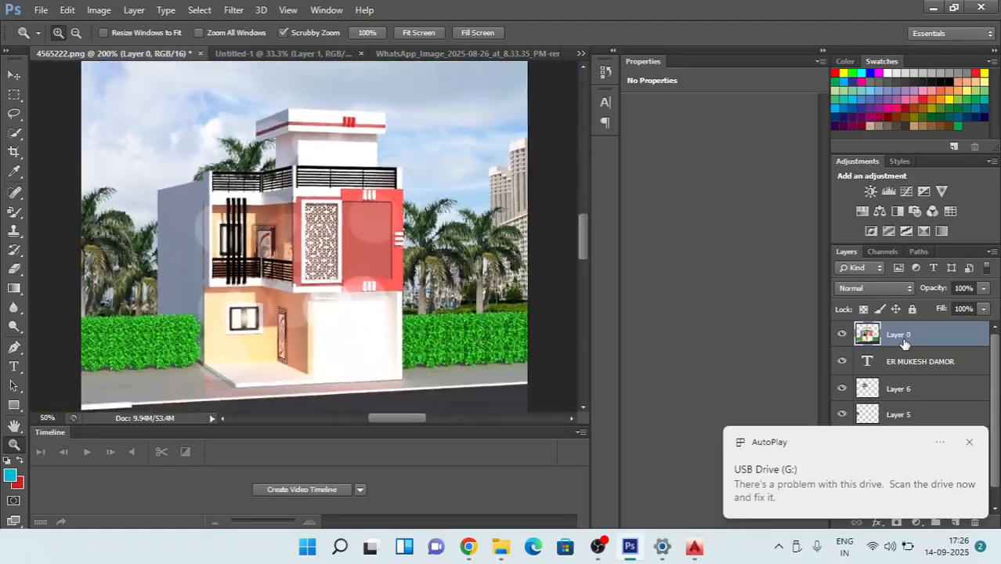
{"action": "key", "text": "ctrl+minus"}
{"action": "key", "text": "ctrl+minus"}
{"action": "key", "text": "ctrl+minus"}
{"action": "key", "text": "ctrl+minus"}
{"action": "key", "text": "ctrl+minus"}
{"action": "key", "text": "ctrl+minus"}
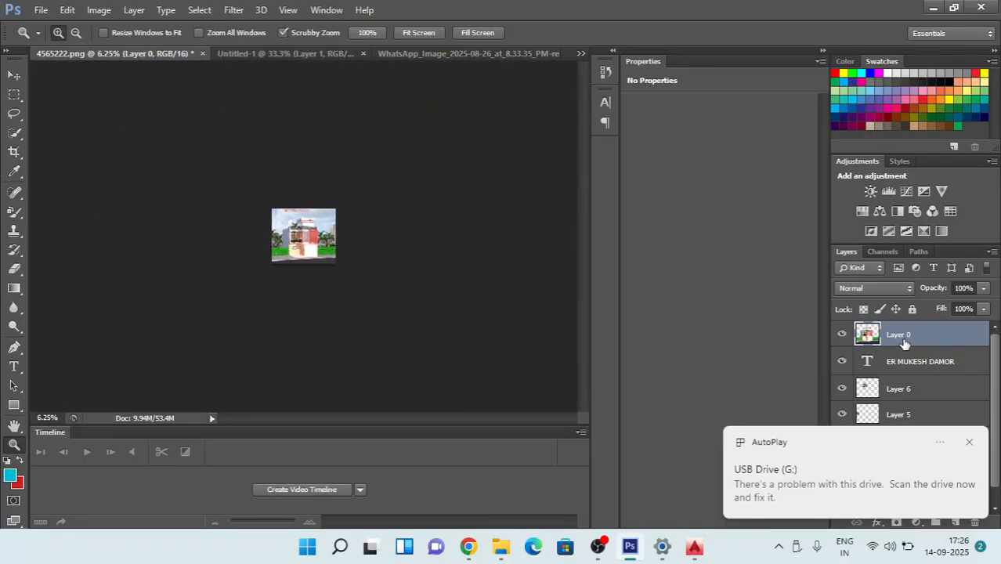
{"action": "key", "text": "ctrl+plus"}
{"action": "key", "text": "ctrl+plus"}
{"action": "key", "text": "ctrl+plus"}
{"action": "key", "text": "ctrl+plus"}
{"action": "key", "text": "ctrl+plus"}
{"action": "key", "text": "ctrl+plus"}
{"action": "key", "text": "ctrl+plus"}
{"action": "key", "text": "ctrl+plus"}
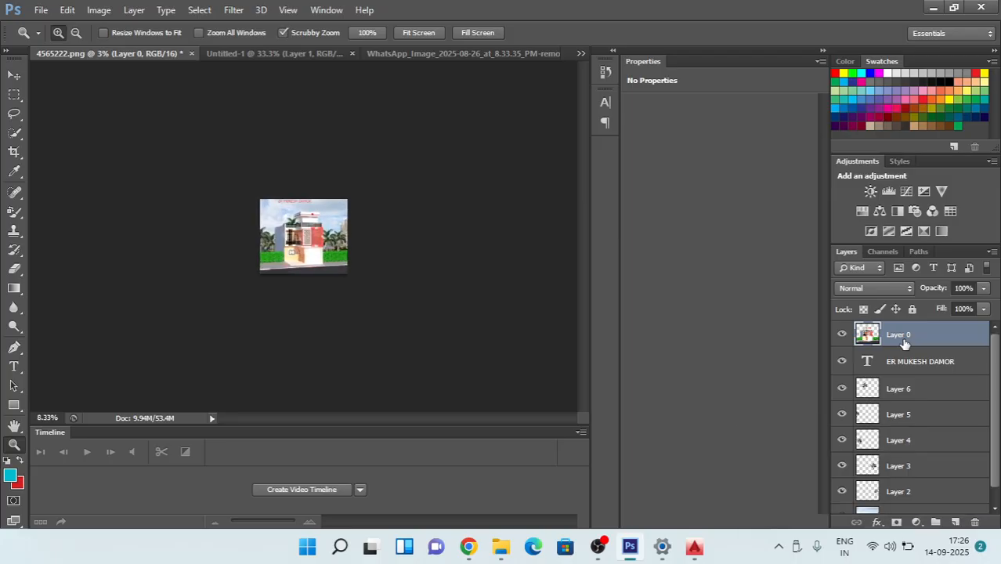
{"action": "key", "text": "ctrl+plus"}
{"action": "key", "text": "ctrl+plus"}
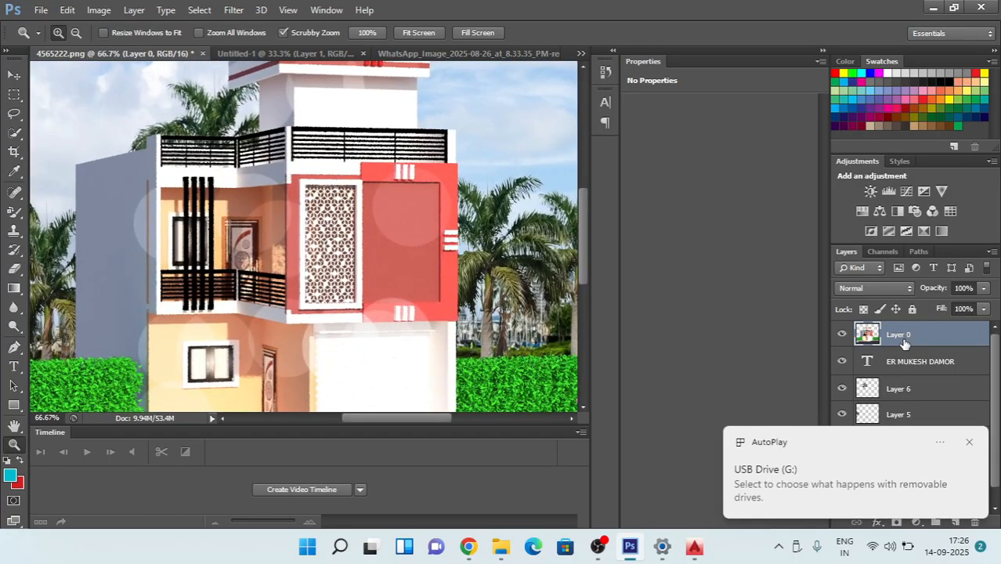
{"action": "key", "text": "ctrl+minus"}
{"action": "key", "text": "ctrl+minus"}
{"action": "key", "text": "ctrl+minus"}
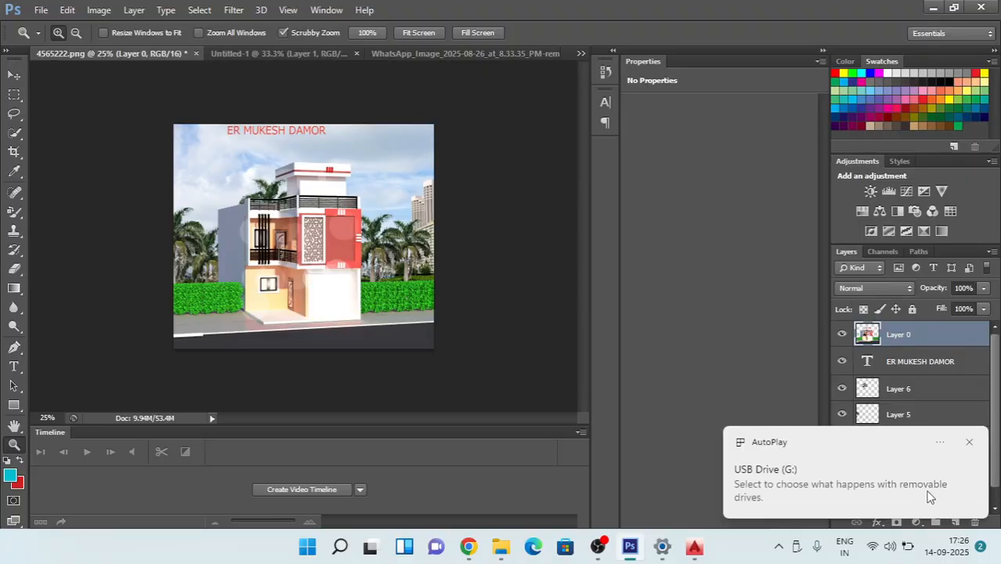
Step: Dismiss the USB drive notification and compare the composition with and without the skyline background, Layer 1
{"action": "left_click", "coordinate": [969, 442]}
{"action": "scroll", "coordinate": [923, 415], "scroll_direction": "down", "scroll_amount": 1}
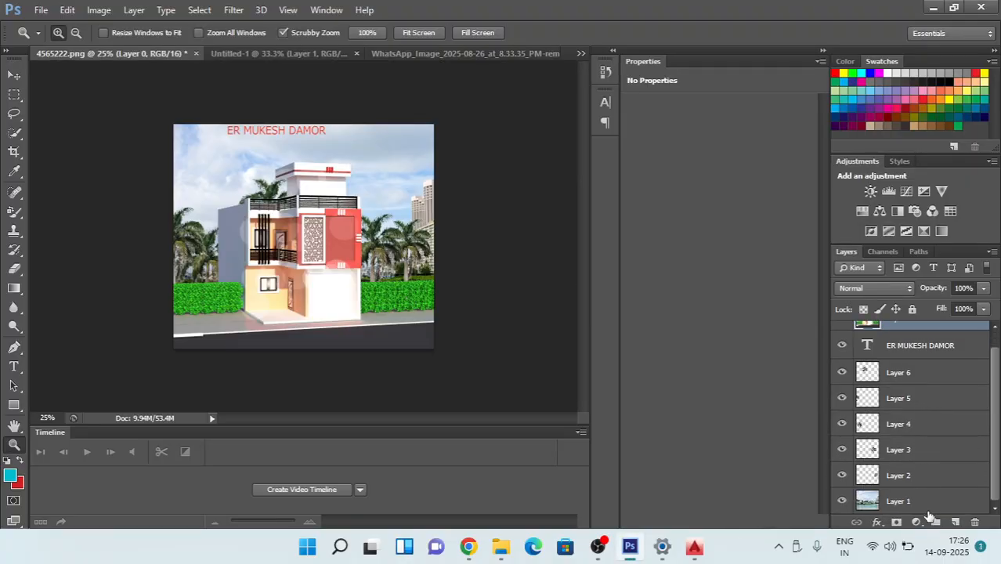
{"action": "left_click", "coordinate": [899, 420]}
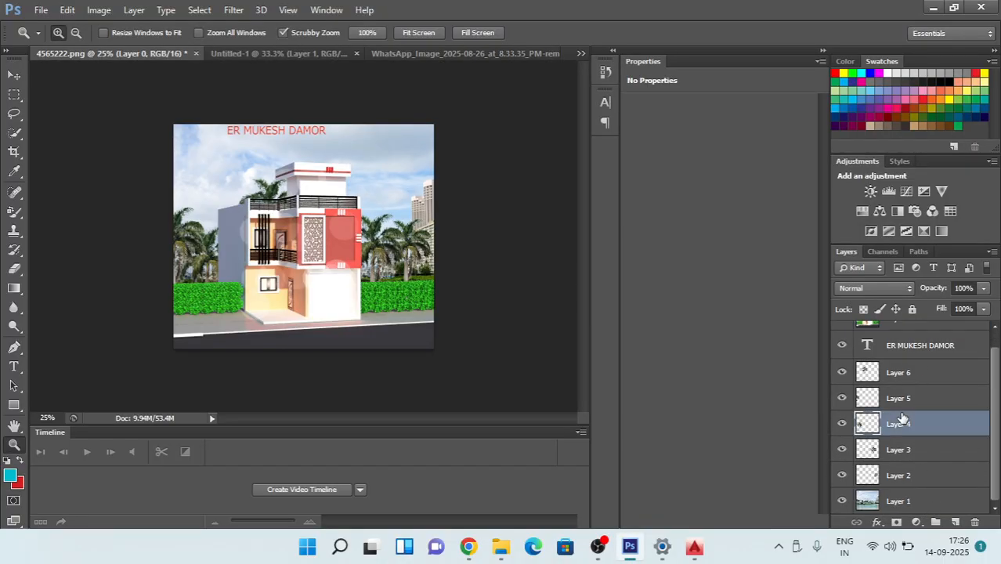
{"action": "double_click", "coordinate": [898, 502]}
{"action": "left_click", "coordinate": [965, 481]}
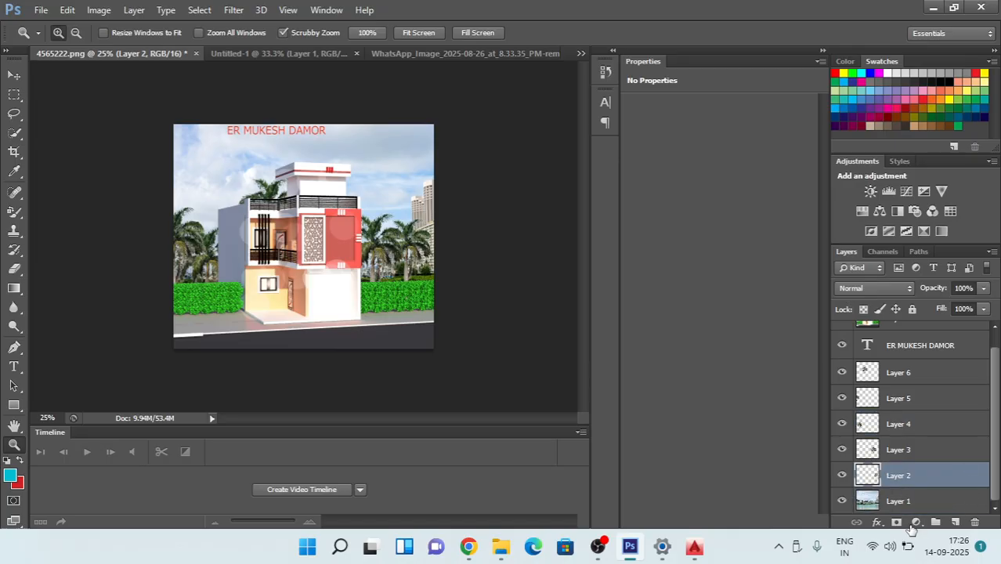
{"action": "left_click", "coordinate": [842, 502]}
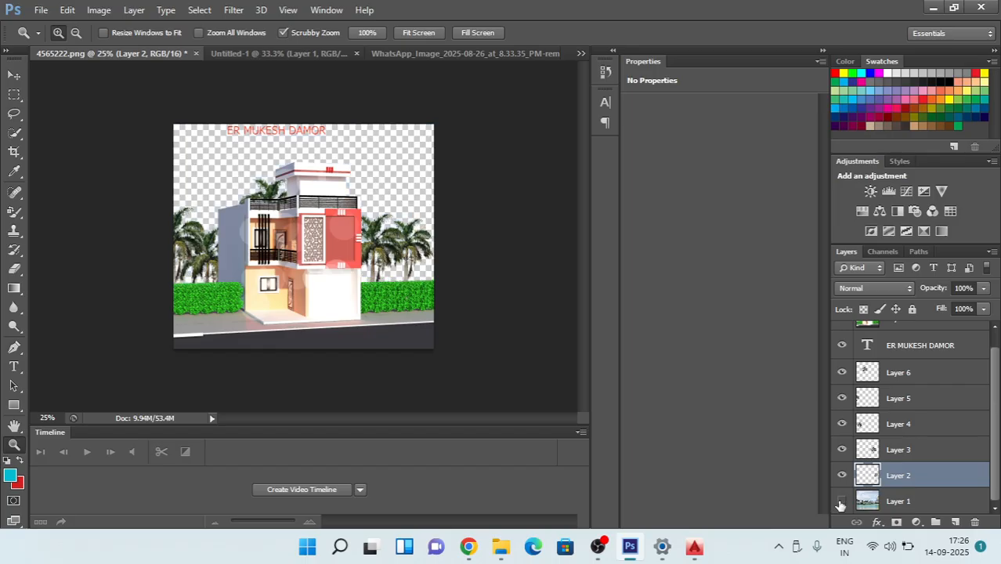
{"action": "left_click", "coordinate": [842, 501]}
{"action": "left_click", "coordinate": [842, 501]}
{"action": "left_click", "coordinate": [842, 501]}
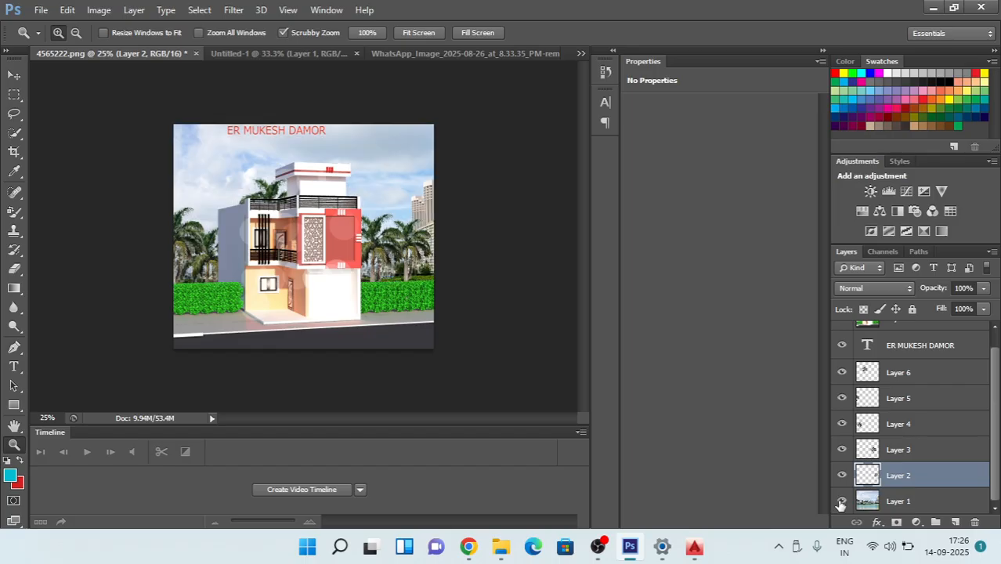
{"action": "left_click", "coordinate": [842, 502]}
{"action": "left_click", "coordinate": [842, 501]}
{"action": "left_click", "coordinate": [842, 501]}
{"action": "left_click", "coordinate": [842, 501]}
{"action": "scroll", "coordinate": [954, 481], "scroll_direction": "up", "scroll_amount": 1}
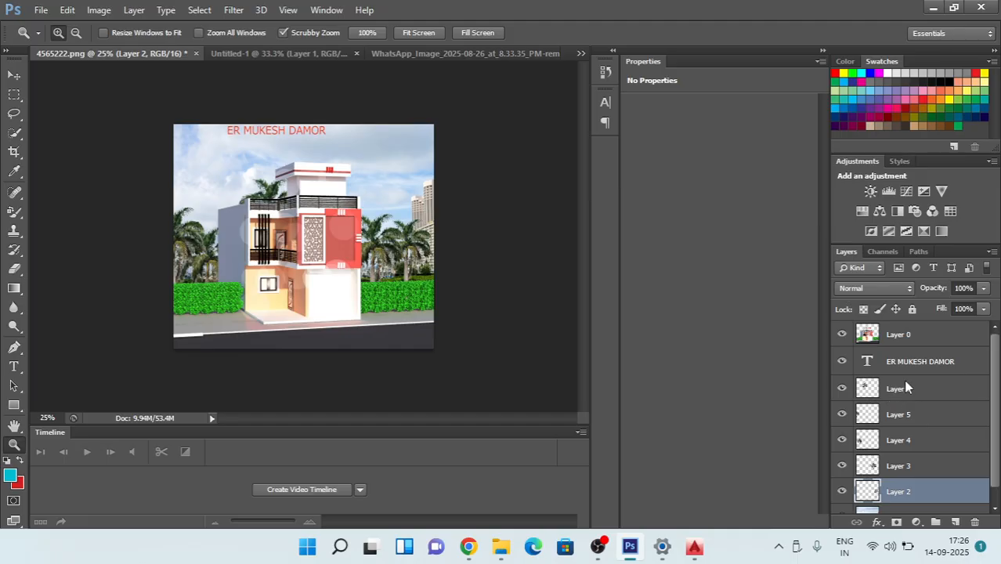
{"action": "right_click", "coordinate": [906, 388]}
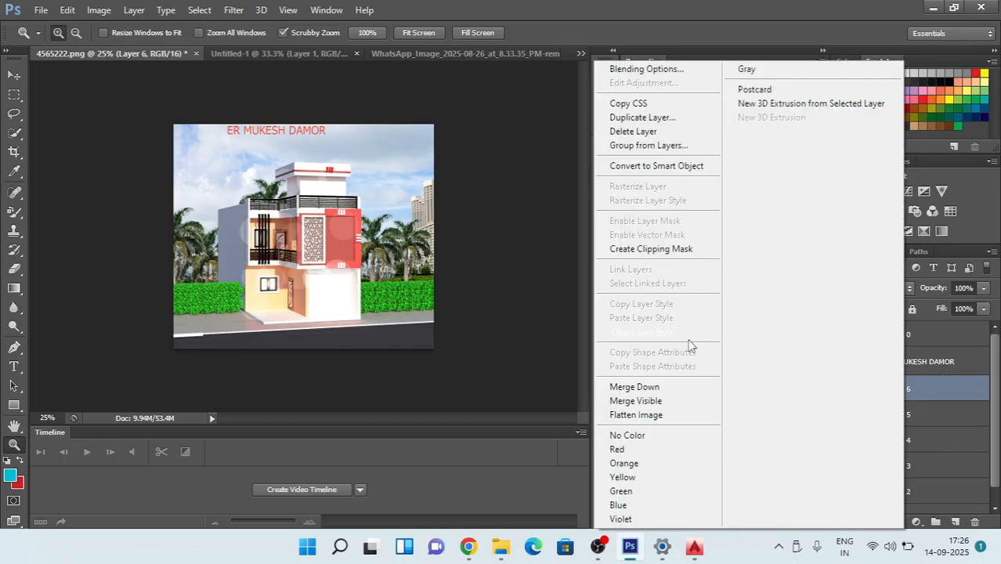
{"action": "left_click", "coordinate": [968, 424]}
{"action": "scroll", "coordinate": [886, 400], "scroll_direction": "down", "scroll_amount": 1}
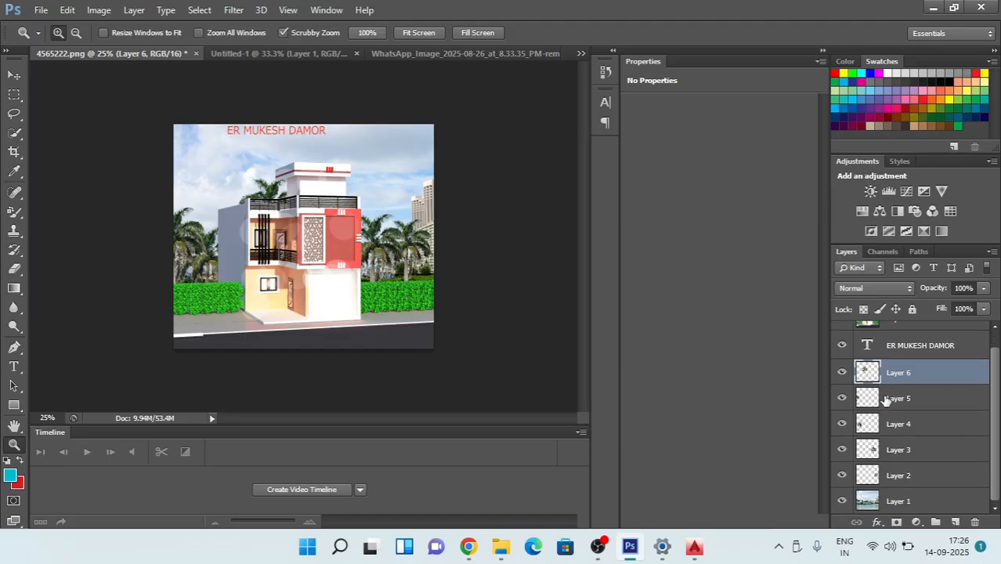
{"action": "scroll", "coordinate": [875, 506], "scroll_direction": "up", "scroll_amount": 1}
{"action": "scroll", "coordinate": [878, 495], "scroll_direction": "down", "scroll_amount": 1}
{"action": "scroll", "coordinate": [927, 459], "scroll_direction": "up", "scroll_amount": 1}
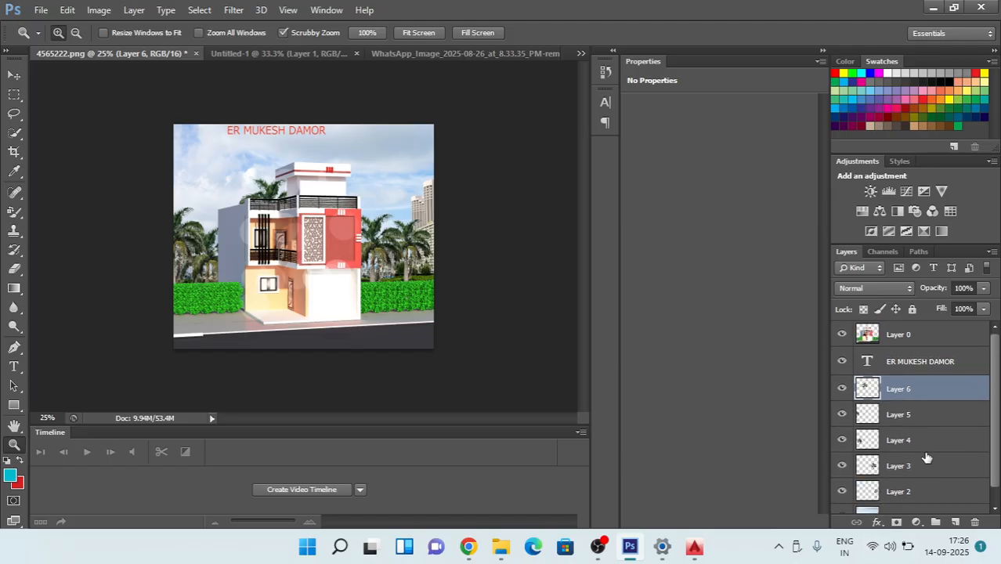
{"action": "left_click", "coordinate": [921, 362]}
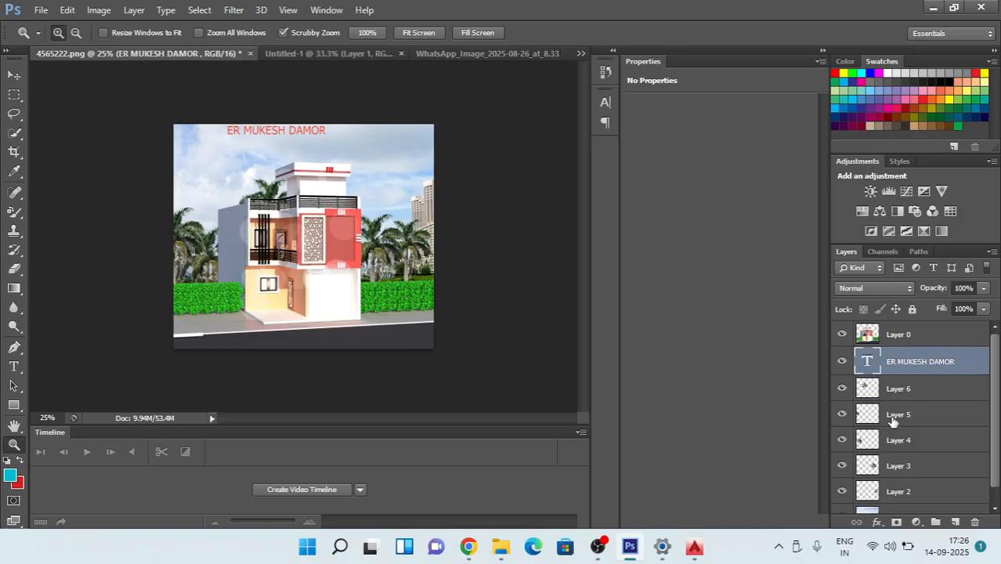
{"action": "scroll", "coordinate": [893, 423], "scroll_direction": "down", "scroll_amount": 1}
{"action": "double_click", "coordinate": [894, 500]}
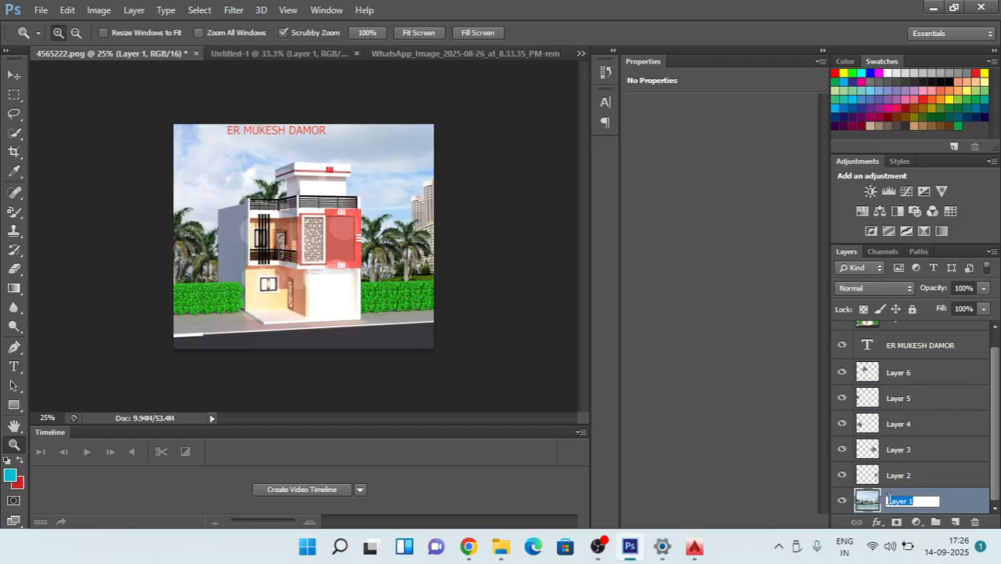
{"action": "left_click", "coordinate": [981, 451]}
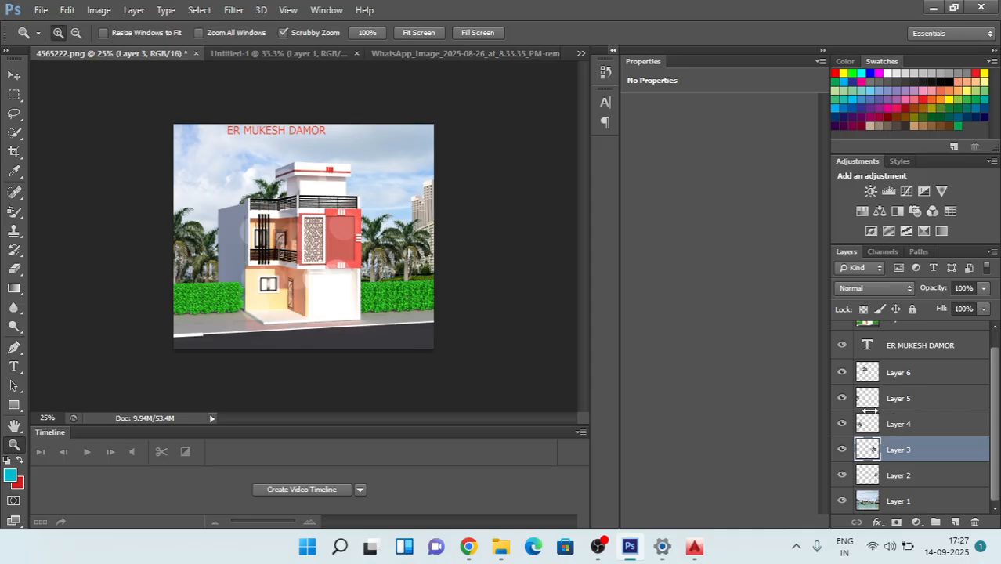
Step: Save the layered composition as a Photoshop file named RG in the Downloads folder with Maximize Compatibility on
{"action": "left_click_drag", "start_coordinate": [912, 421], "coordinate": [913, 422]}
{"action": "left_click", "coordinate": [41, 10]}
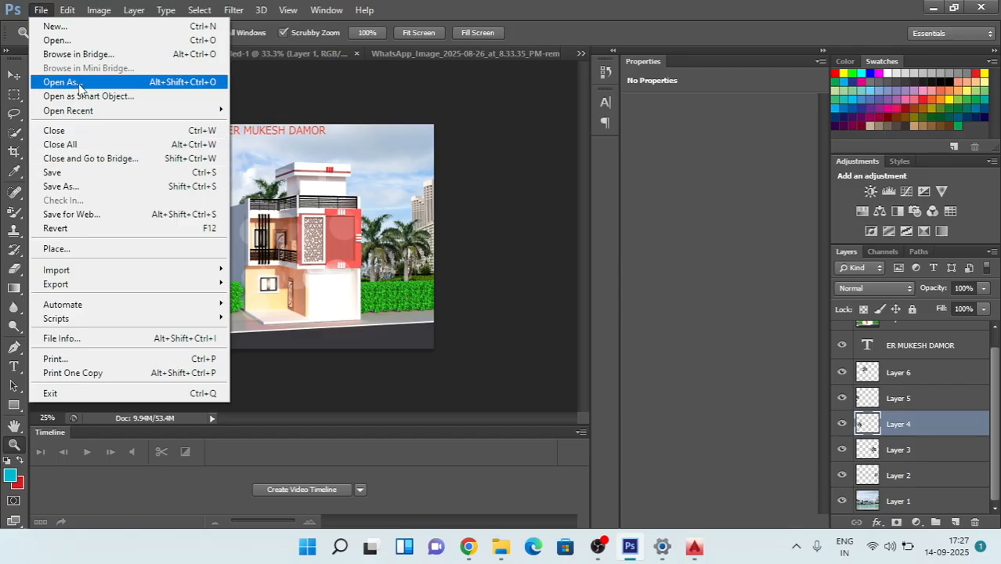
{"action": "left_click", "coordinate": [80, 191]}
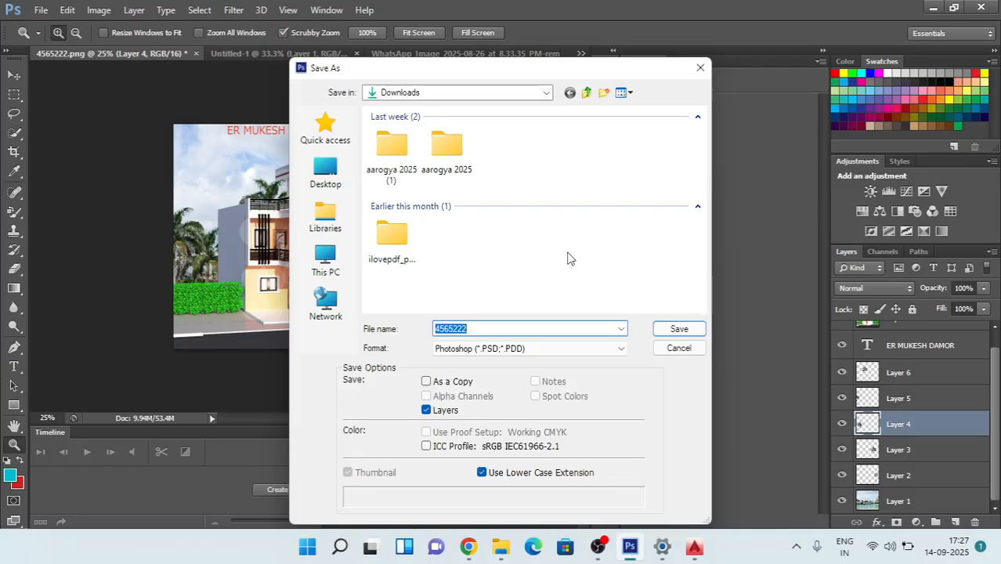
{"action": "type", "text": "RG"}
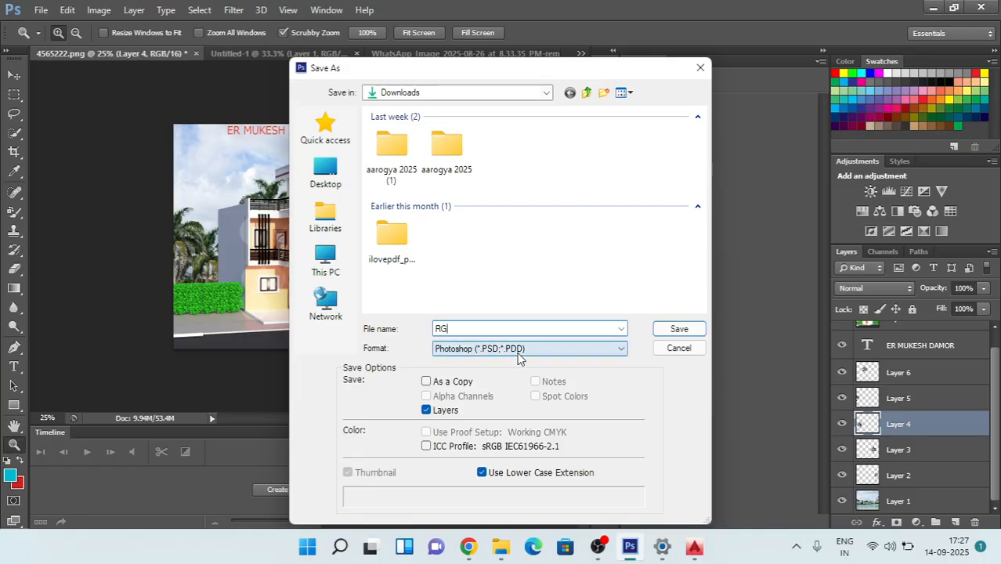
{"action": "left_click", "coordinate": [680, 329]}
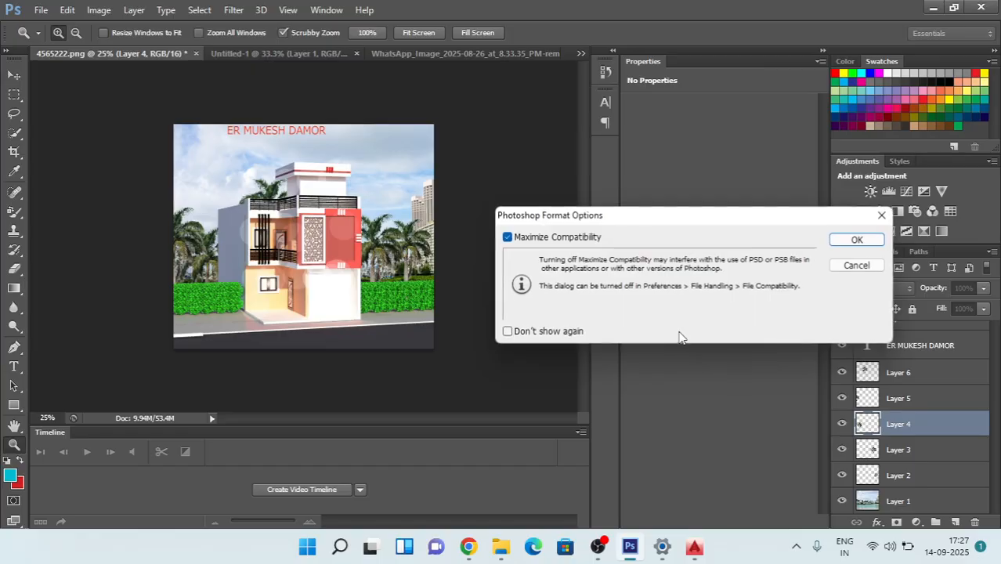
{"action": "left_click", "coordinate": [862, 239]}
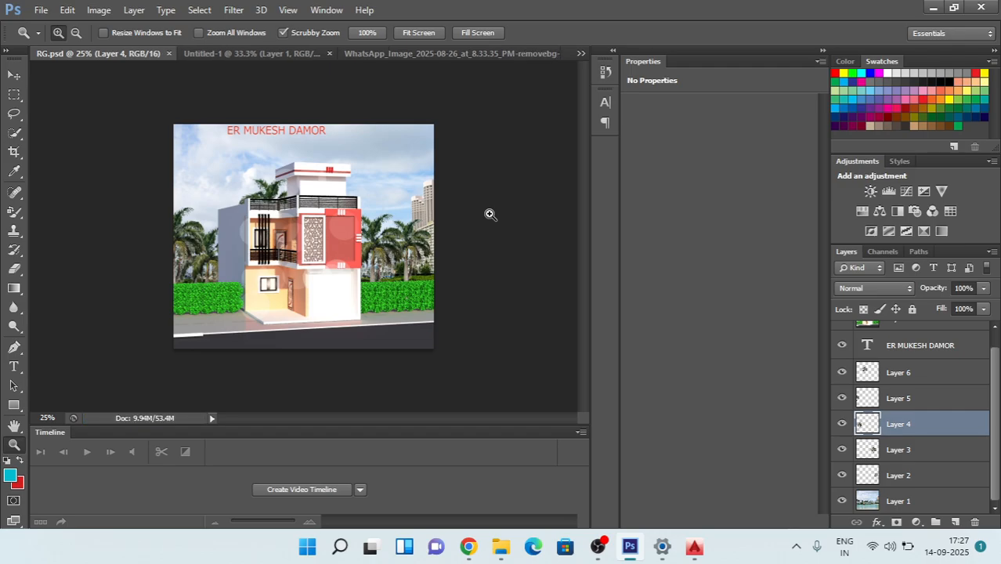
Step: Quit Photoshop, discarding the changes to the WhatsApp palm image and the Untitled-1 document
{"action": "left_click", "coordinate": [41, 9]}
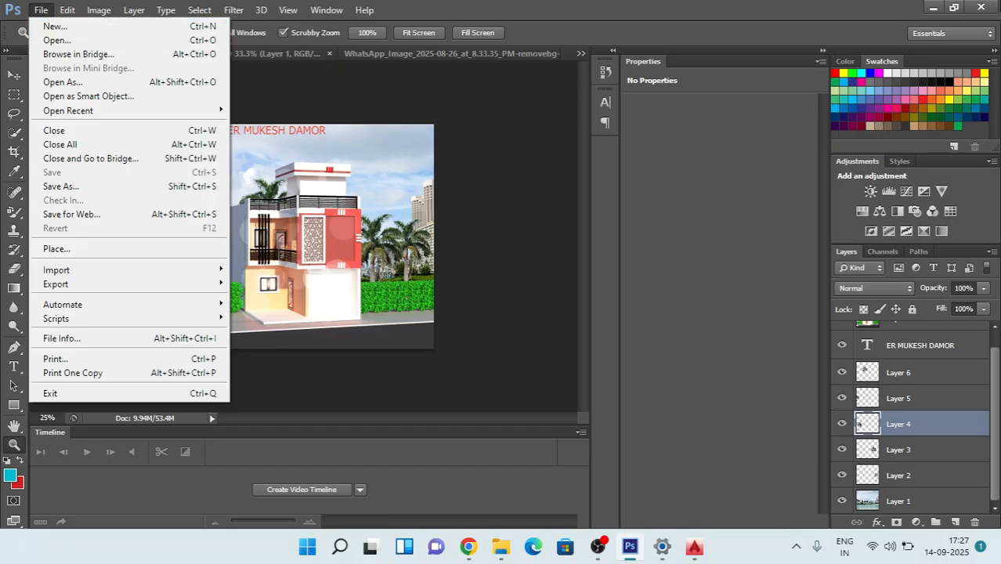
{"action": "left_click", "coordinate": [981, 8]}
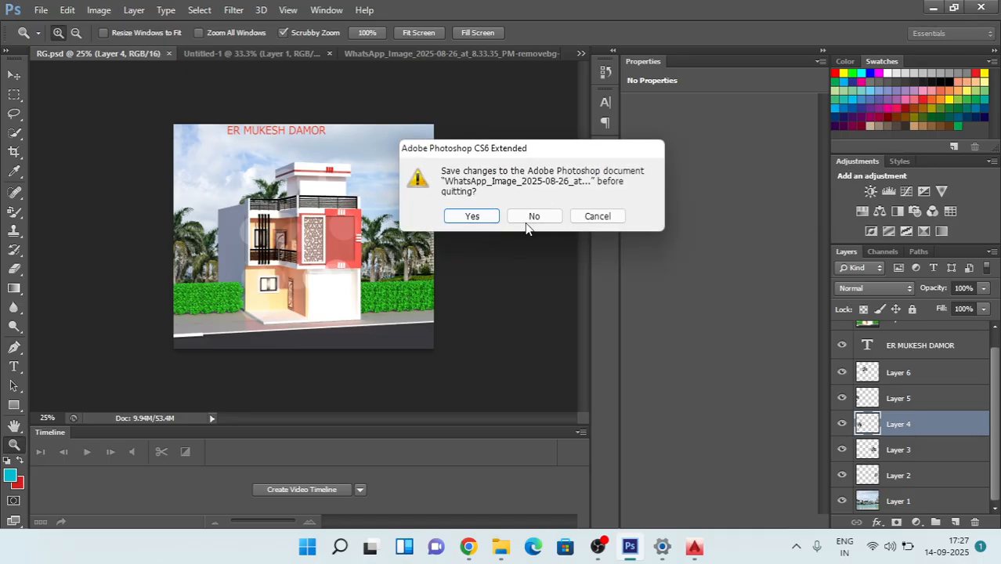
{"action": "left_click", "coordinate": [529, 219]}
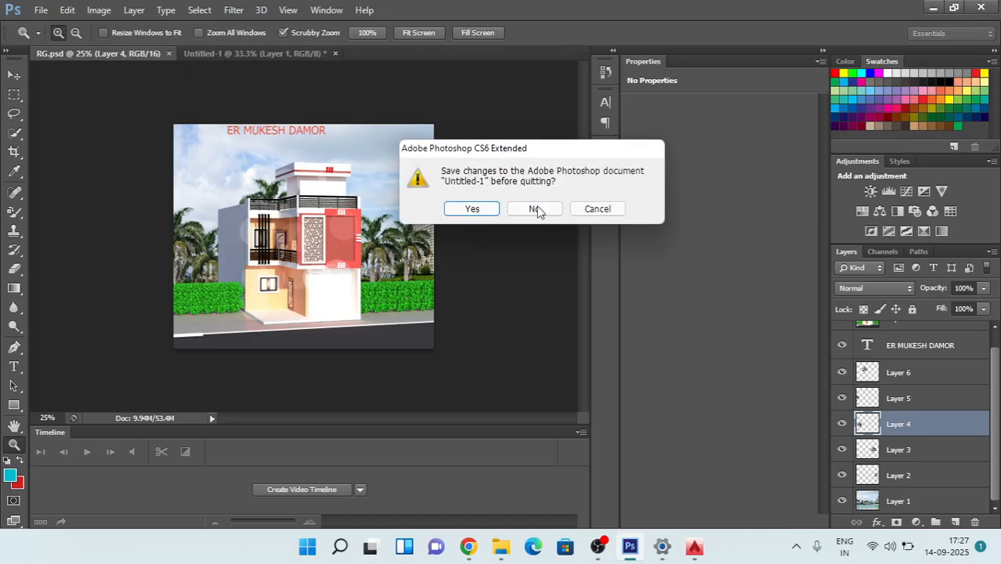
{"action": "left_click", "coordinate": [536, 210]}
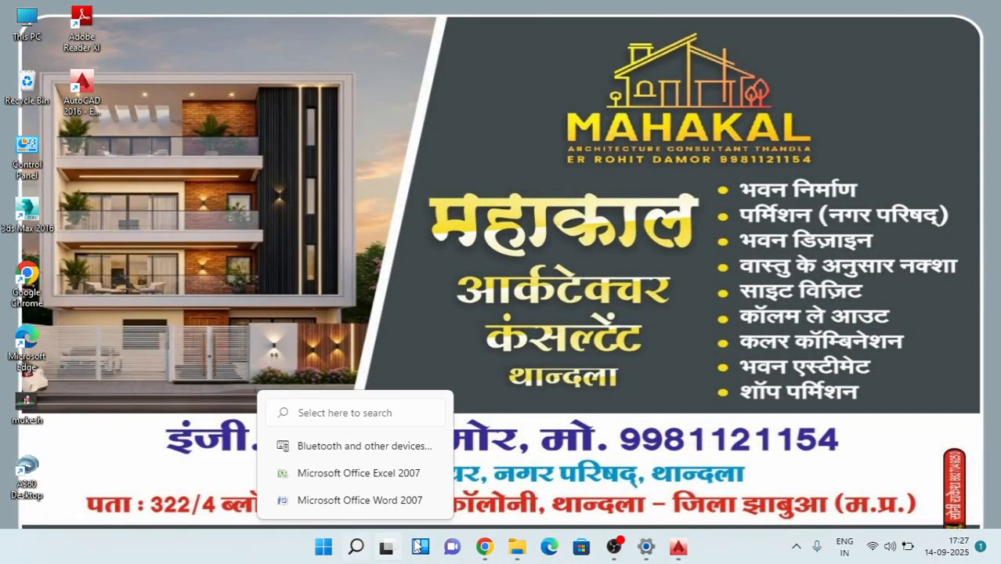
Step: Launch PhotoshopCS6Portable from the PhotoshopPortable folder on Local Disk (F:) in File Explorer and close the folder window
{"action": "mouse_move", "coordinate": [518, 546]}
{"action": "left_click", "coordinate": [570, 488]}
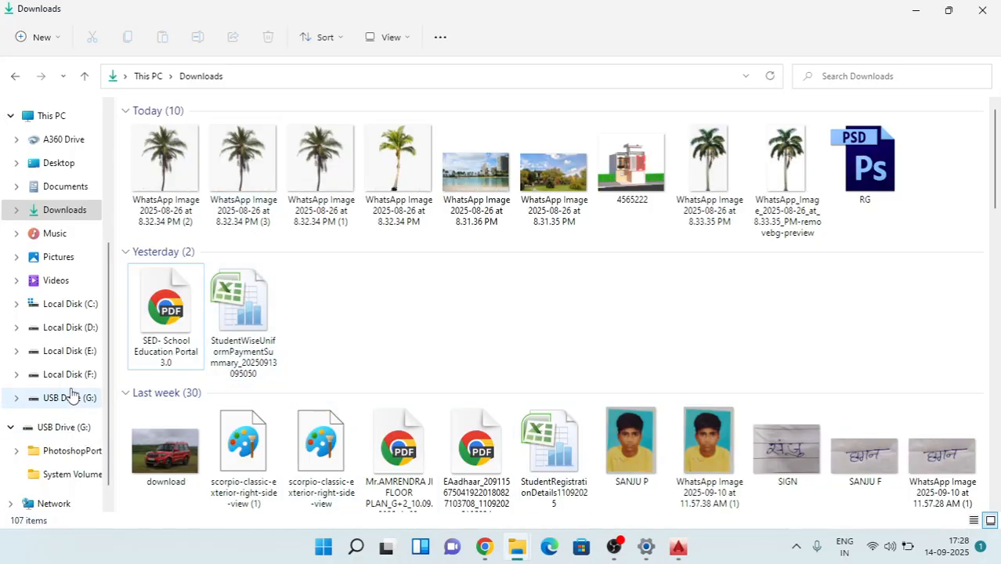
{"action": "left_click", "coordinate": [69, 375]}
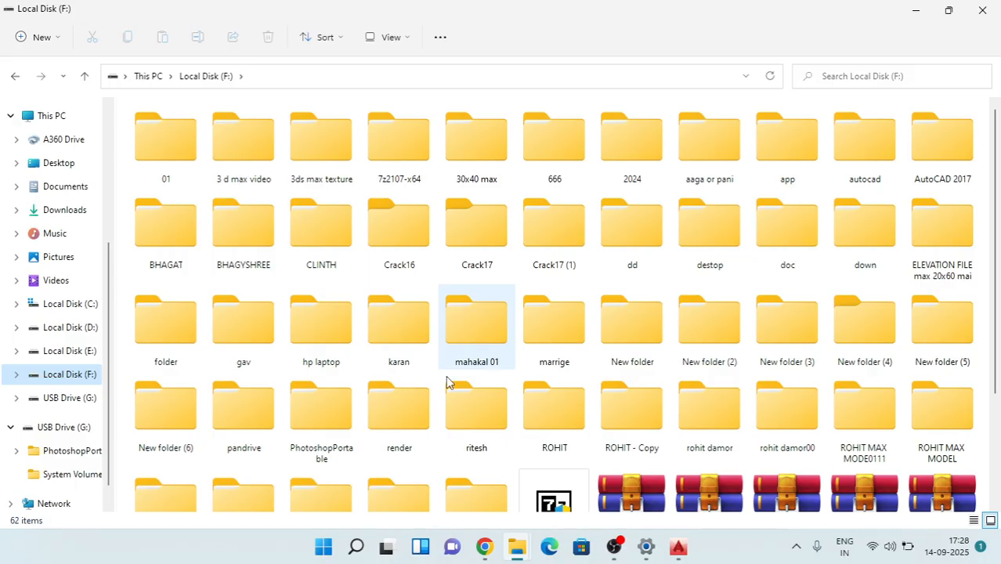
{"action": "left_click", "coordinate": [312, 417]}
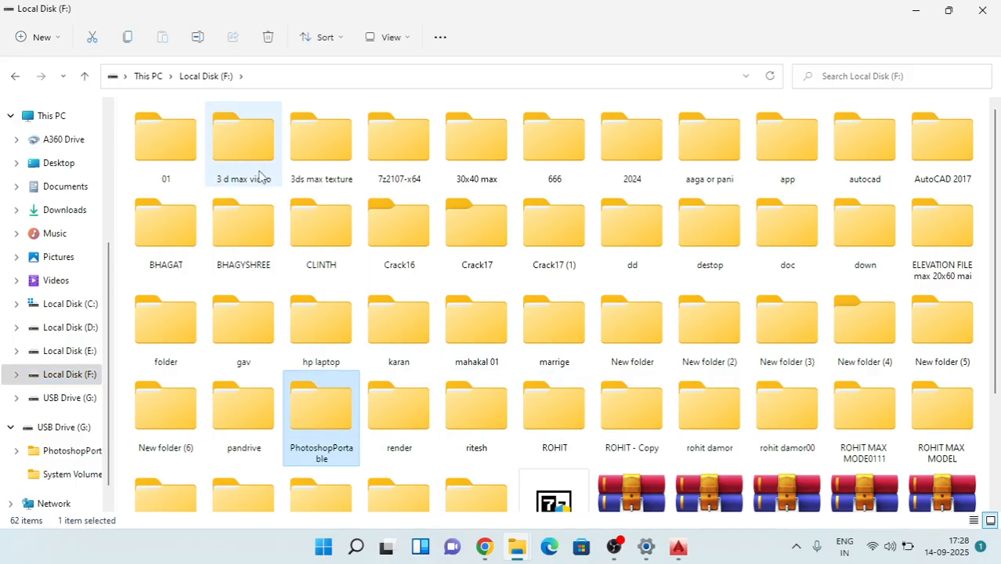
{"action": "key", "text": "Return"}
{"action": "double_click", "coordinate": [204, 201]}
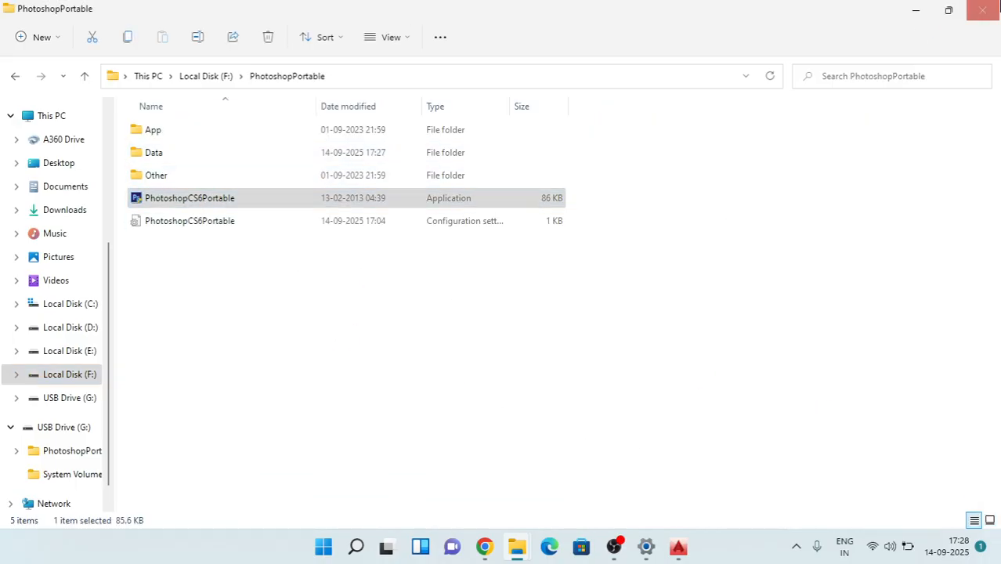
{"action": "left_click", "coordinate": [988, 9]}
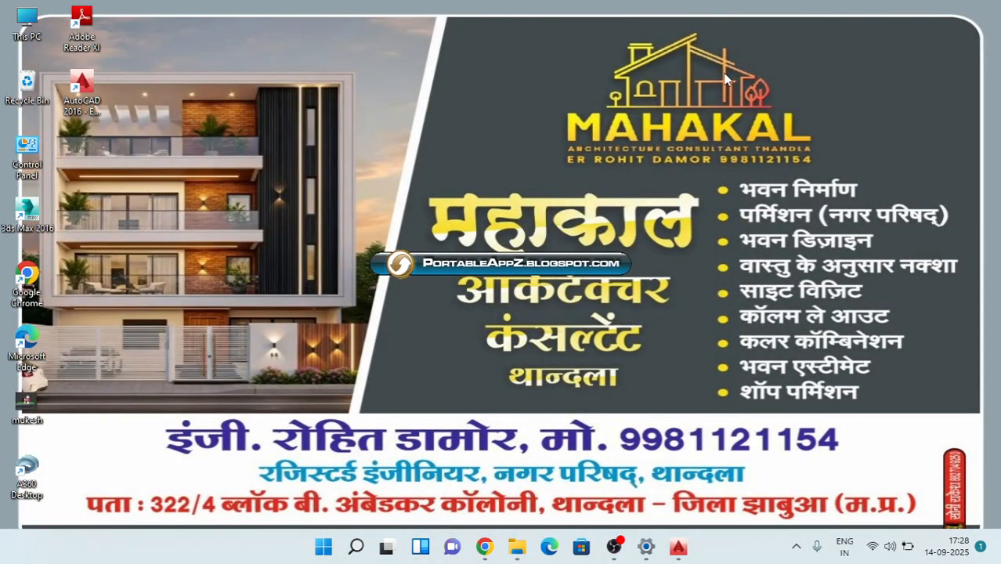
{"action": "right_click", "coordinate": [873, 16]}
{"action": "left_click", "coordinate": [721, 79]}
{"action": "right_click", "coordinate": [790, 6]}
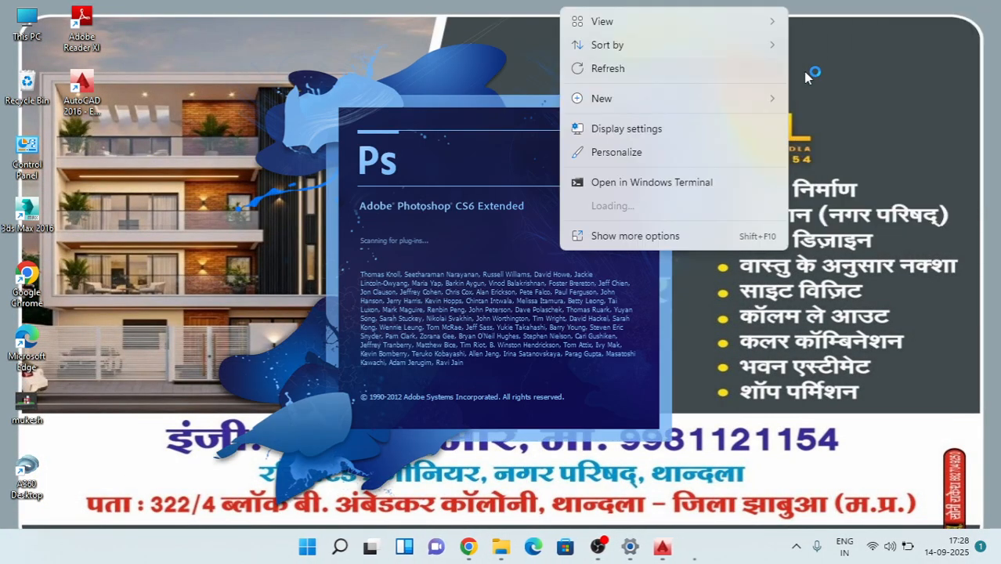
{"action": "left_click", "coordinate": [632, 67]}
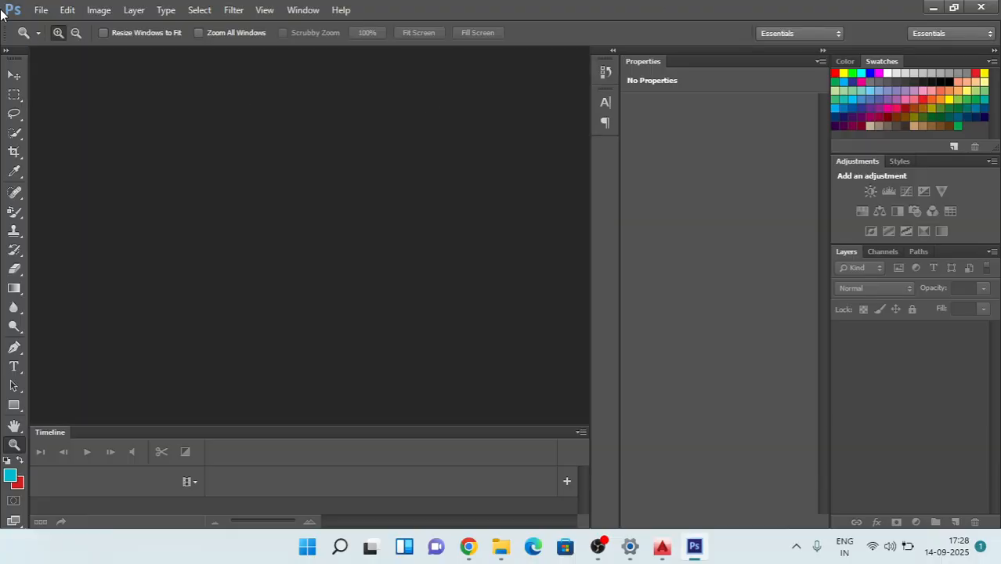
Step: Open the saved RG Photoshop file from the Downloads folder and inspect the composition up close and as a whole
{"action": "left_click", "coordinate": [38, 11]}
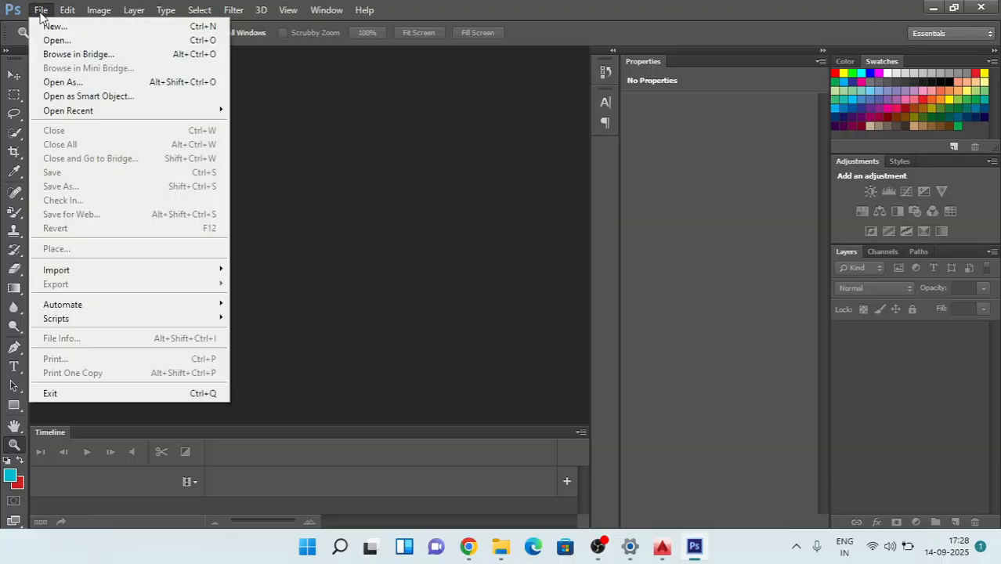
{"action": "left_click", "coordinate": [59, 38]}
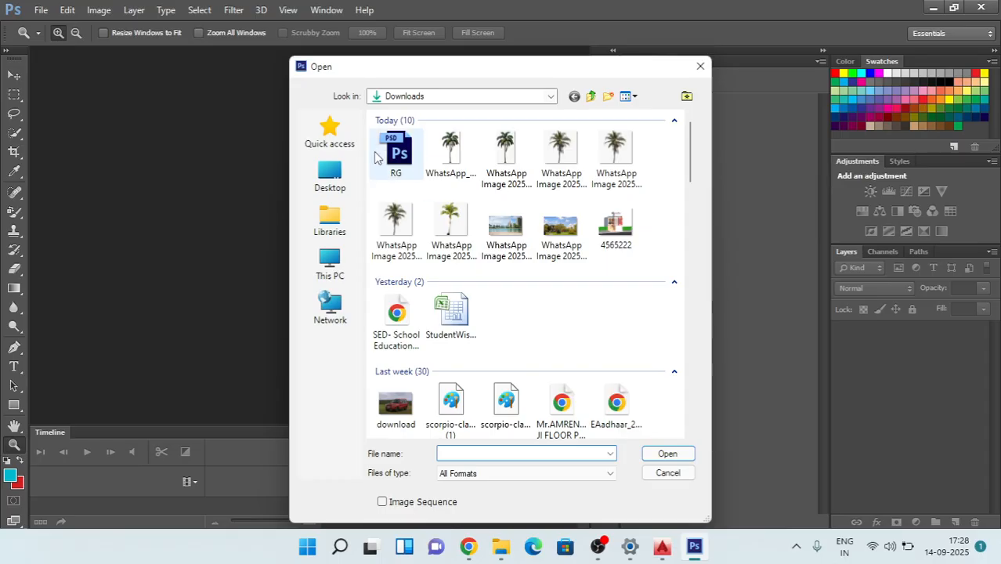
{"action": "double_click", "coordinate": [390, 167]}
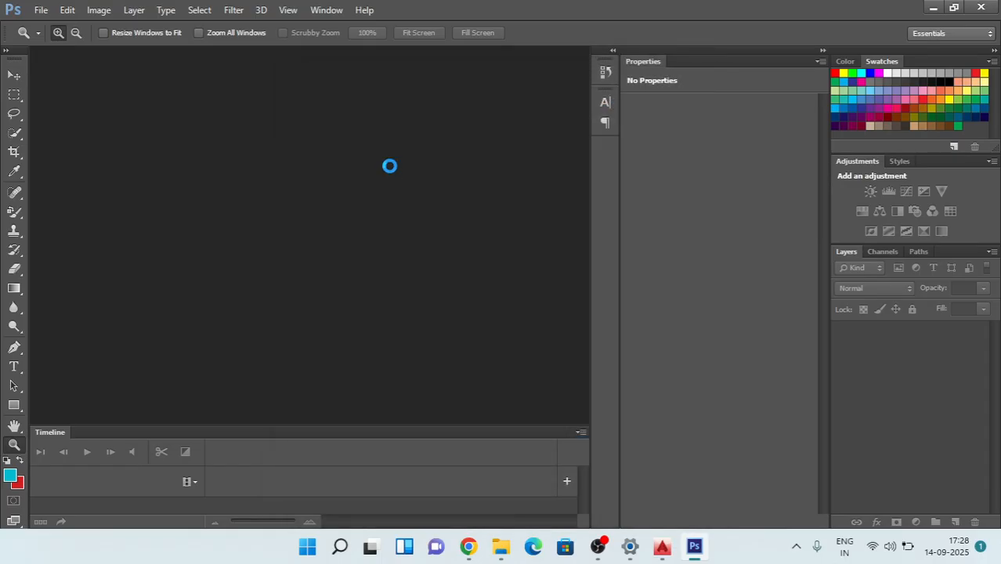
{"action": "scroll", "coordinate": [404, 169], "scroll_direction": "up", "scroll_amount": 2}
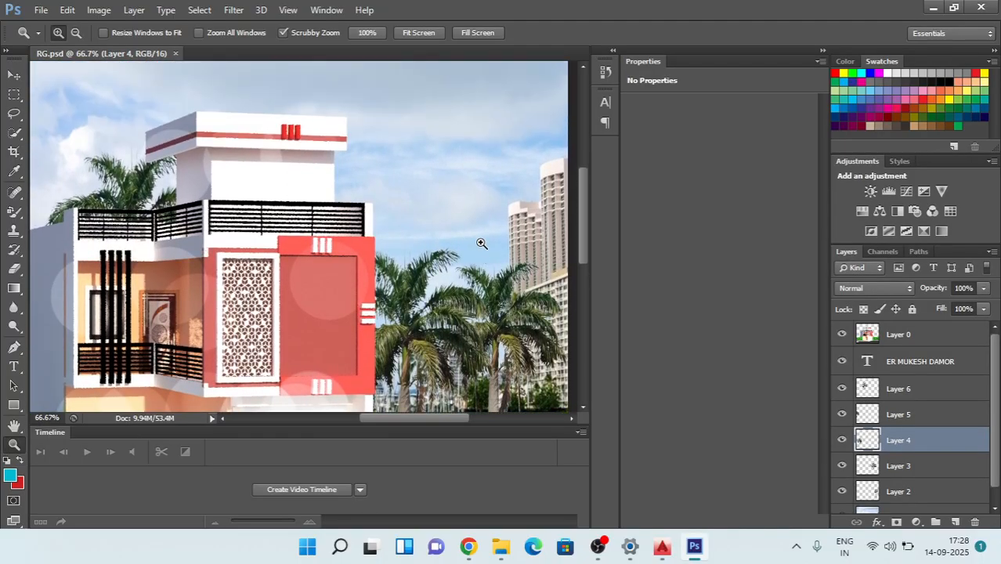
{"action": "scroll", "coordinate": [481, 244], "scroll_direction": "up", "scroll_amount": 6}
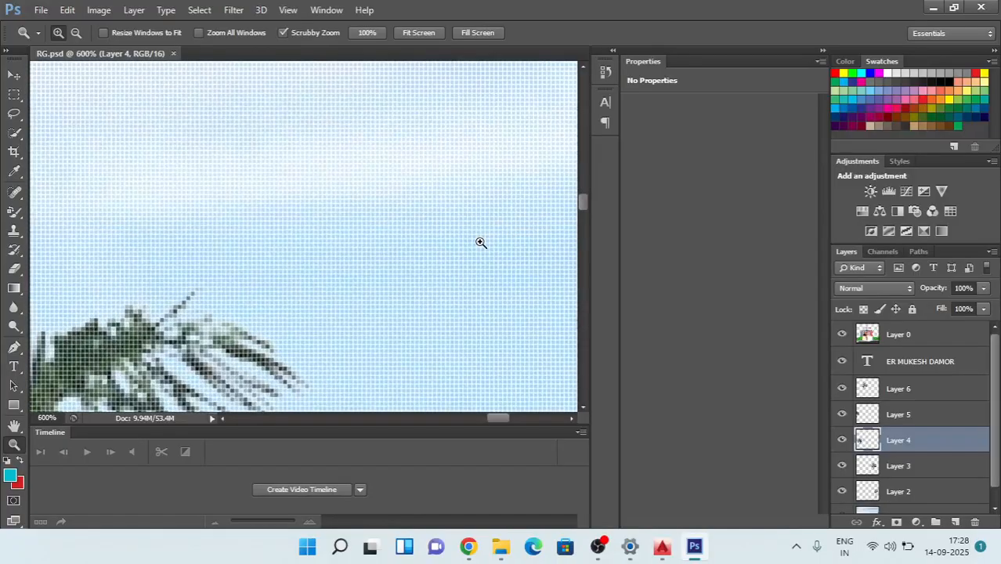
{"action": "scroll", "coordinate": [481, 244], "scroll_direction": "up", "scroll_amount": 2}
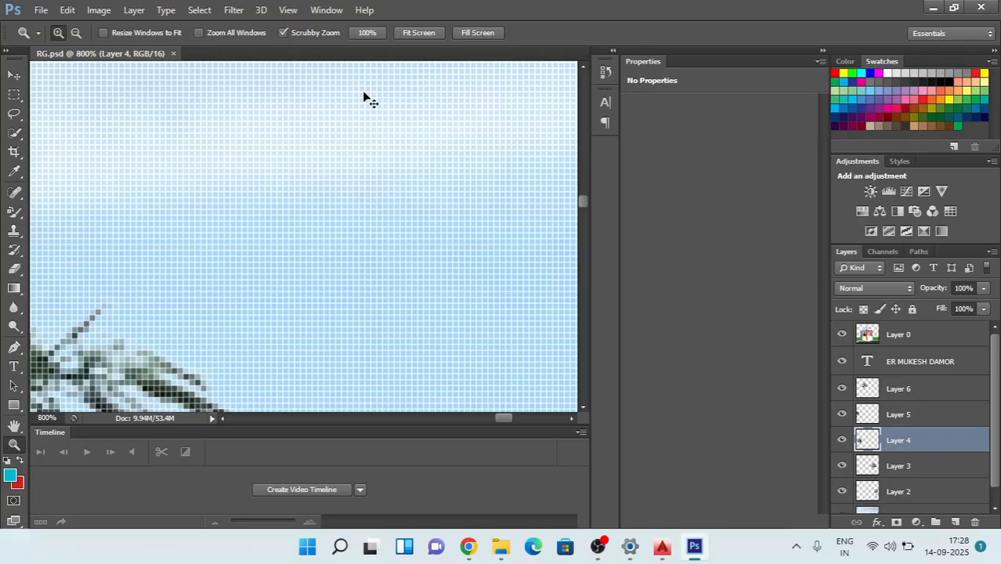
{"action": "scroll", "coordinate": [364, 94], "scroll_direction": "down", "scroll_amount": 6}
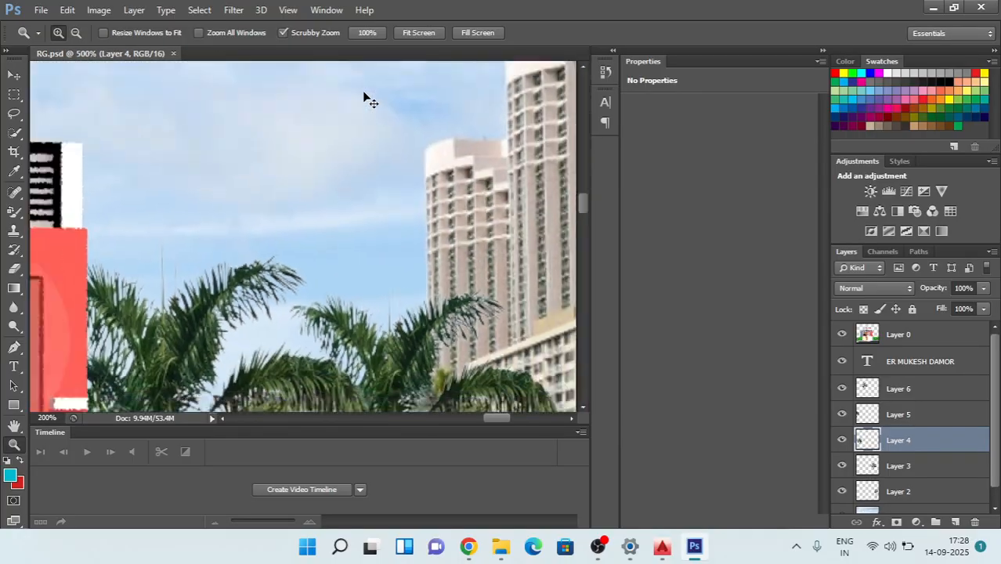
{"action": "scroll", "coordinate": [364, 98], "scroll_direction": "down", "scroll_amount": 6}
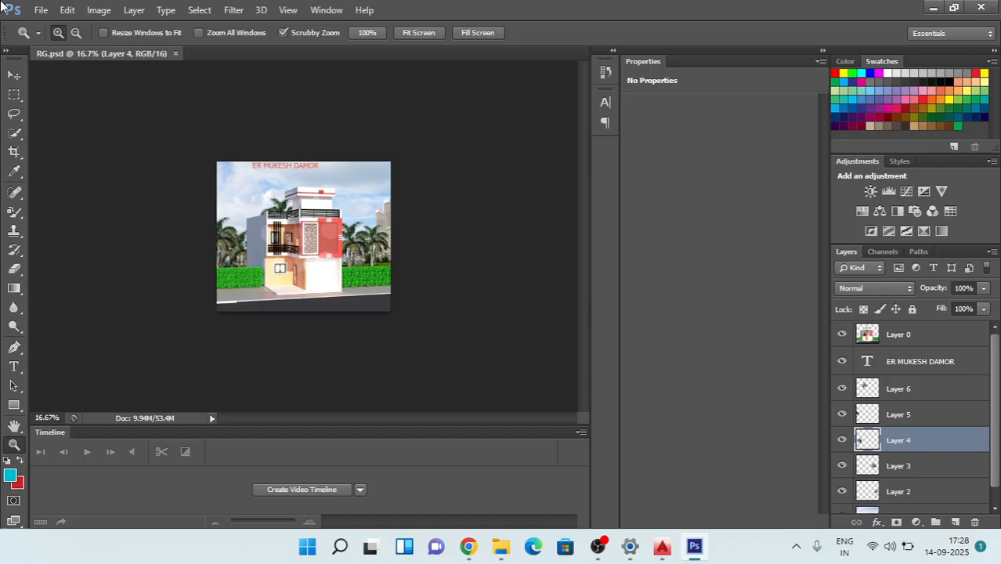
Step: Save a JPEG copy of the composition named 5678 in Downloads at Maximum quality 12 with the Progressive format option
{"action": "left_click", "coordinate": [43, 9]}
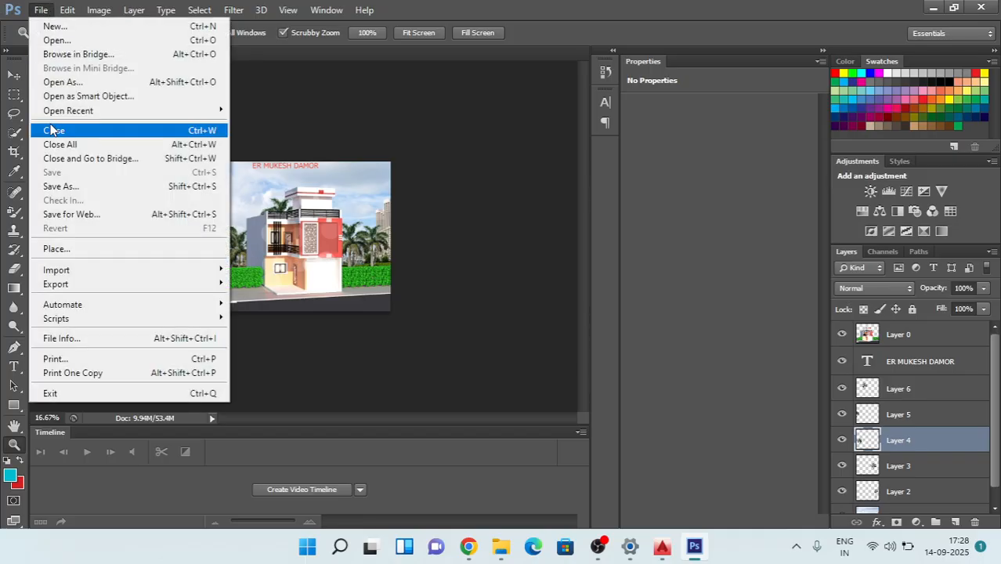
{"action": "left_click", "coordinate": [69, 186]}
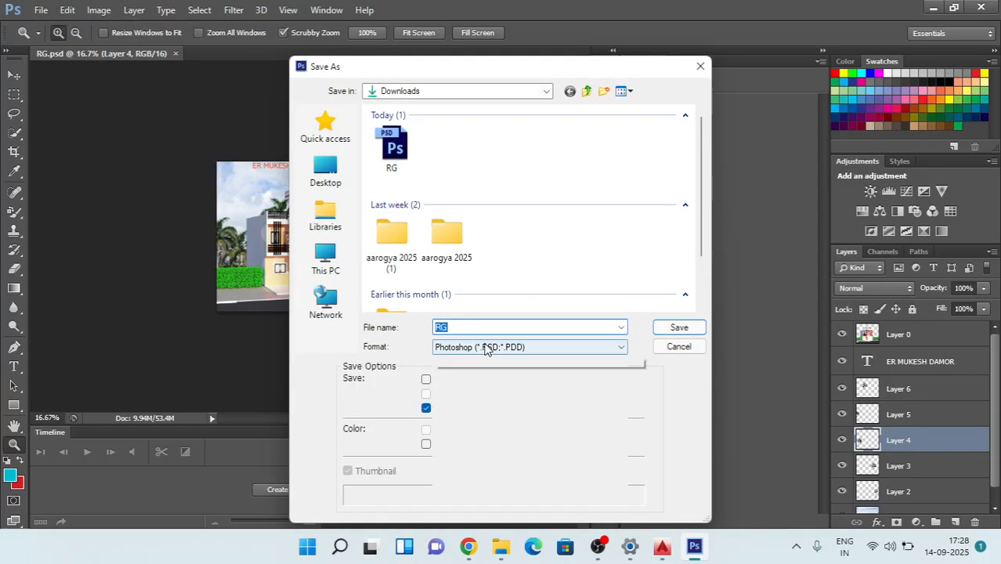
{"action": "left_click", "coordinate": [486, 349]}
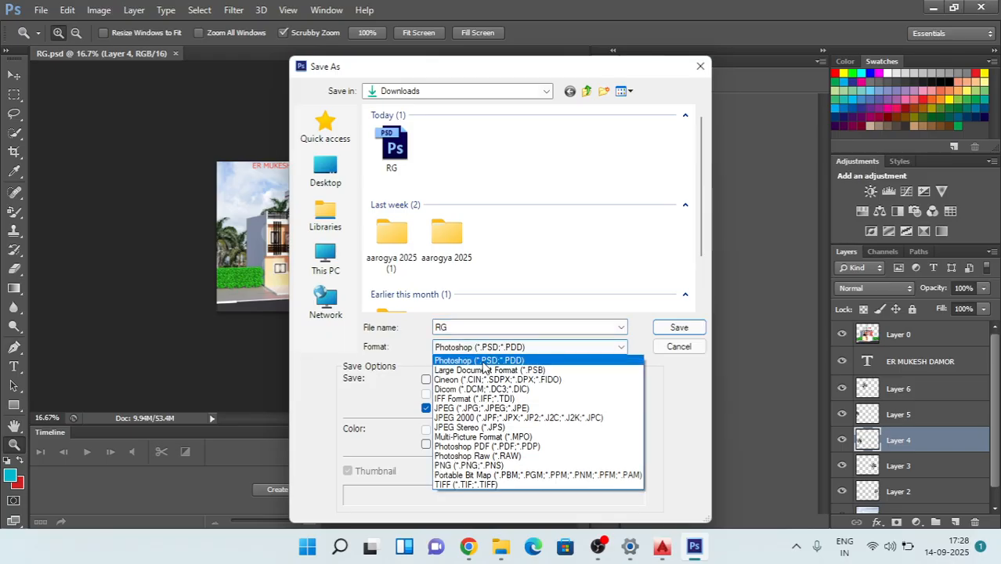
{"action": "left_click", "coordinate": [495, 409]}
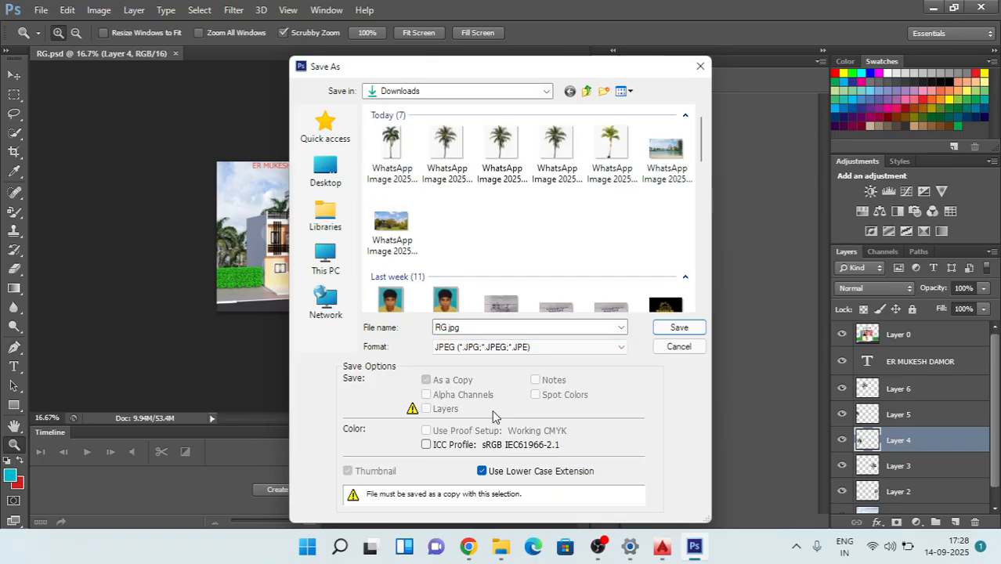
{"action": "double_click", "coordinate": [476, 329]}
{"action": "type", "text": "5678"}
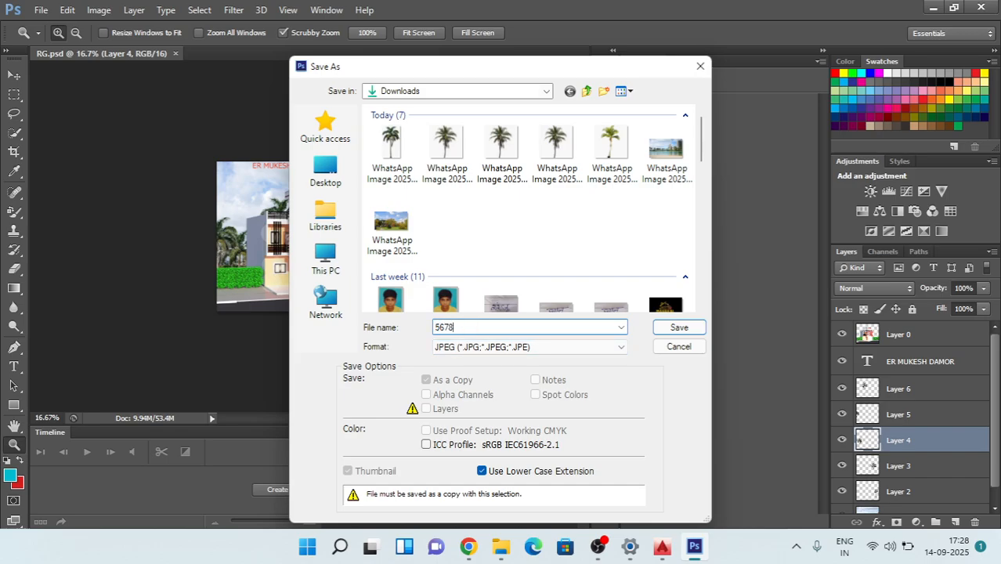
{"action": "left_click", "coordinate": [679, 328]}
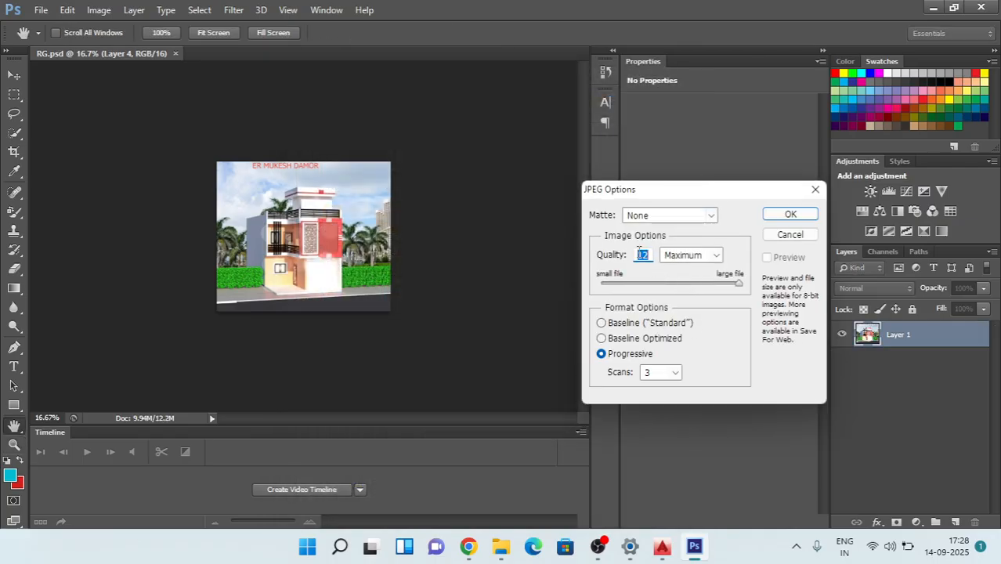
{"action": "left_click", "coordinate": [793, 217]}
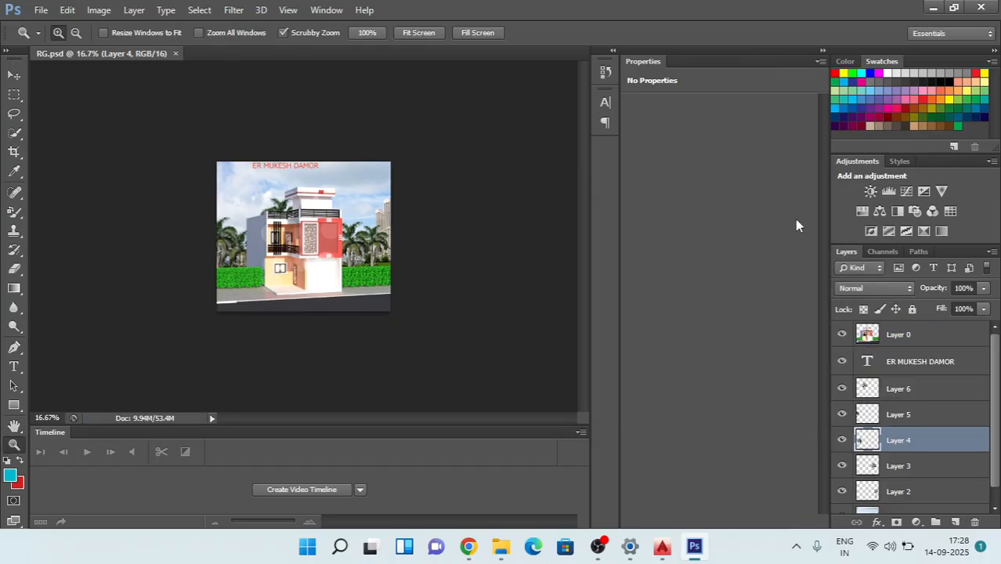
Step: Create a new white RGB document 800 pixels wide and 700 pixels high
{"action": "left_click", "coordinate": [42, 11]}
{"action": "left_click", "coordinate": [55, 28]}
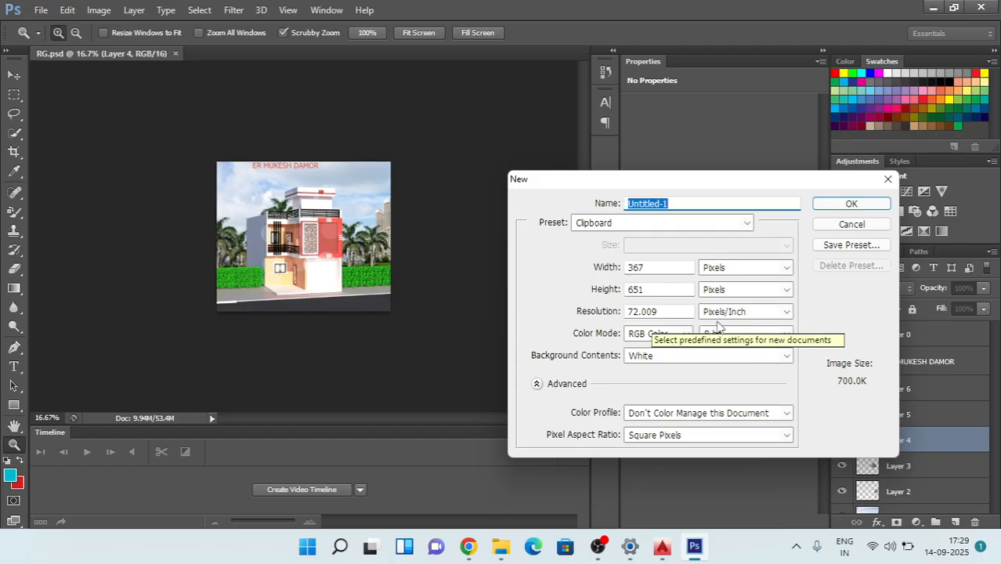
{"action": "left_click", "coordinate": [665, 268]}
{"action": "type", "text": "500"}
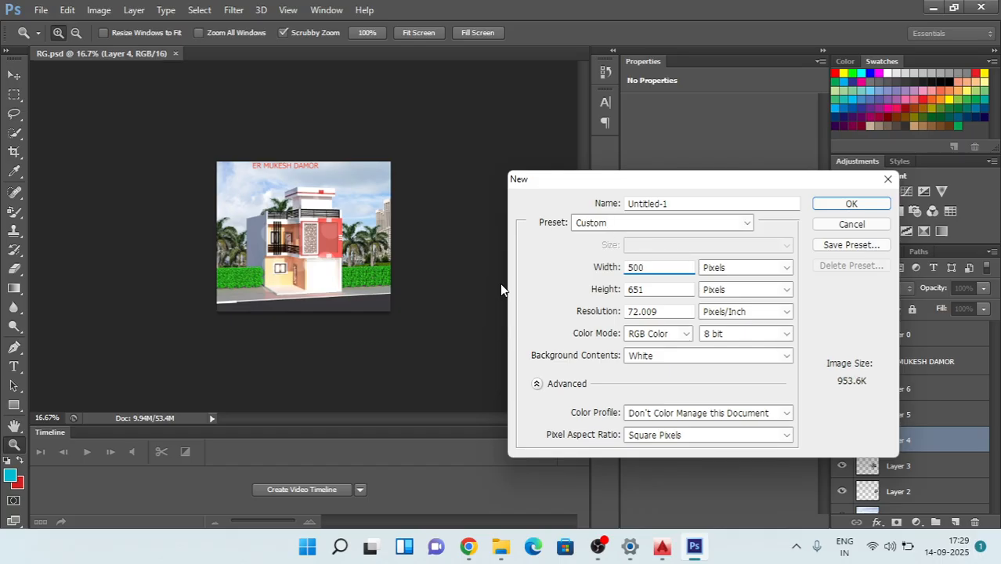
{"action": "key", "text": "BackSpace"}
{"action": "key", "text": "BackSpace"}
{"action": "key", "text": "BackSpace"}
{"action": "type", "text": "800"}
{"action": "left_click_drag", "start_coordinate": [658, 290], "coordinate": [508, 290]}
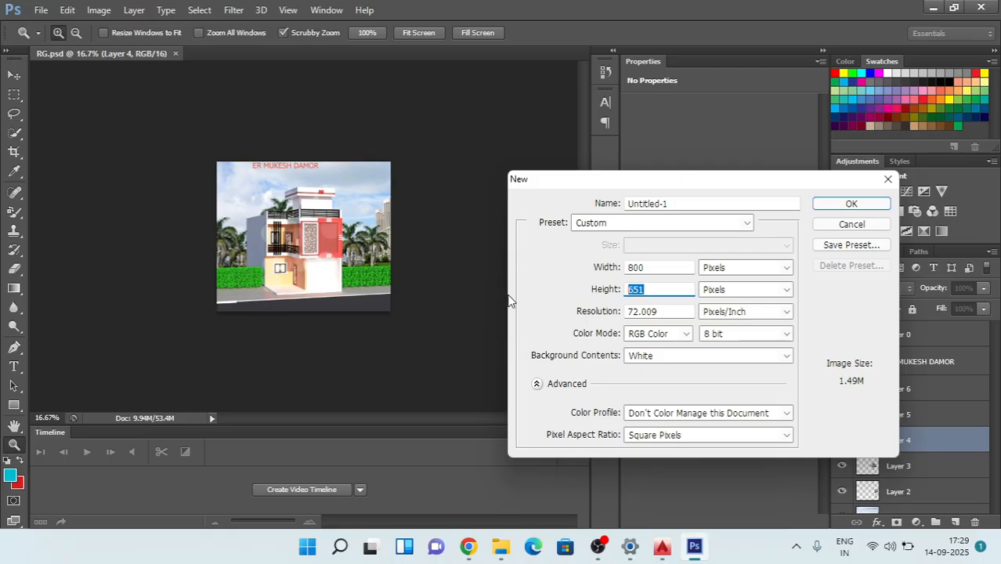
{"action": "type", "text": "700"}
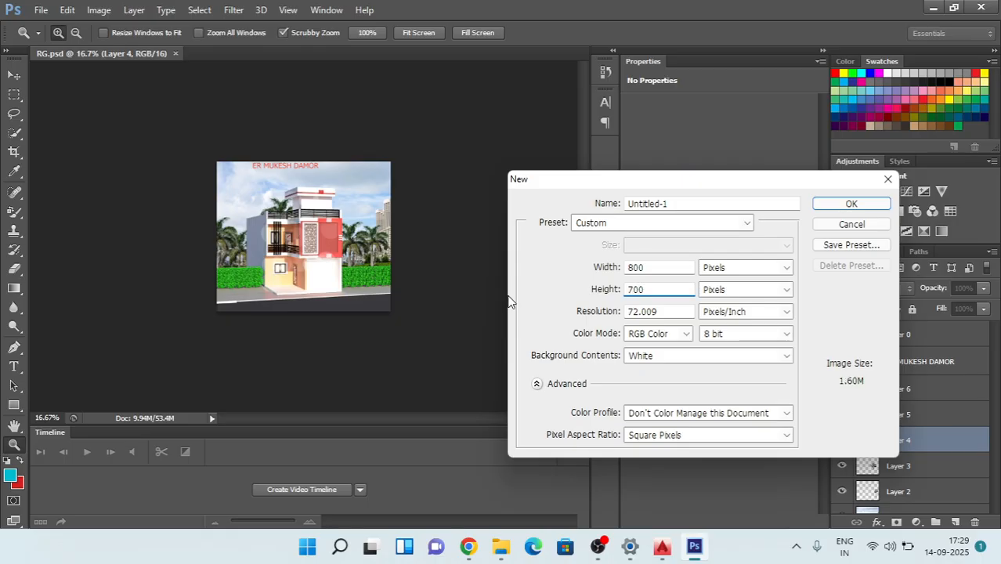
{"action": "left_click", "coordinate": [854, 205]}
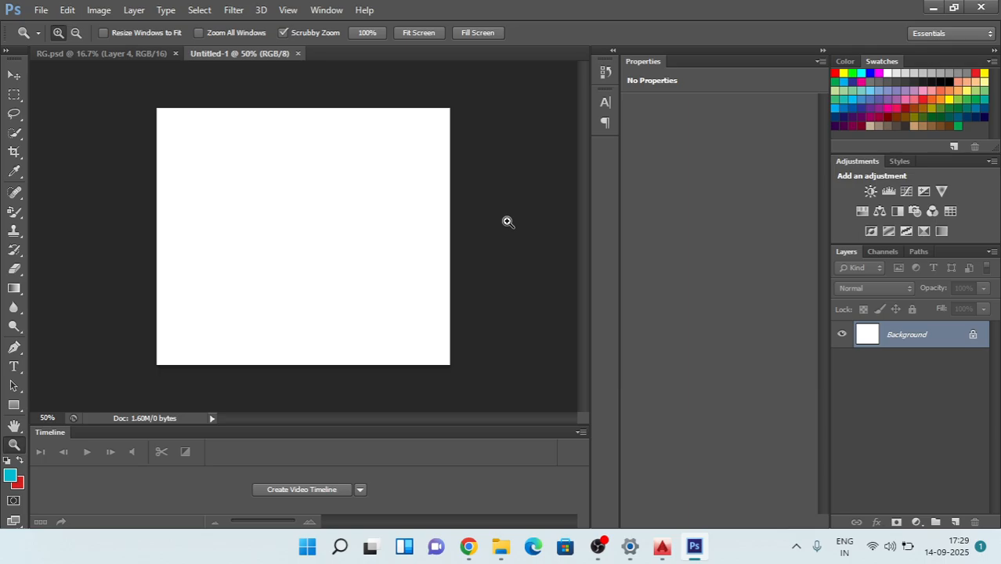
Step: Create a second new white RGB document 1200 pixels wide and 900 pixels high
{"action": "left_click", "coordinate": [39, 11]}
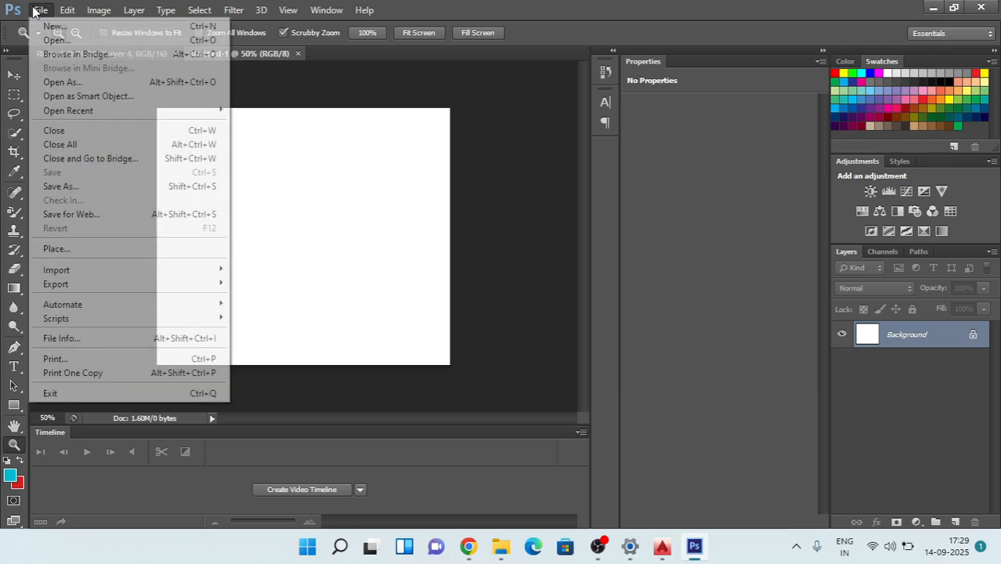
{"action": "left_click", "coordinate": [55, 24]}
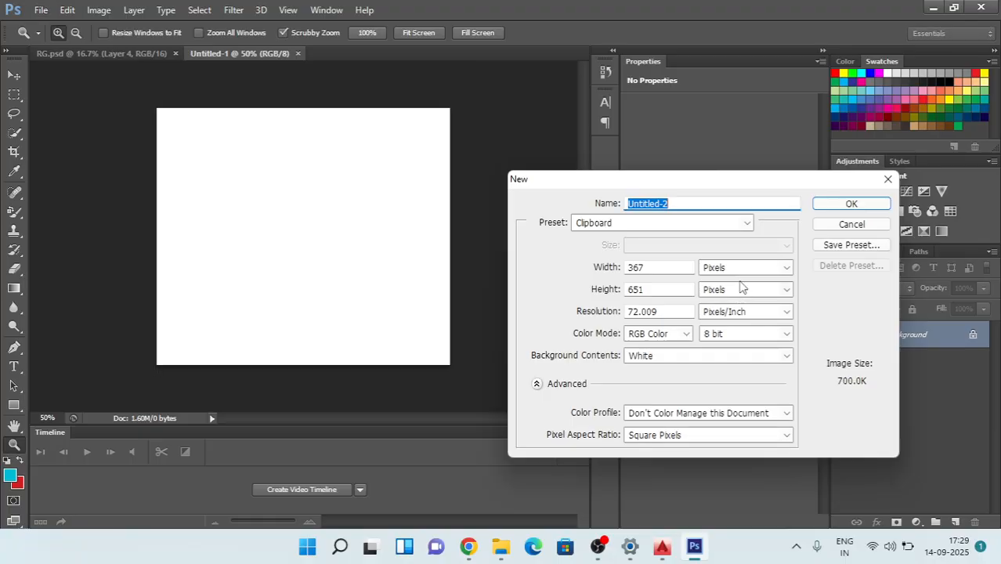
{"action": "left_click_drag", "start_coordinate": [663, 268], "coordinate": [510, 277]}
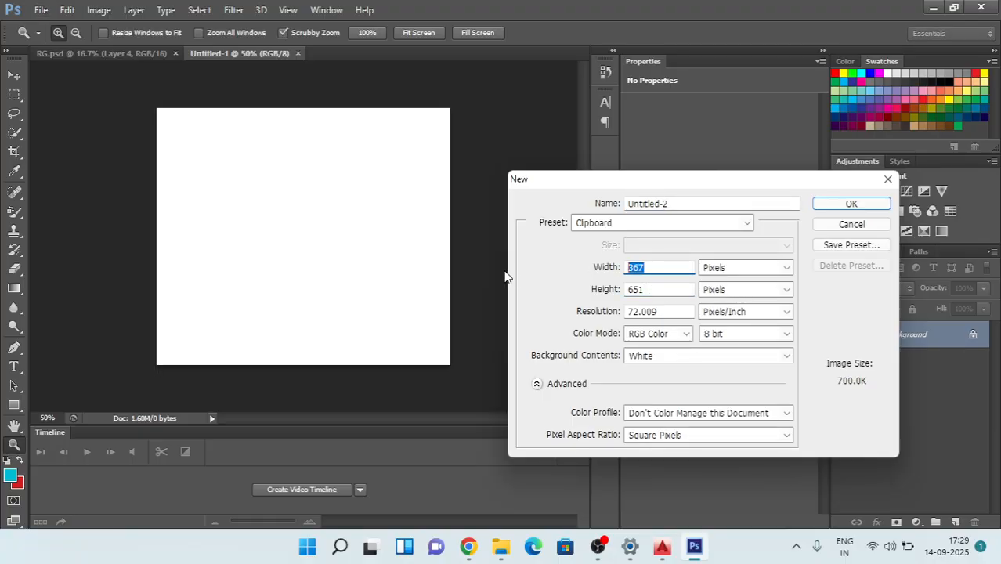
{"action": "type", "text": "1200"}
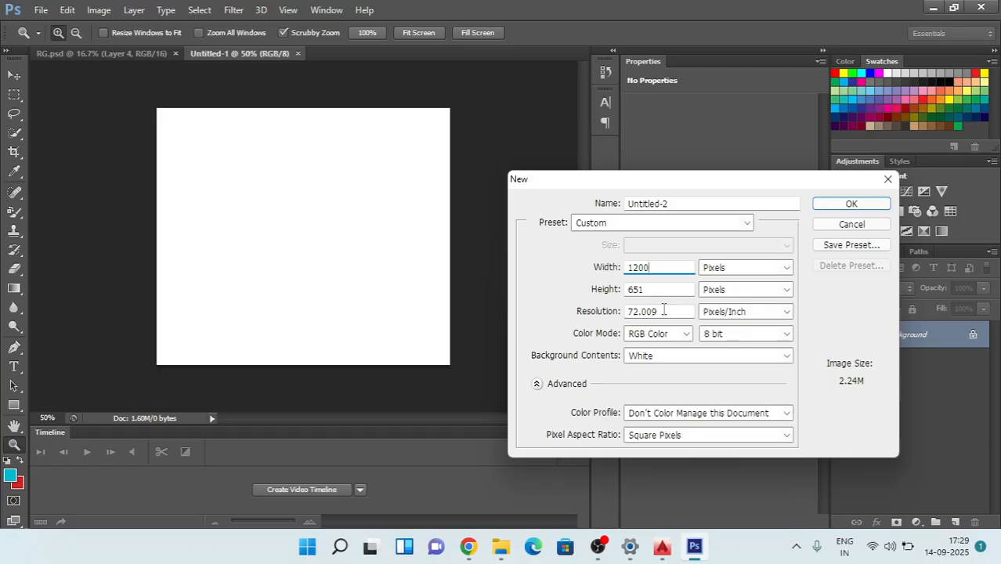
{"action": "left_click_drag", "start_coordinate": [660, 290], "coordinate": [508, 318]}
{"action": "type", "text": "100"}
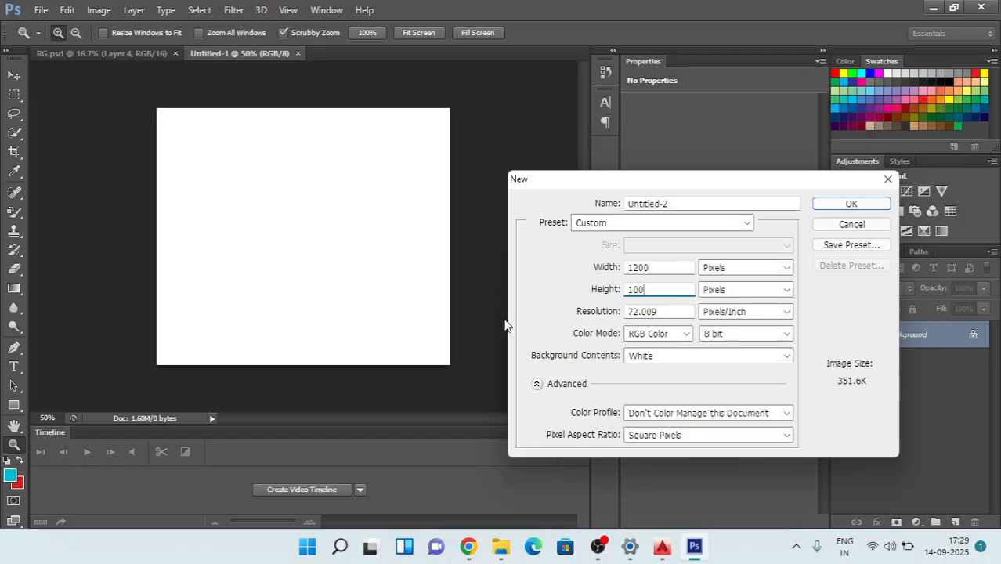
{"action": "key", "text": "BackSpace"}
{"action": "key", "text": "BackSpace"}
{"action": "type", "text": "900"}
{"action": "left_click", "coordinate": [844, 207]}
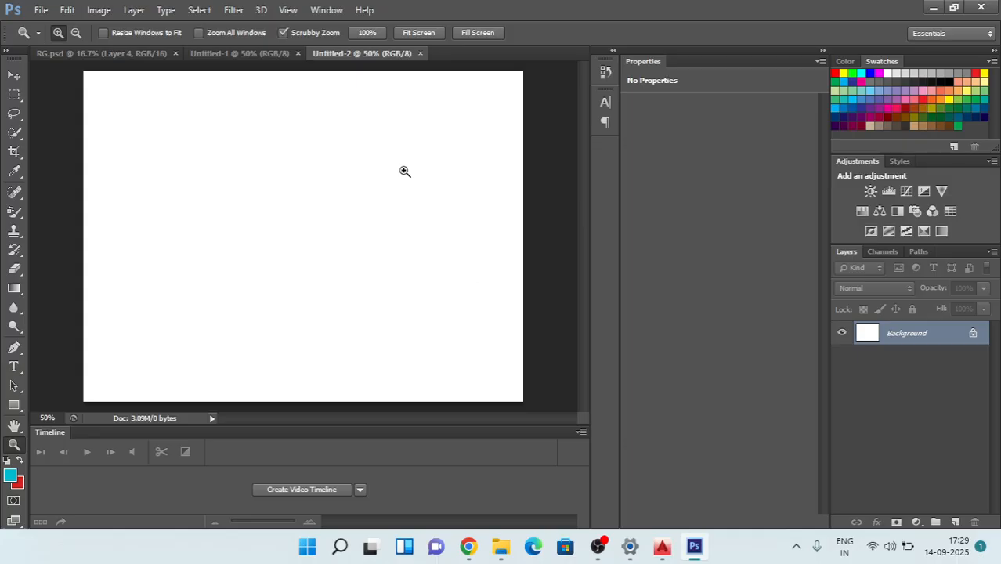
Step: Open the 5678 JPEG from Downloads and copy the whole image into the blank 1200 × 900 pixel document
{"action": "left_click", "coordinate": [41, 9]}
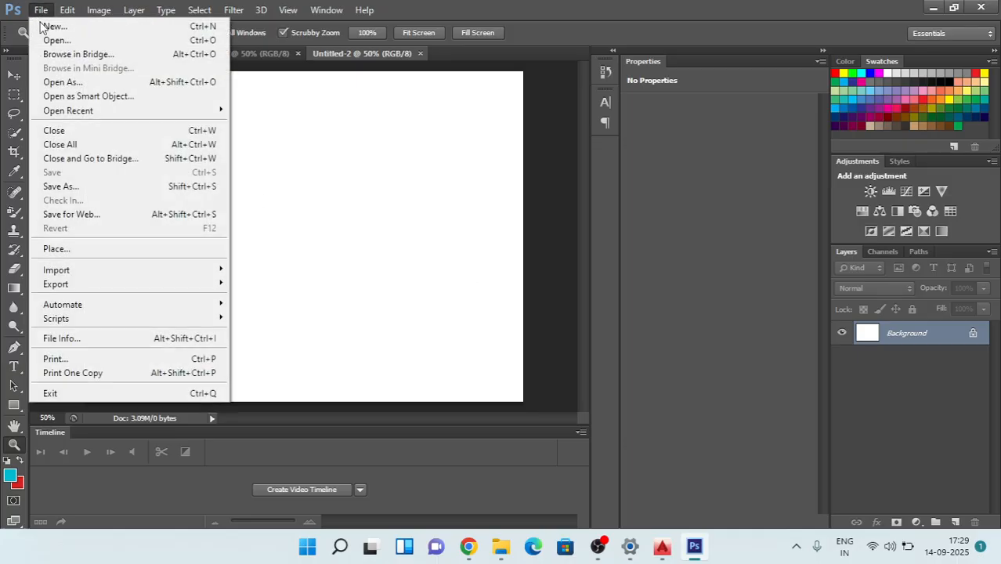
{"action": "left_click", "coordinate": [67, 41]}
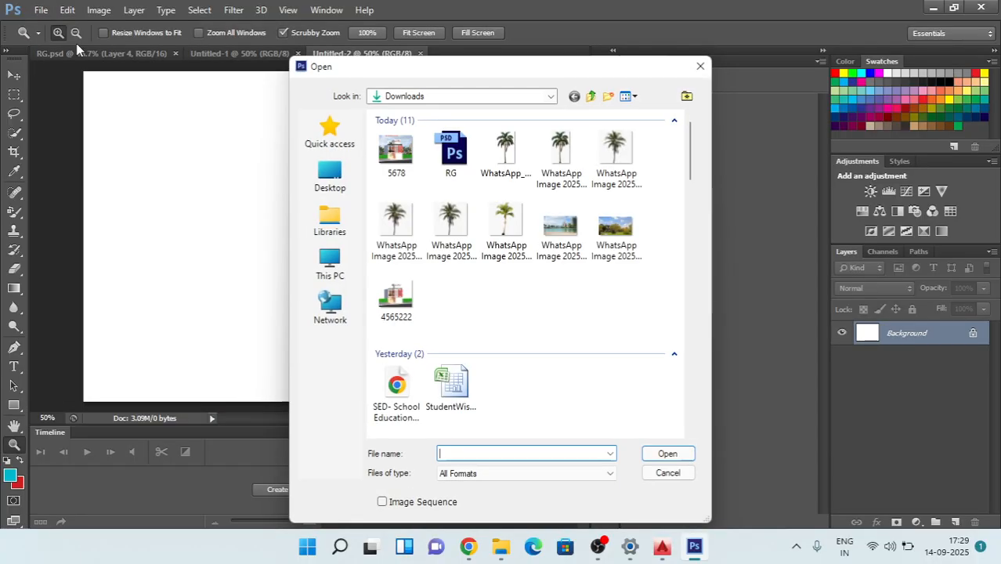
{"action": "double_click", "coordinate": [395, 151]}
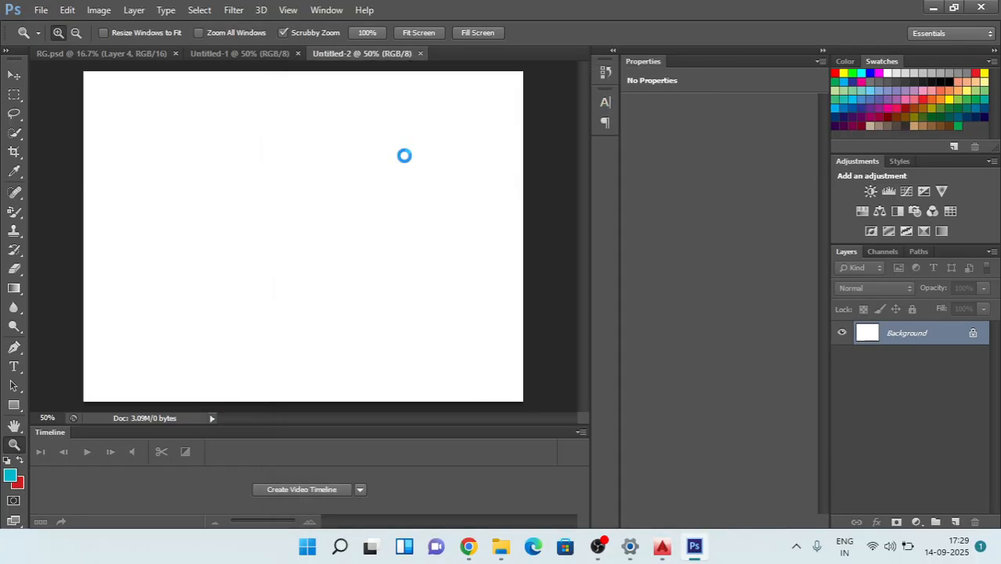
{"action": "key", "text": "ctrl+a"}
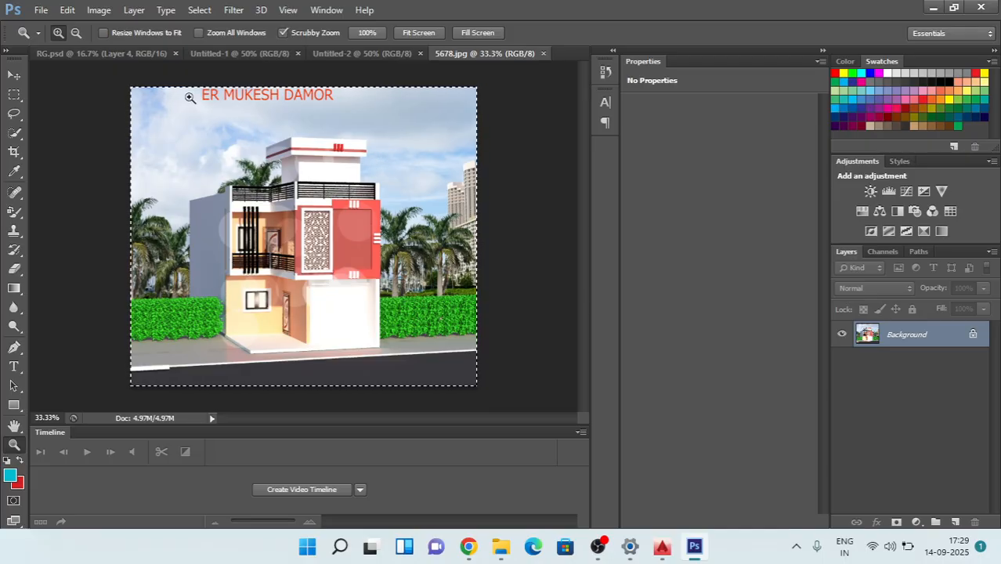
{"action": "left_click", "coordinate": [332, 53]}
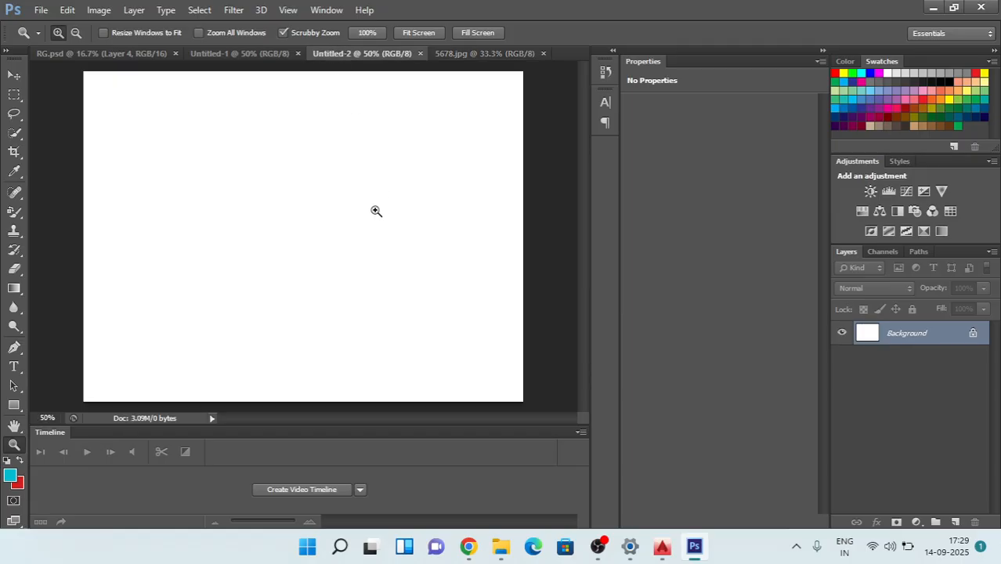
{"action": "key", "text": "ctrl+v"}
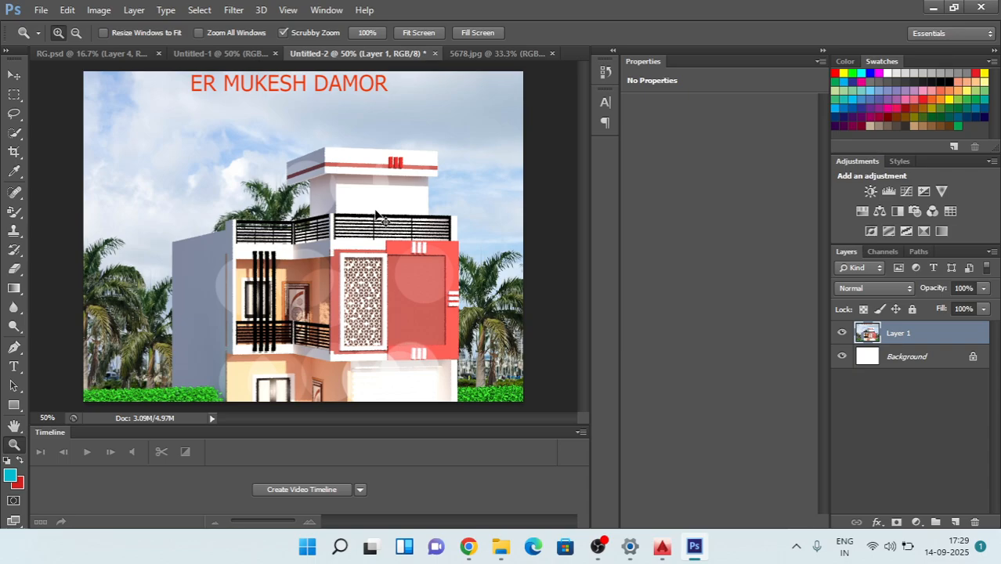
Step: Free-transform the pasted house image to about 84.57% width and 73.53% height so it exactly fills the 1200 × 900 canvas
{"action": "key", "text": "ctrl+t"}
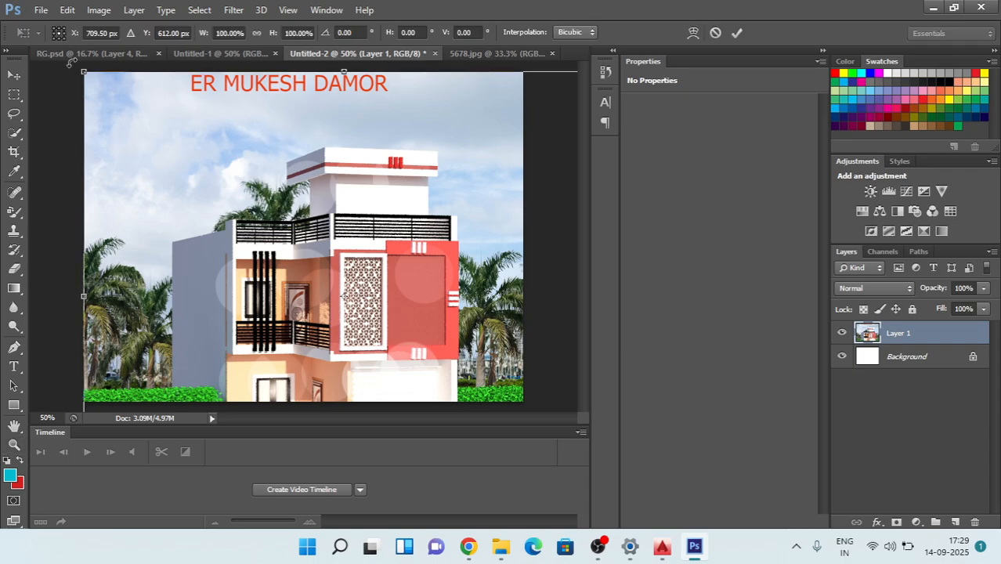
{"action": "left_click_drag", "start_coordinate": [82, 73], "coordinate": [328, 257]}
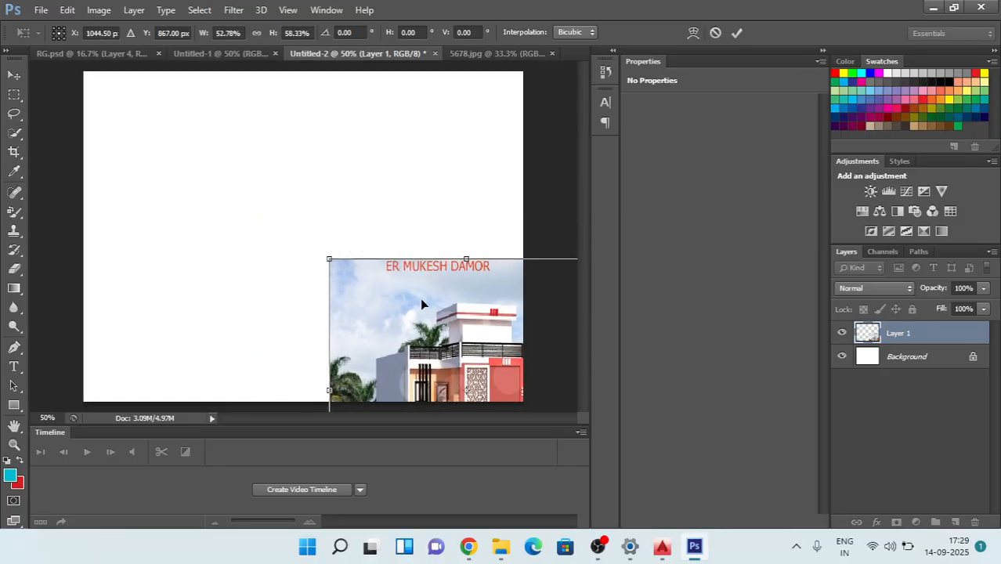
{"action": "left_click_drag", "start_coordinate": [420, 298], "coordinate": [173, 115]}
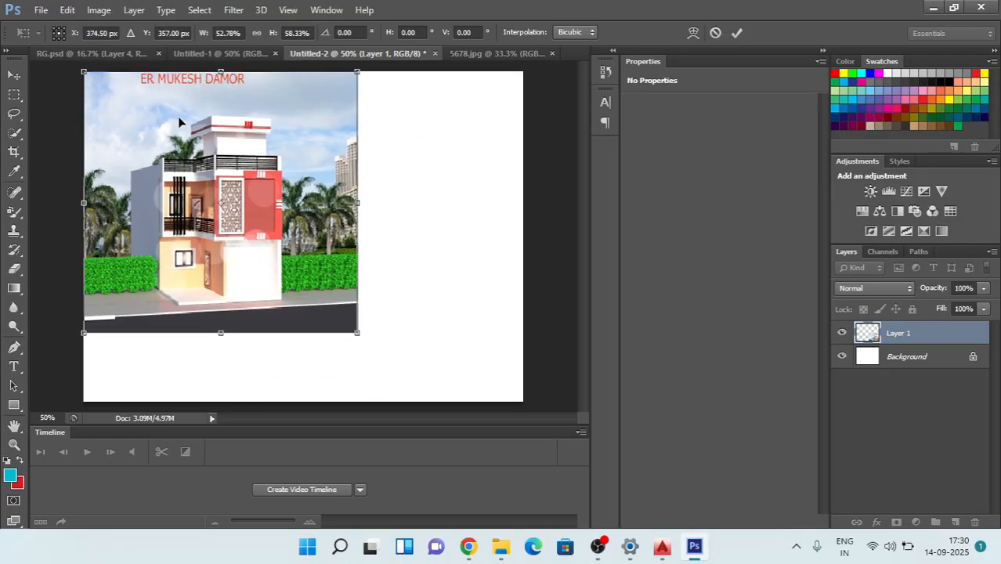
{"action": "left_click_drag", "start_coordinate": [357, 333], "coordinate": [523, 402]}
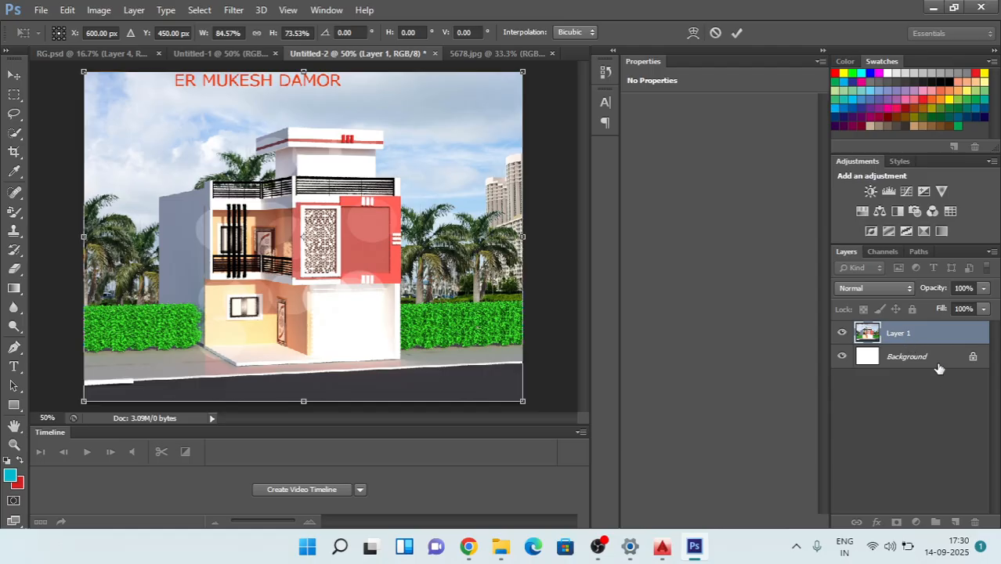
{"action": "key", "text": "Return"}
{"action": "key", "text": "z"}
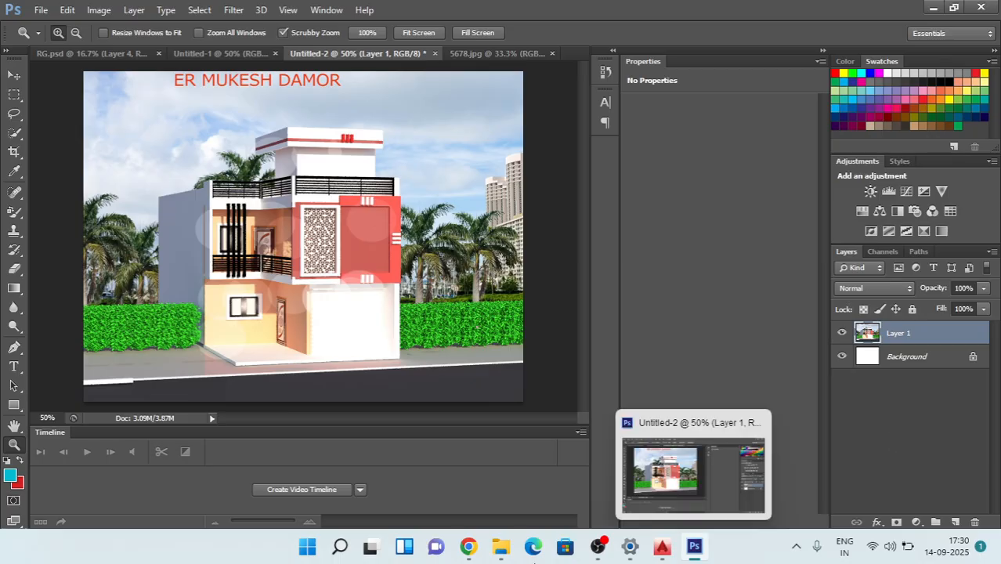
Step: Minimize the Photoshop window to show the desktop
{"action": "left_click", "coordinate": [40, 9]}
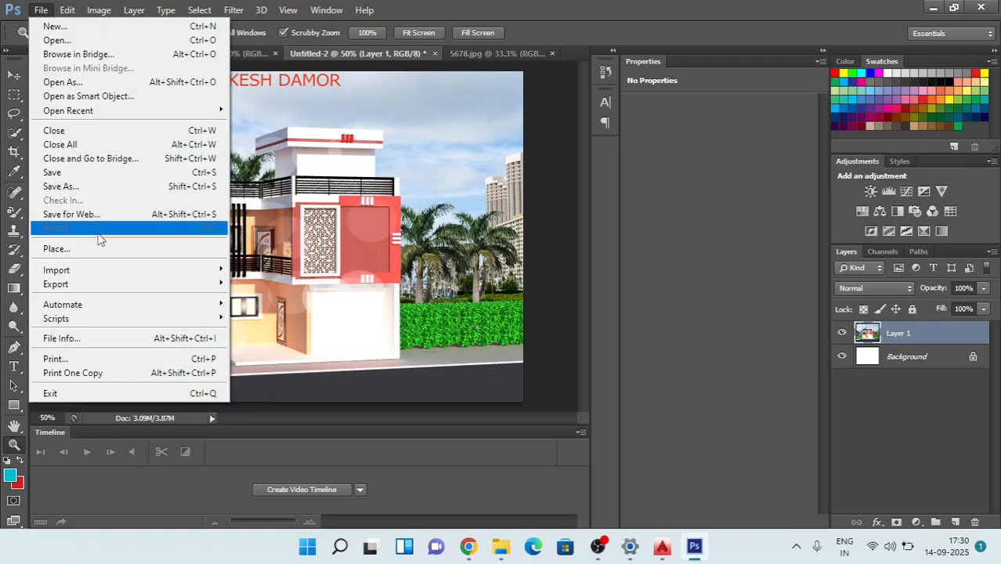
{"action": "left_click", "coordinate": [503, 252]}
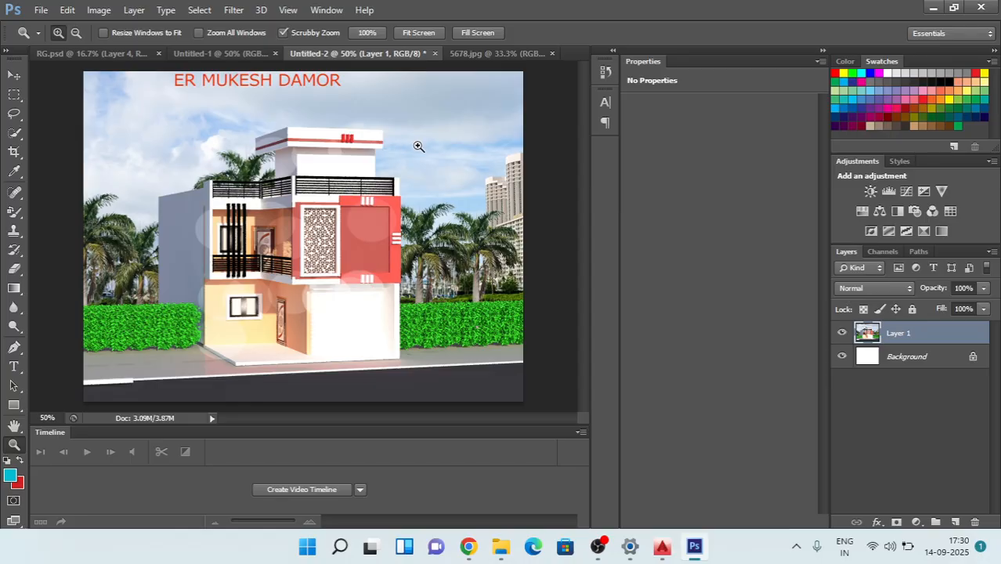
{"action": "left_click", "coordinate": [933, 8]}
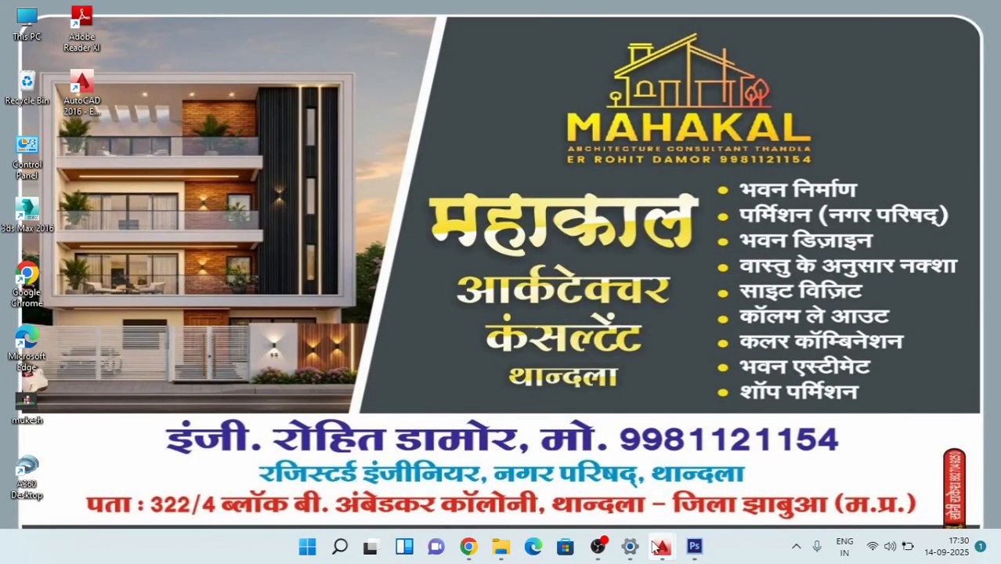